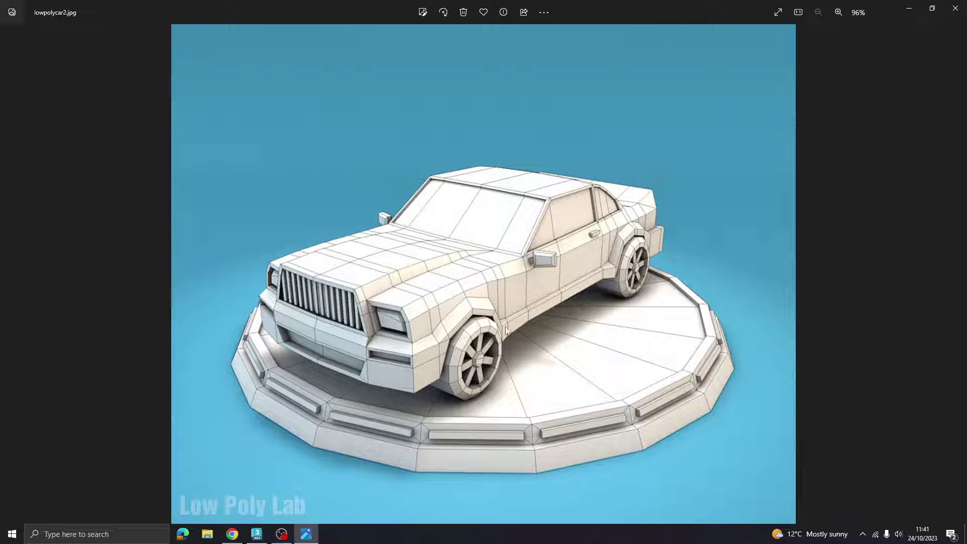
Flip between lowpolycar2.jpg and lowpolycar.jpg in the filmstrip, ending on the side-view lowpolycar.jpg
{"action": "left_click", "coordinate": [590, 396]}
{"action": "key", "text": "Left"}
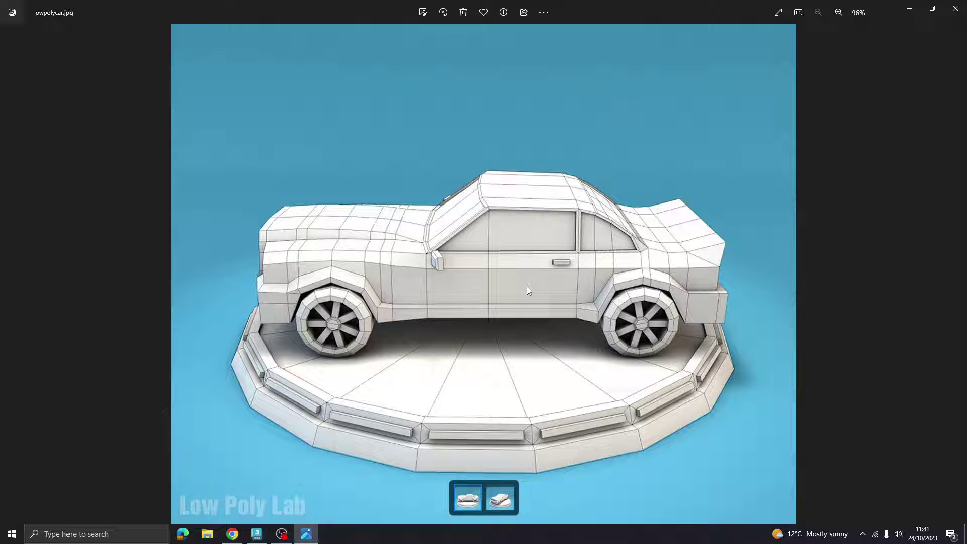
{"action": "key", "text": "Right"}
{"action": "key", "text": "Left"}
{"action": "key", "text": "Right"}
{"action": "key", "text": "Left"}
{"action": "left_click", "coordinate": [257, 534]}
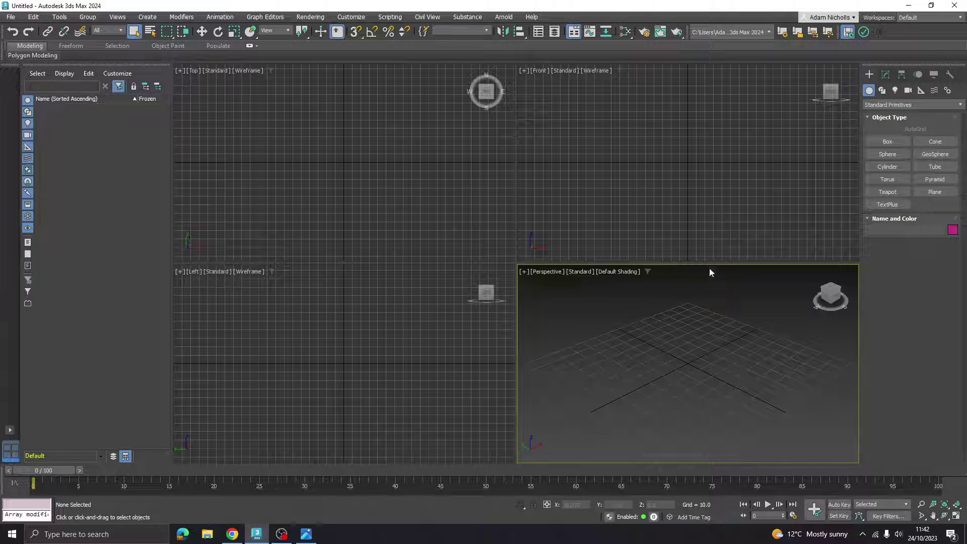
{"action": "left_click", "coordinate": [561, 222]}
{"action": "left_click", "coordinate": [443, 209]}
{"action": "left_click", "coordinate": [600, 365]}
{"action": "key", "text": "alt+w"}
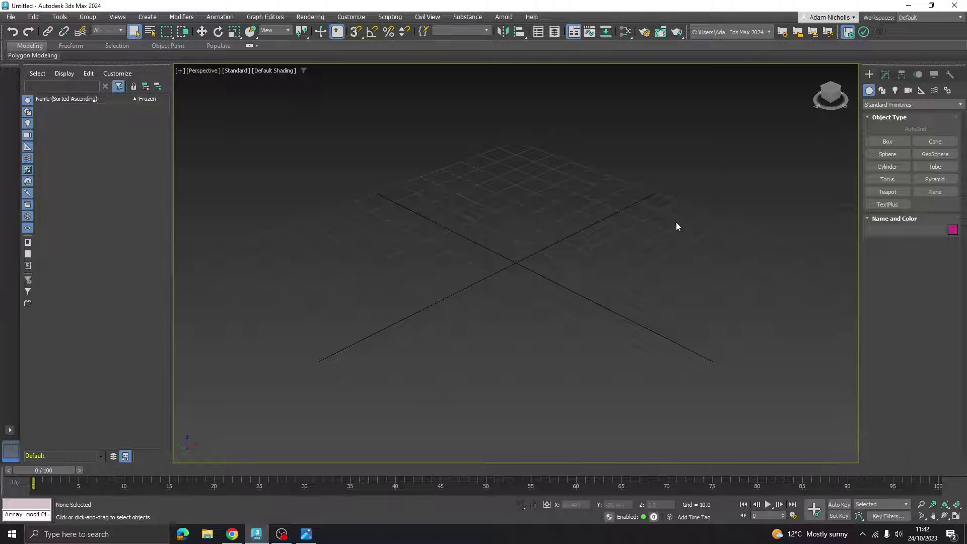
{"action": "key", "text": "alt+w"}
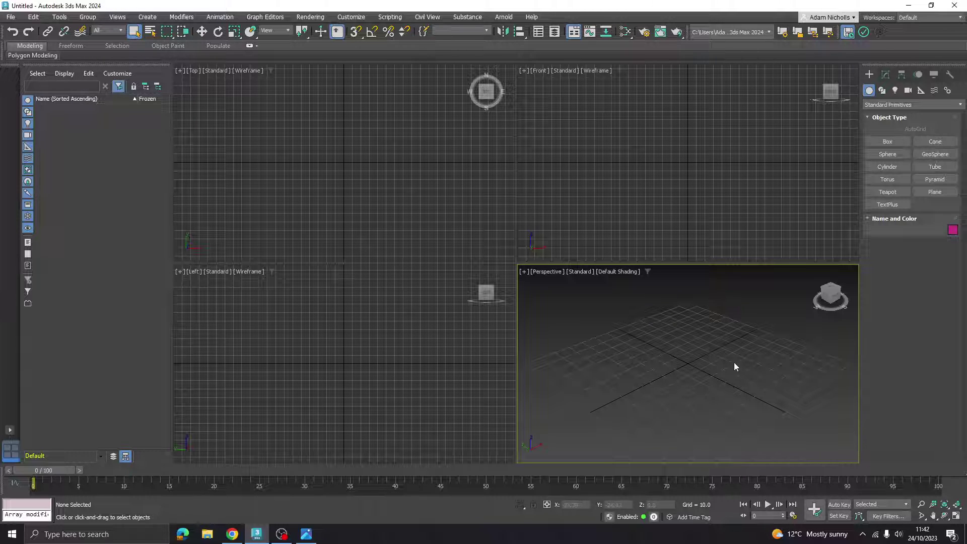
{"action": "left_click", "coordinate": [956, 516]}
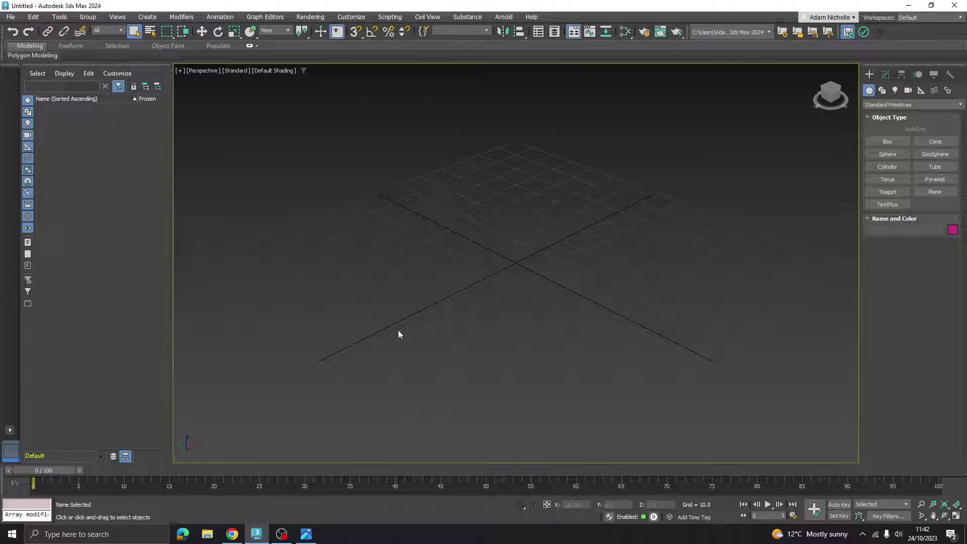
{"action": "scroll", "coordinate": [499, 267], "scroll_direction": "down", "scroll_amount": 5}
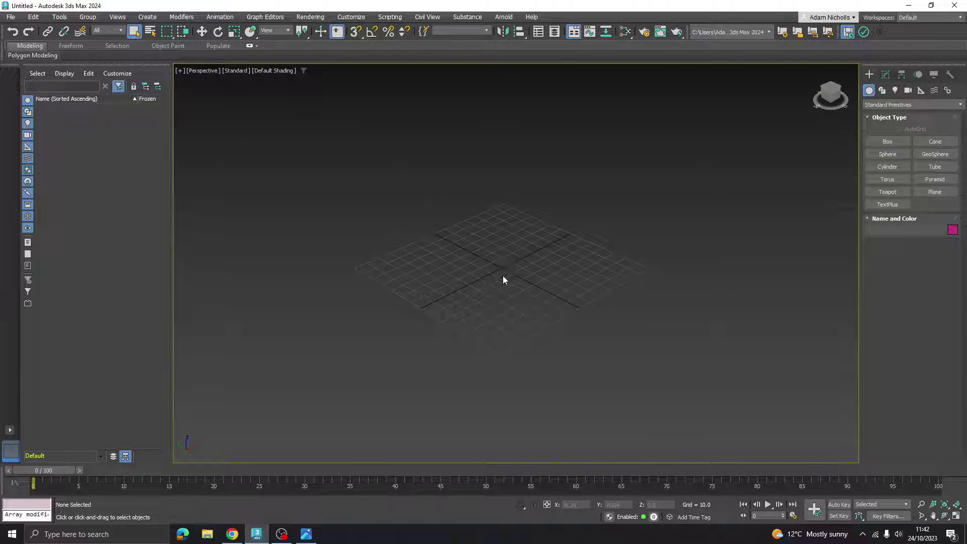
{"action": "left_click", "coordinate": [306, 533]}
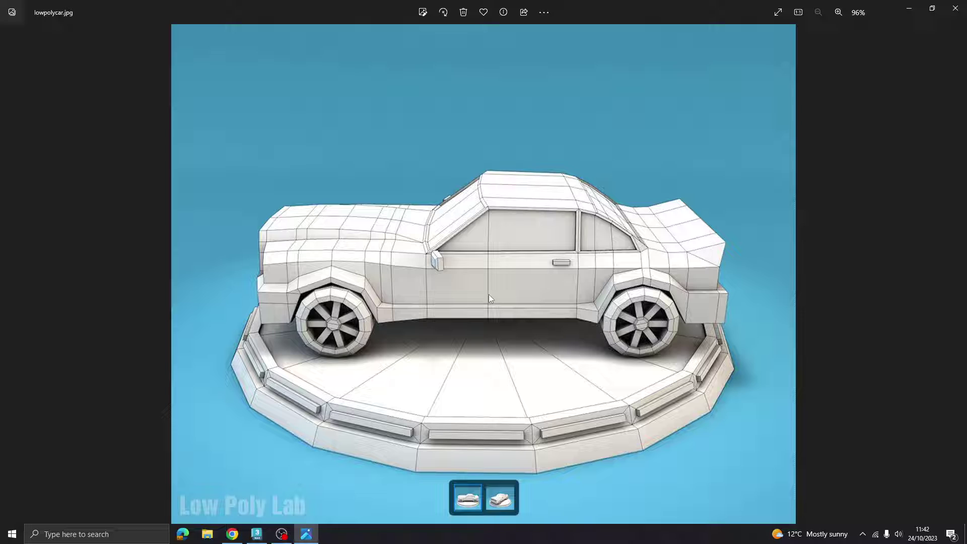
Draw a box on the grid and switch the viewport to Edged Faces shading
{"action": "left_click", "coordinate": [307, 535]}
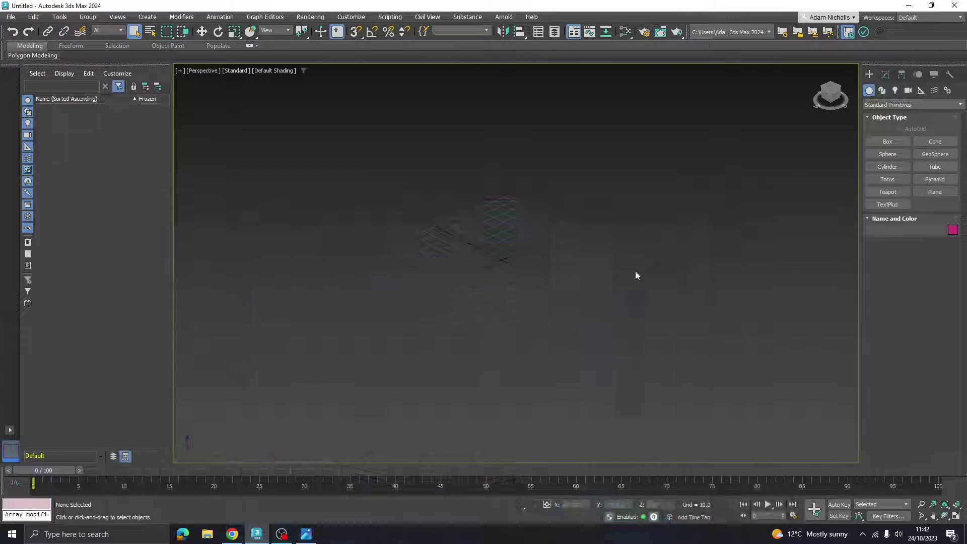
{"action": "left_click", "coordinate": [887, 142]}
{"action": "left_click_drag", "start_coordinate": [519, 195], "coordinate": [482, 343]}
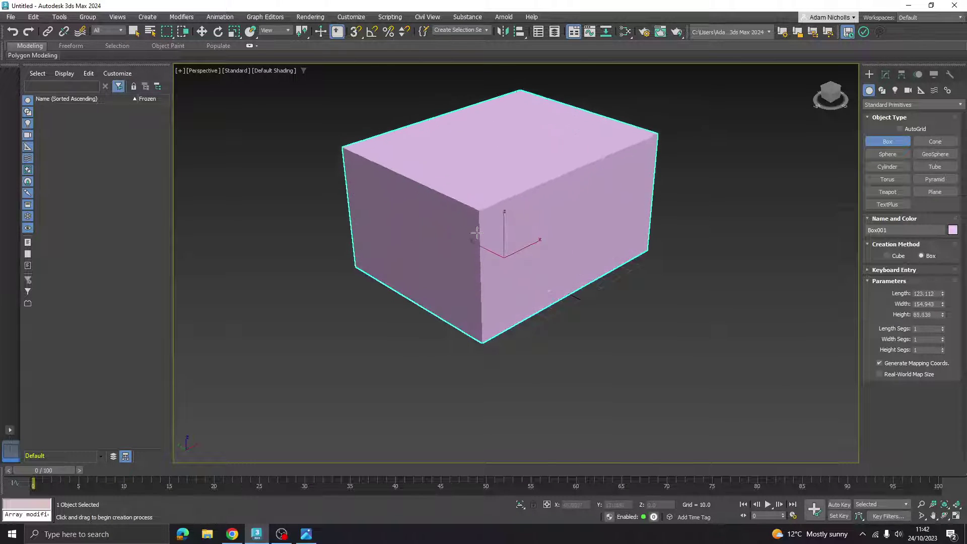
{"action": "left_click", "coordinate": [476, 228]}
{"action": "middle_click_drag", "start_coordinate": [564, 215], "coordinate": [556, 260]}
{"action": "right_click", "coordinate": [388, 121]}
{"action": "left_click", "coordinate": [276, 70]}
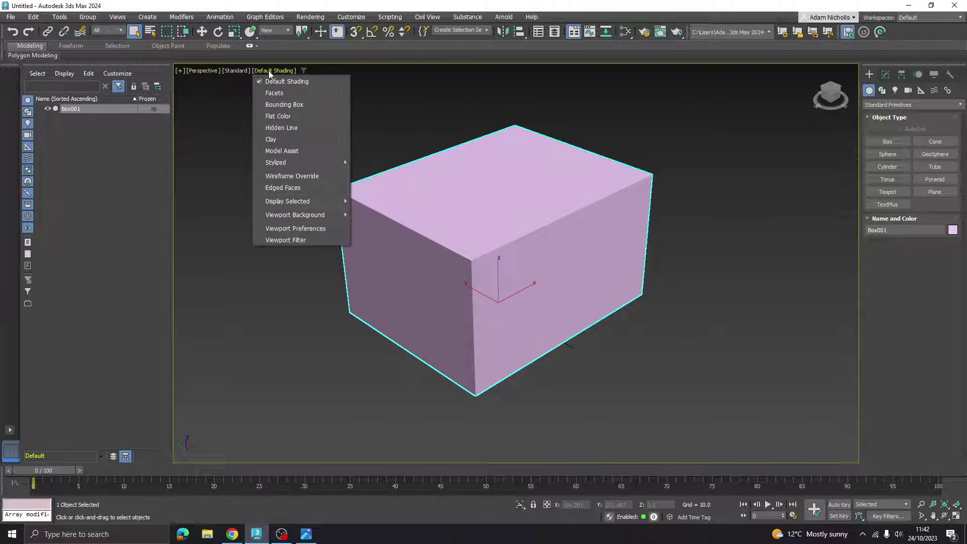
{"action": "left_click", "coordinate": [282, 189]}
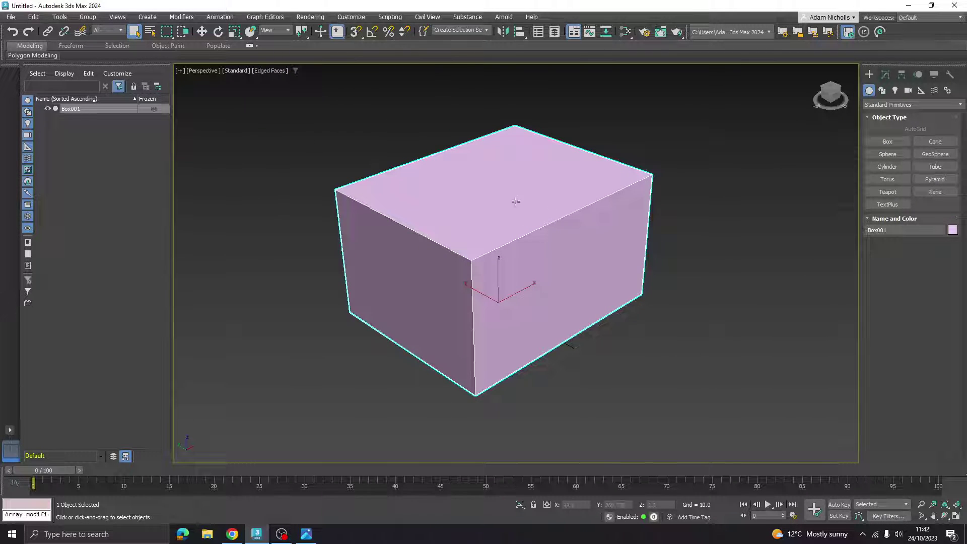
Set the box's Length, Width and Height Segs to 3, then bring up the reference photo
{"action": "left_click", "coordinate": [885, 74]}
{"action": "left_click", "coordinate": [942, 248]}
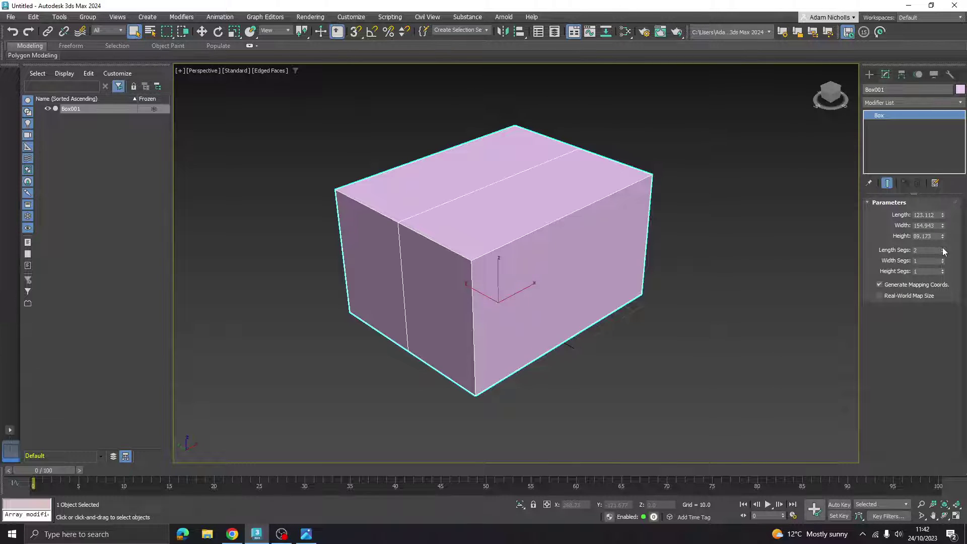
{"action": "left_click", "coordinate": [942, 249]}
{"action": "left_click", "coordinate": [942, 259]}
{"action": "left_click", "coordinate": [942, 259]}
{"action": "left_click", "coordinate": [942, 269]}
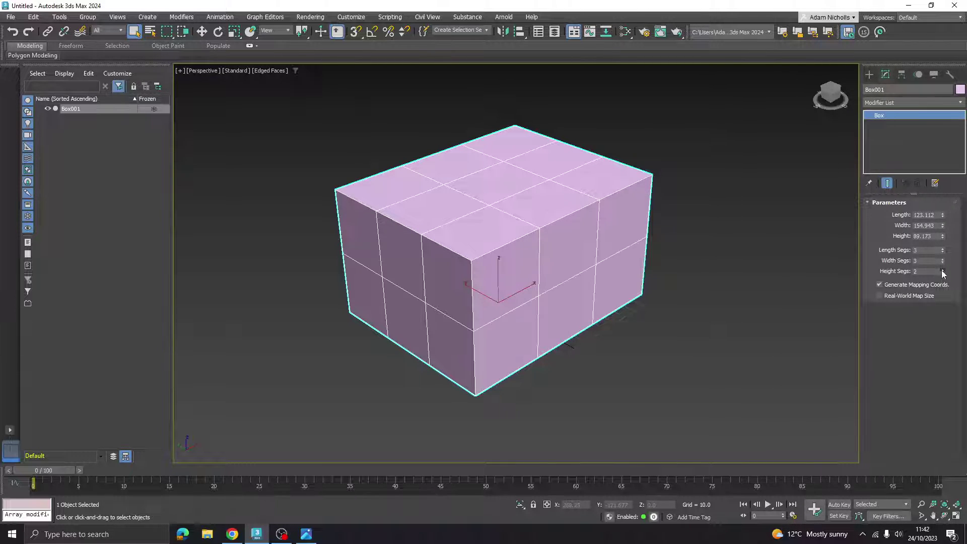
{"action": "left_click", "coordinate": [942, 269]}
{"action": "left_click", "coordinate": [306, 535]}
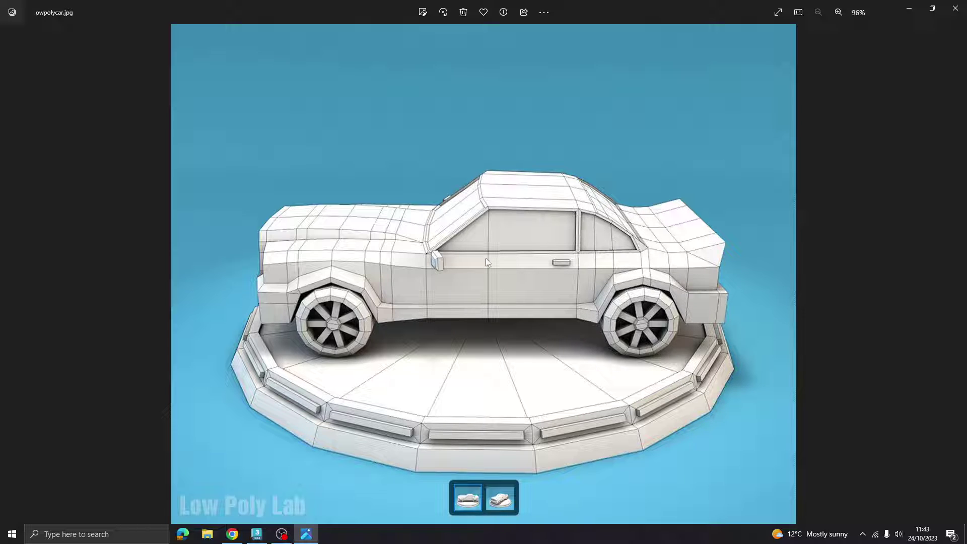
Widen the box to about 175 using the Width spinner
{"action": "left_click", "coordinate": [257, 534]}
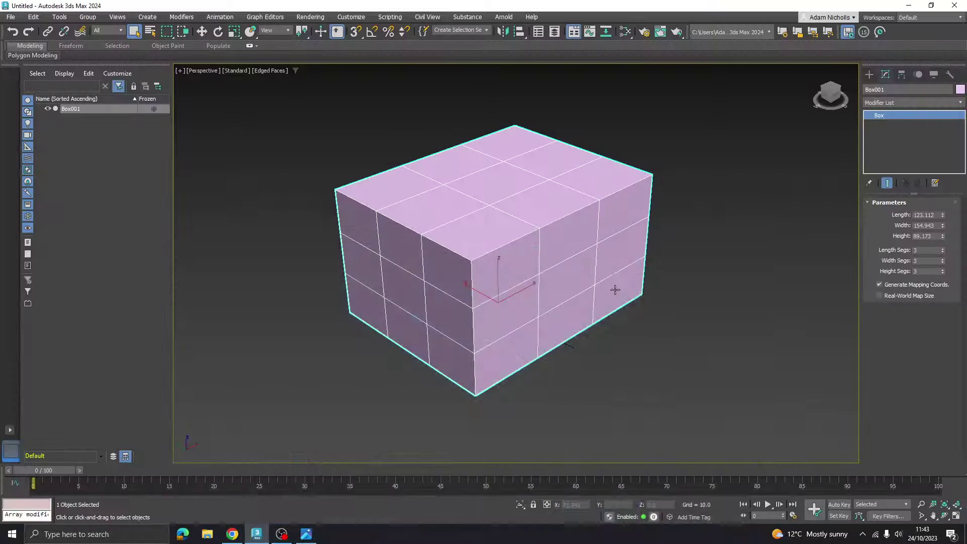
{"action": "middle_click_drag", "start_coordinate": [554, 299], "coordinate": [612, 276], "text": "alt"}
{"action": "left_click_drag", "start_coordinate": [942, 225], "coordinate": [944, 207]}
{"action": "middle_click_drag", "start_coordinate": [589, 254], "coordinate": [488, 267], "text": "alt"}
{"action": "scroll", "coordinate": [536, 277], "scroll_direction": "down", "scroll_amount": 2}
Convert the box to an Editable Poly and expand its sub-object levels
{"action": "right_click", "coordinate": [486, 266]}
{"action": "mouse_move", "coordinate": [516, 394]}
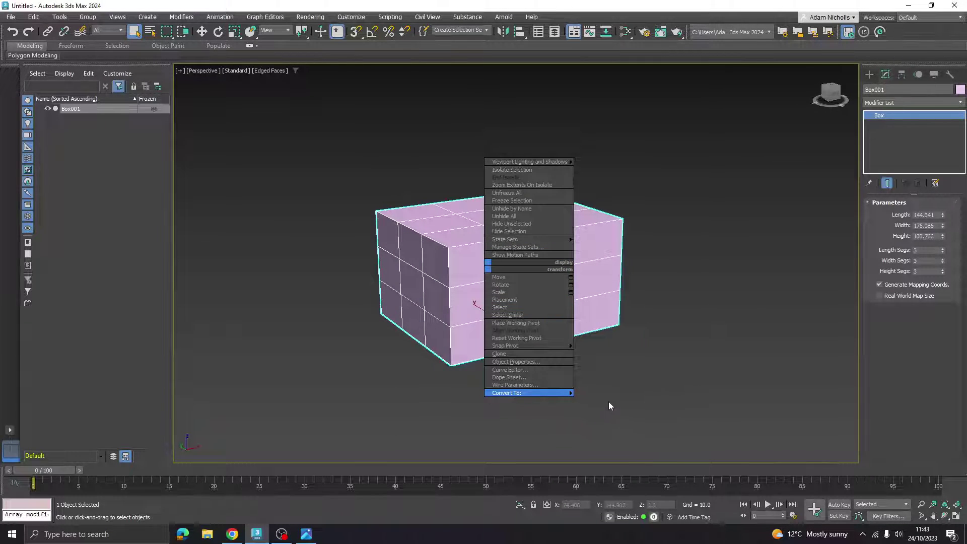
{"action": "left_click", "coordinate": [633, 402]}
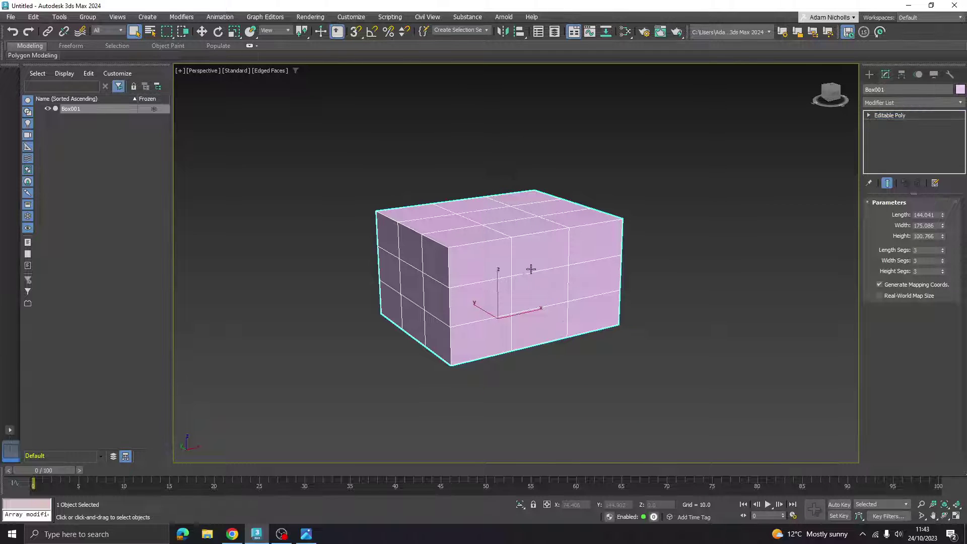
{"action": "middle_click_drag", "start_coordinate": [530, 270], "coordinate": [522, 281]}
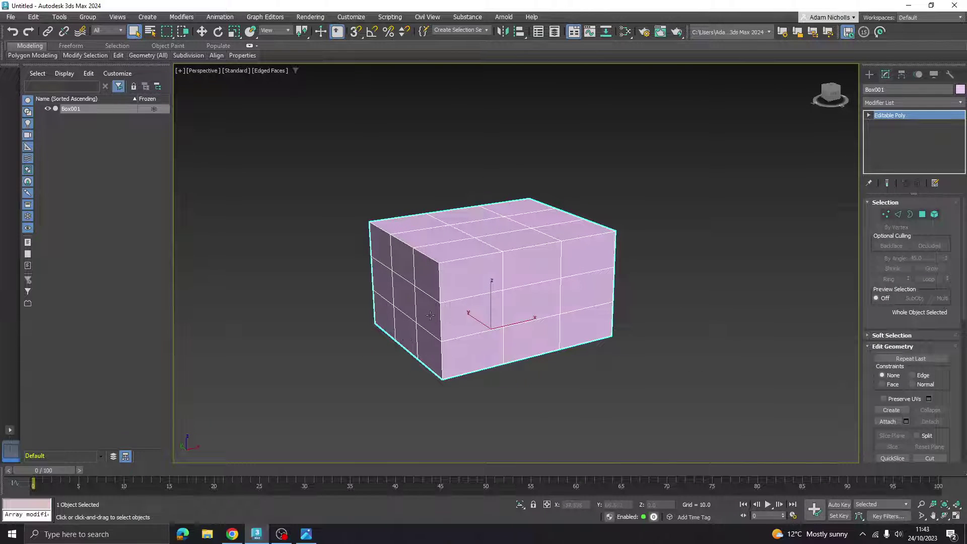
{"action": "middle_click_drag", "start_coordinate": [464, 312], "coordinate": [461, 307]}
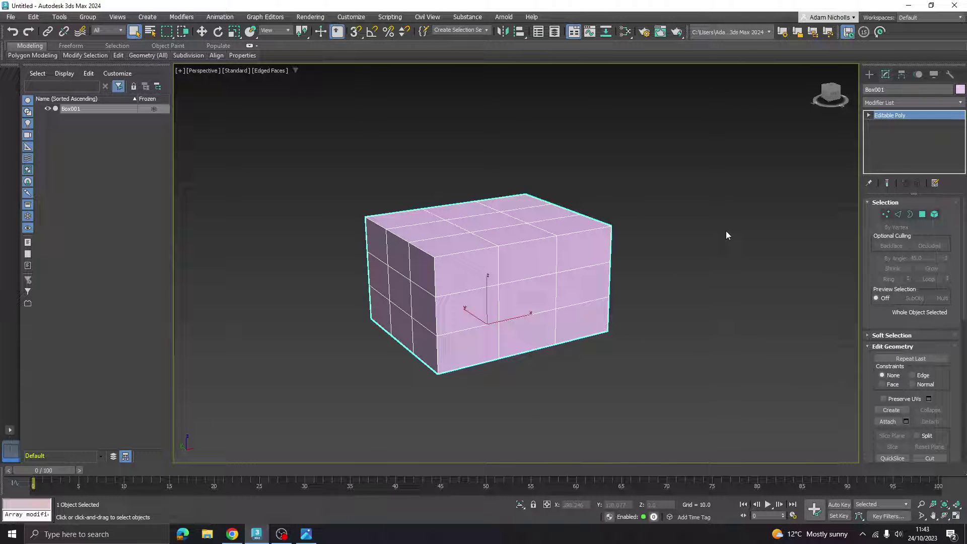
{"action": "left_click", "coordinate": [869, 116]}
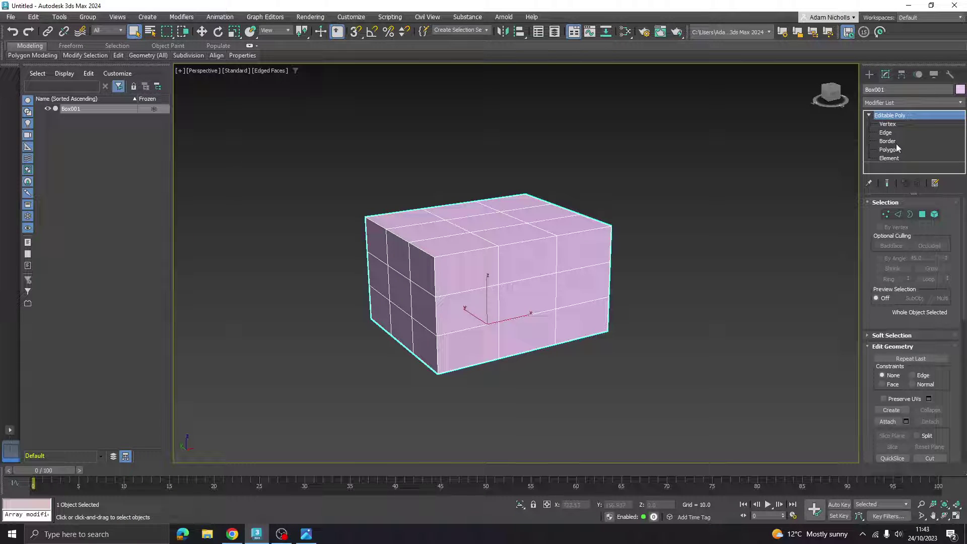
At Polygon level, select the six faces on the box's left end
{"action": "left_click", "coordinate": [880, 150]}
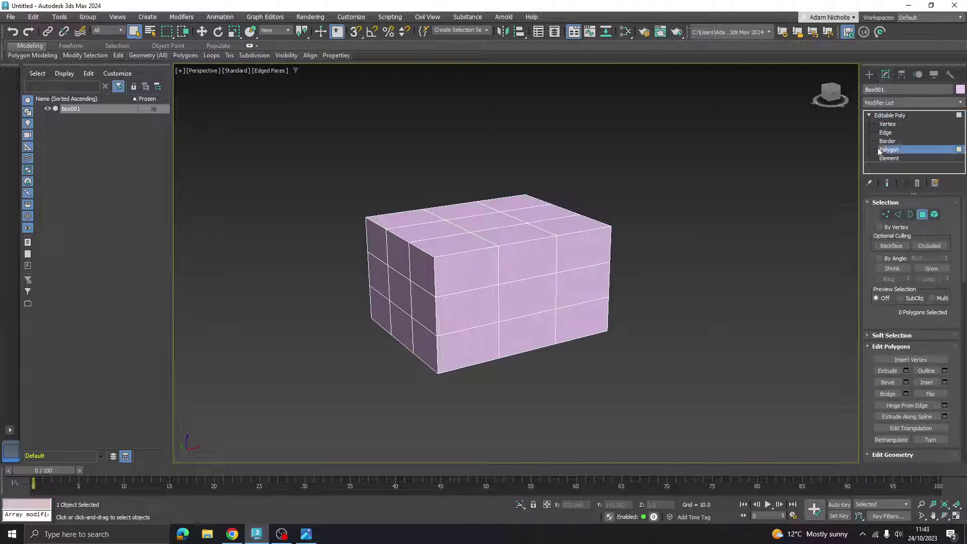
{"action": "middle_click_drag", "start_coordinate": [361, 321], "coordinate": [401, 319]}
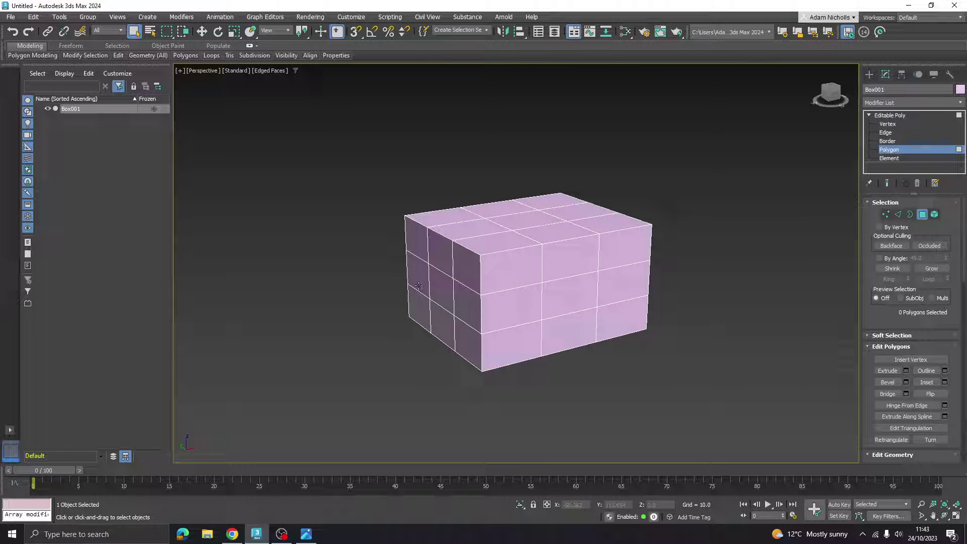
{"action": "left_click", "coordinate": [419, 285]}
{"action": "left_click", "coordinate": [441, 290], "text": "ctrl"}
{"action": "left_click", "coordinate": [464, 306], "text": "ctrl"}
{"action": "left_click", "coordinate": [463, 337], "text": "ctrl"}
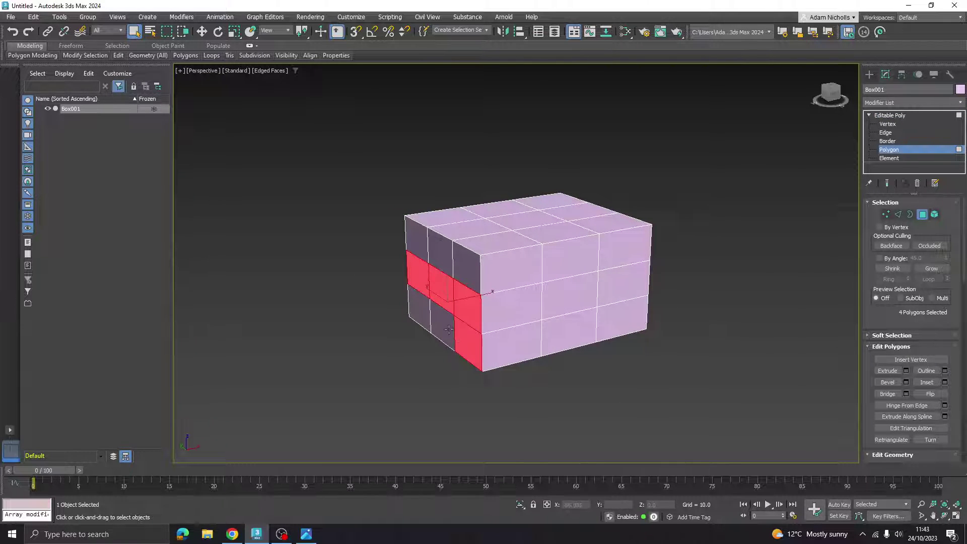
{"action": "left_click", "coordinate": [448, 329], "text": "ctrl"}
{"action": "left_click", "coordinate": [420, 308], "text": "ctrl"}
{"action": "middle_click_drag", "start_coordinate": [419, 309], "coordinate": [439, 317], "text": "alt"}
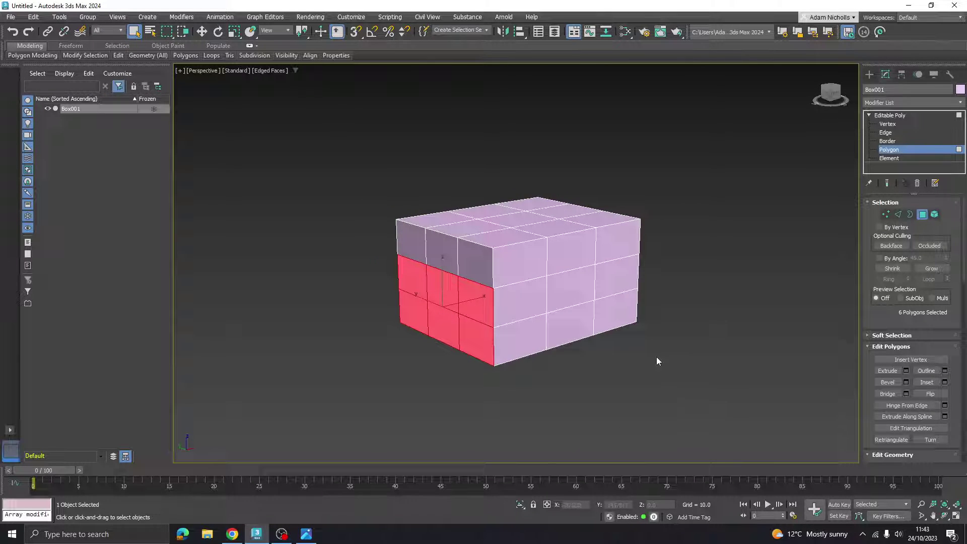
Extrude the six left-end polygons outward, trimming excess extrusion with Ctrl+Z
{"action": "left_click", "coordinate": [887, 371]}
{"action": "left_click_drag", "start_coordinate": [479, 327], "coordinate": [460, 41]}
{"action": "middle_click_drag", "start_coordinate": [464, 280], "coordinate": [453, 240], "text": "alt"}
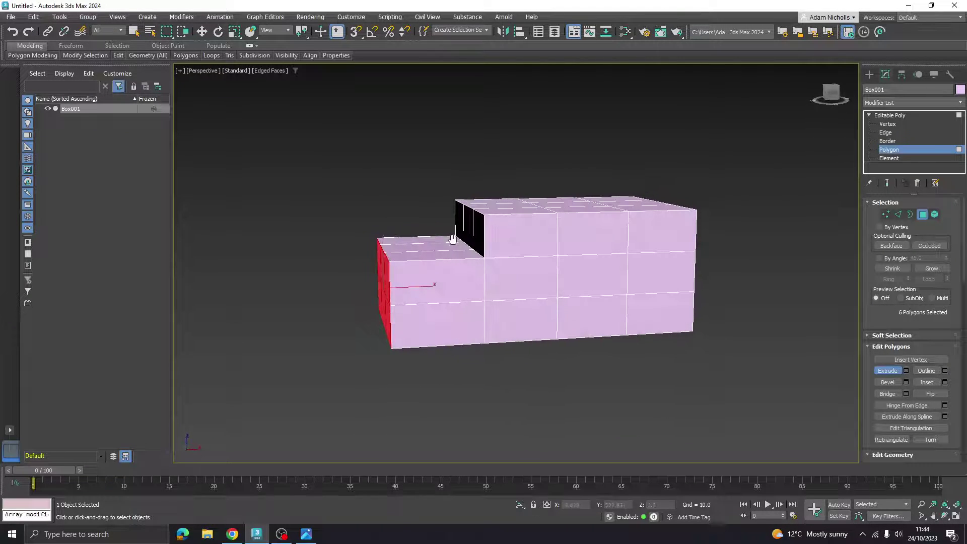
{"action": "left_click", "coordinate": [314, 534]}
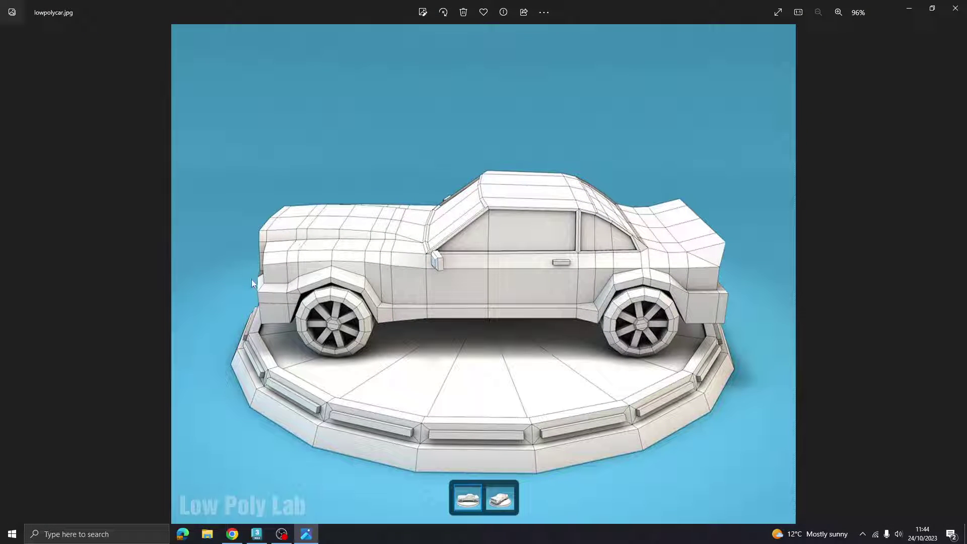
{"action": "left_click", "coordinate": [309, 533]}
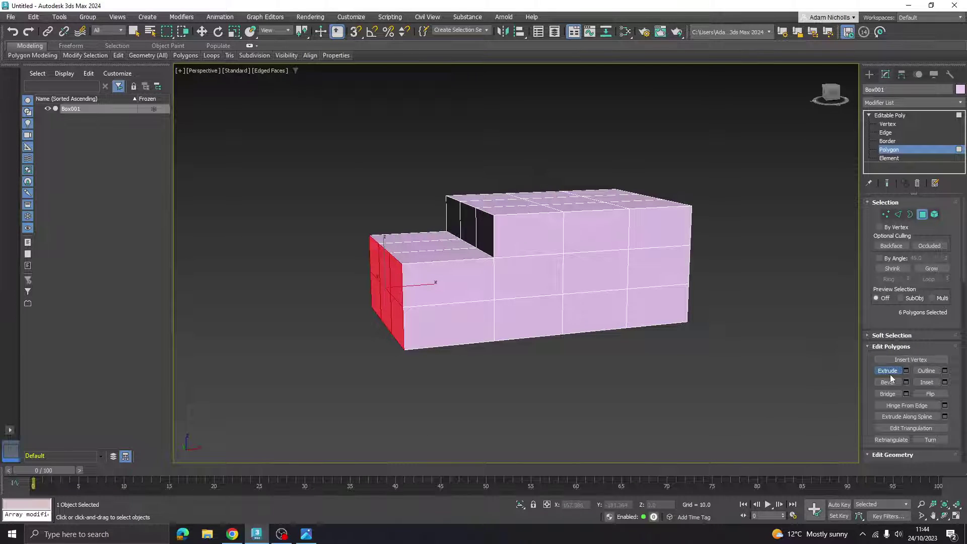
{"action": "middle_click_drag", "start_coordinate": [534, 278], "coordinate": [541, 281]}
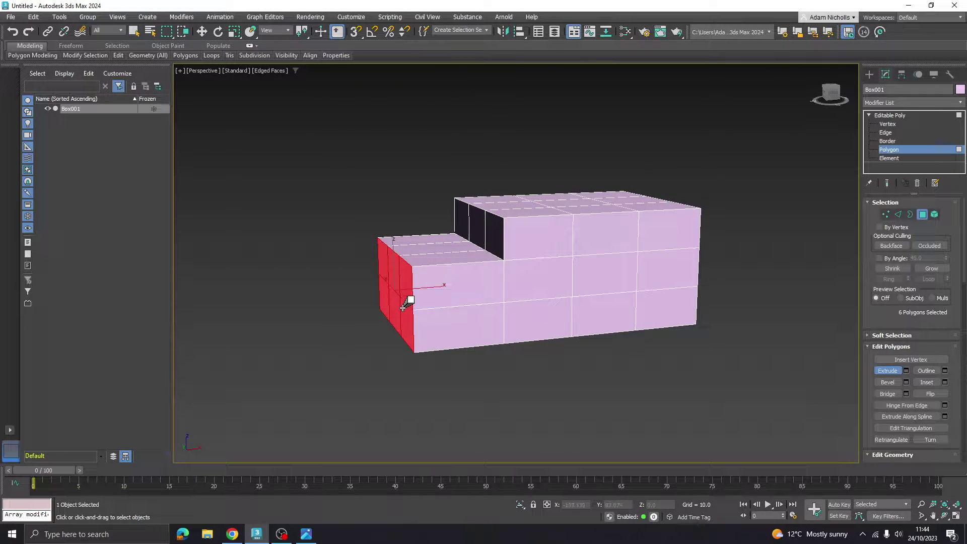
{"action": "key", "text": "ctrl+z"}
{"action": "left_click_drag", "start_coordinate": [400, 312], "coordinate": [304, 218]}
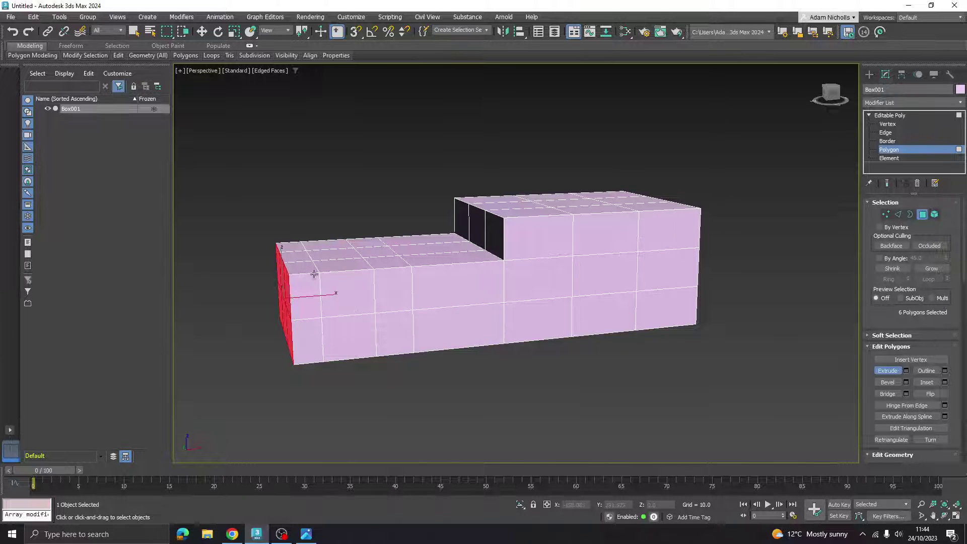
{"action": "key", "text": "ctrl+z"}
{"action": "key", "text": "ctrl+z"}
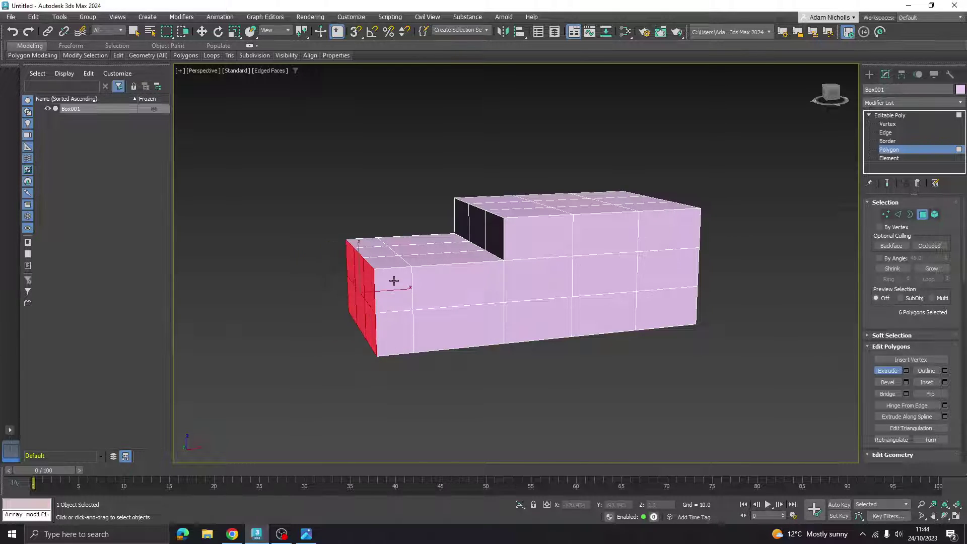
{"action": "key", "text": "ctrl+z"}
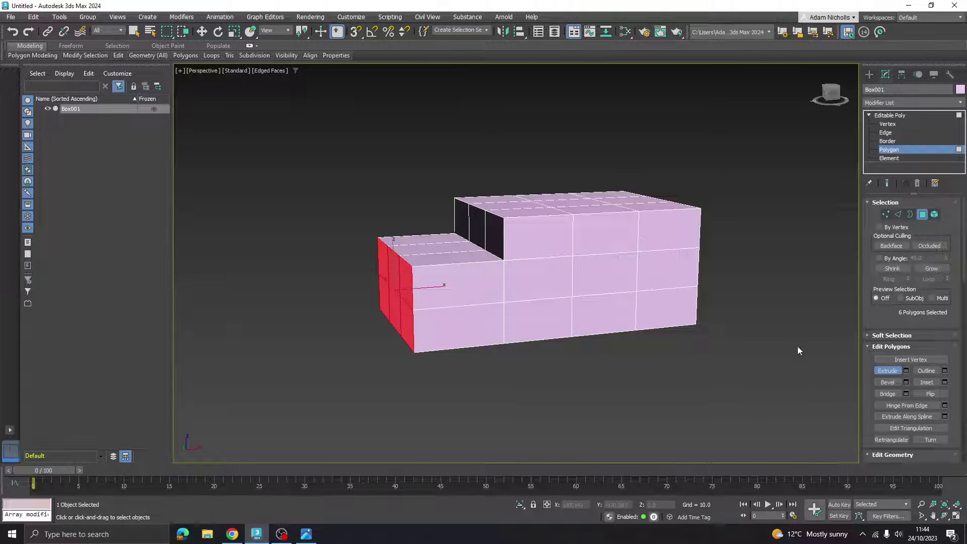
Slide the left-end polygons further out along X with Select and Move
{"action": "left_click", "coordinate": [888, 371]}
{"action": "left_click", "coordinate": [198, 32]}
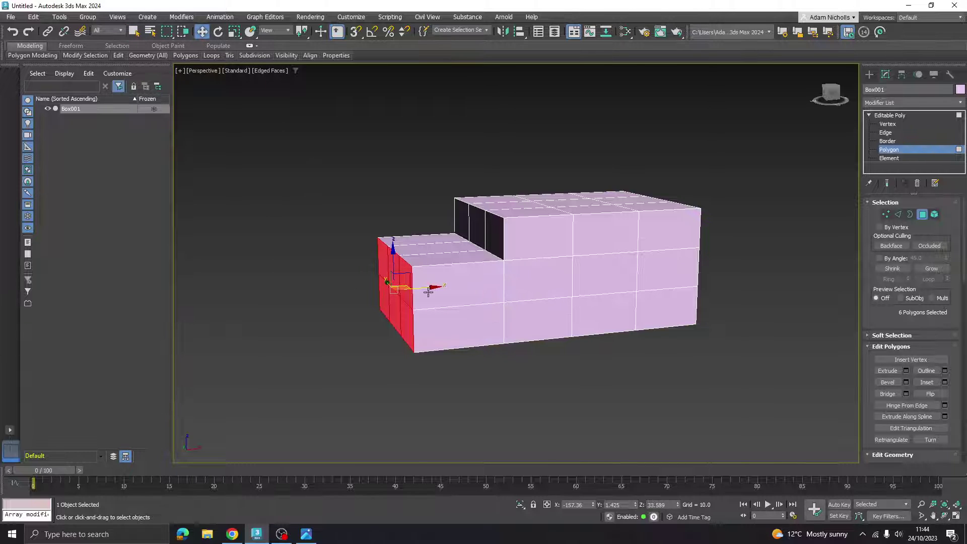
{"action": "left_click_drag", "start_coordinate": [428, 291], "coordinate": [354, 313]}
{"action": "middle_click_drag", "start_coordinate": [468, 298], "coordinate": [371, 299], "text": "alt"}
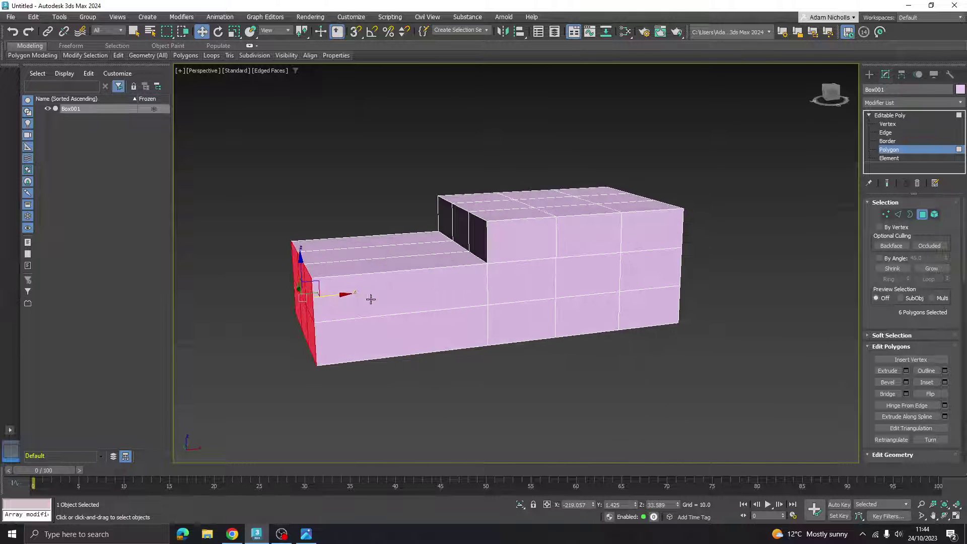
{"action": "left_click_drag", "start_coordinate": [348, 295], "coordinate": [337, 294]}
{"action": "middle_click_drag", "start_coordinate": [413, 281], "coordinate": [439, 280], "text": "alt"}
{"action": "left_click_drag", "start_coordinate": [351, 301], "coordinate": [346, 301]}
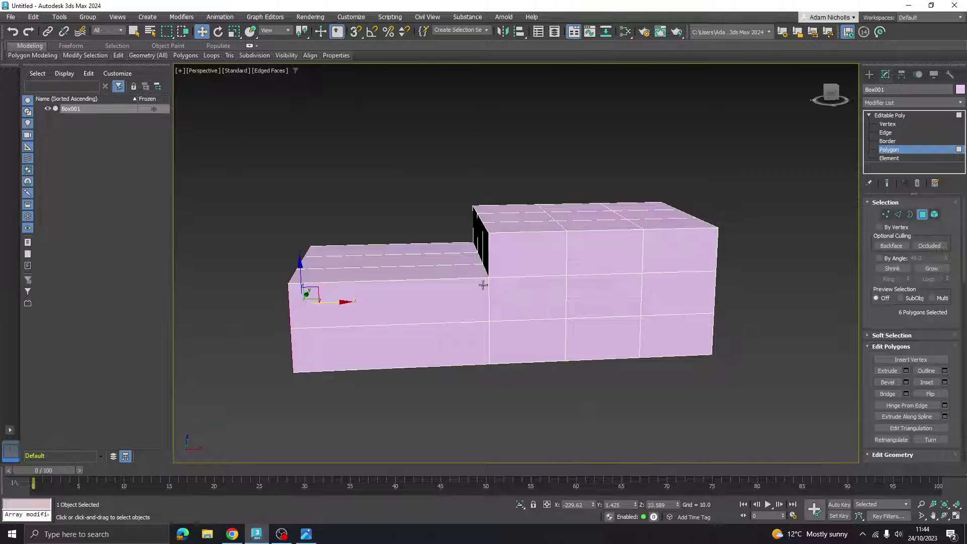
Select the six polygons on the box's right end
{"action": "middle_click_drag", "start_coordinate": [483, 284], "coordinate": [578, 238], "text": "alt"}
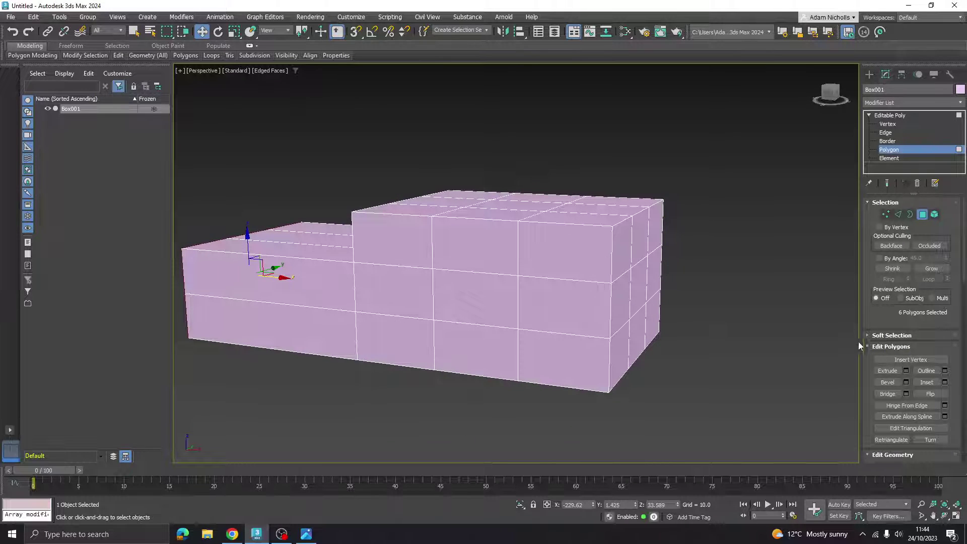
{"action": "left_click", "coordinate": [625, 302]}
{"action": "left_click", "coordinate": [637, 287], "text": "ctrl"}
{"action": "left_click", "coordinate": [655, 280], "text": "ctrl"}
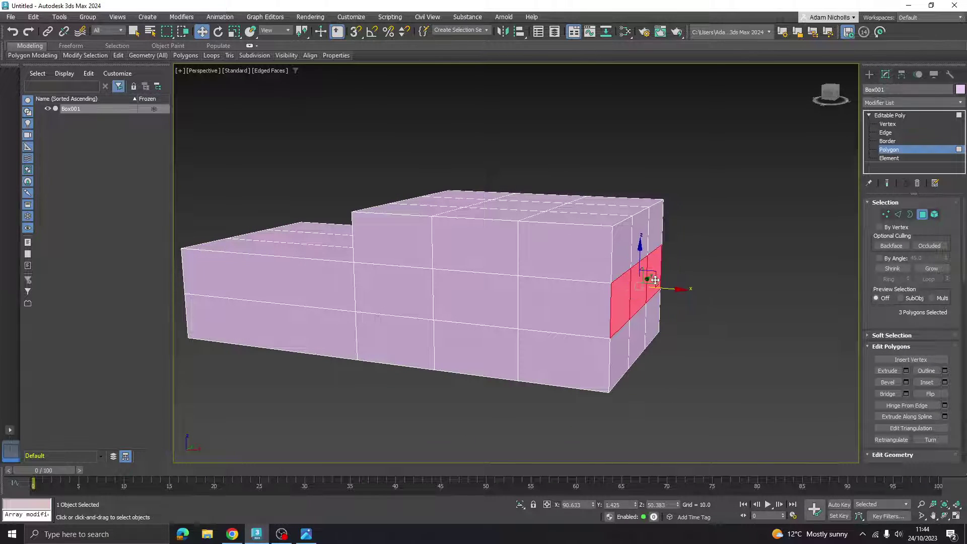
{"action": "left_click", "coordinate": [653, 305], "text": "ctrl"}
{"action": "left_click", "coordinate": [637, 333], "text": "ctrl"}
{"action": "left_click", "coordinate": [621, 338], "text": "ctrl"}
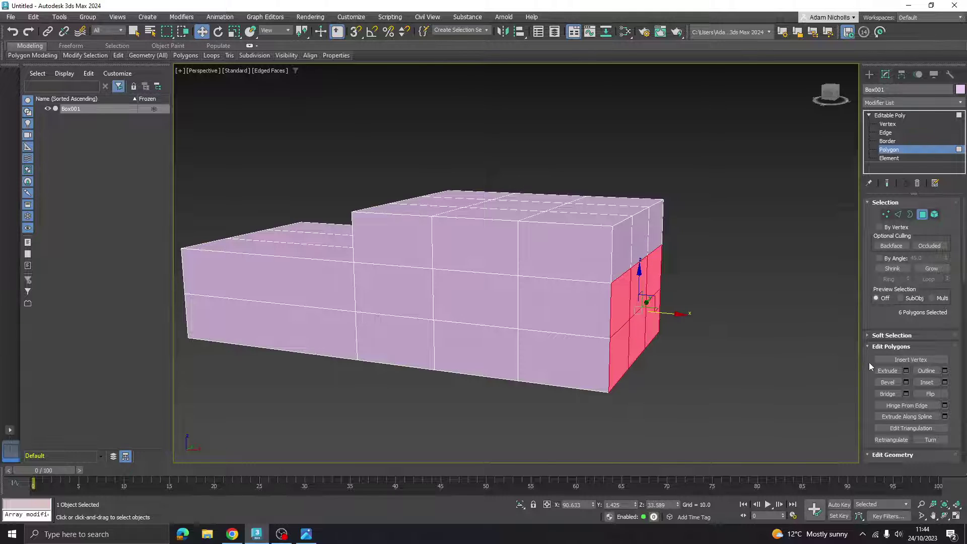
Extrude the right-end polygons outward into a rear section, then view the reference photo
{"action": "left_click", "coordinate": [887, 370]}
{"action": "left_click_drag", "start_coordinate": [647, 325], "coordinate": [635, 146]}
{"action": "left_click_drag", "start_coordinate": [727, 318], "coordinate": [750, 321]}
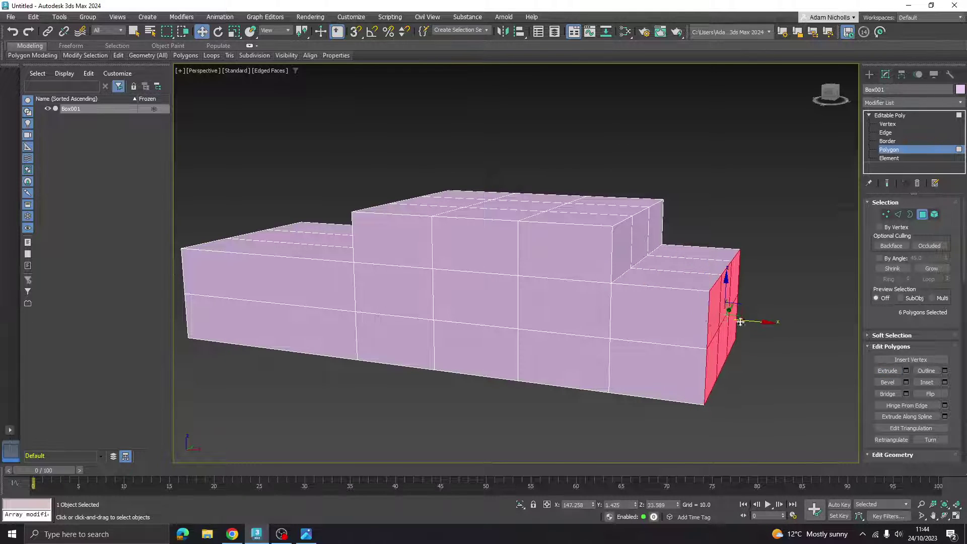
{"action": "scroll", "coordinate": [705, 318], "scroll_direction": "down", "scroll_amount": 3}
{"action": "middle_click_drag", "start_coordinate": [681, 324], "coordinate": [705, 325], "text": "alt"}
{"action": "left_click", "coordinate": [306, 533]}
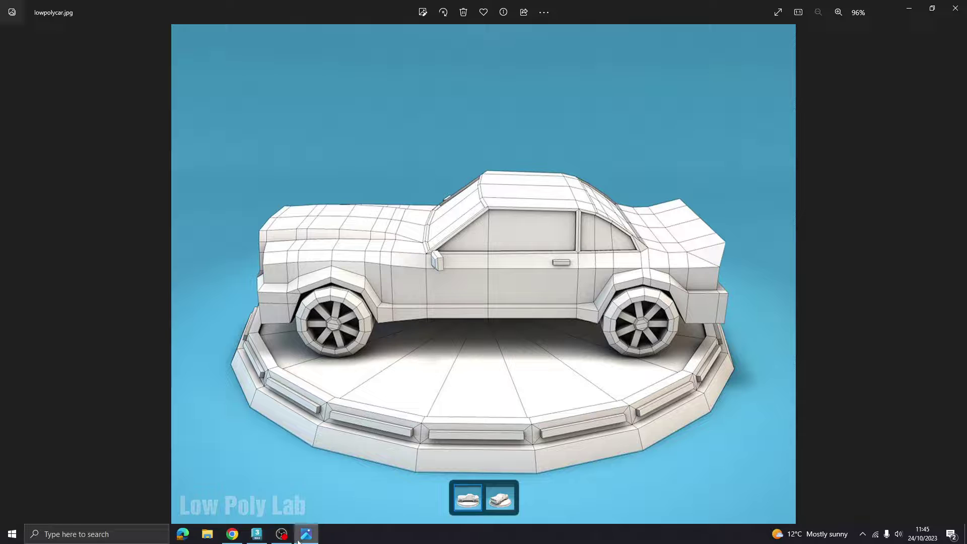
Push the rear polygons slightly further along X, clear the selection, and compare with the photo
{"action": "left_click", "coordinate": [257, 534]}
{"action": "left_click_drag", "start_coordinate": [762, 321], "coordinate": [766, 321]}
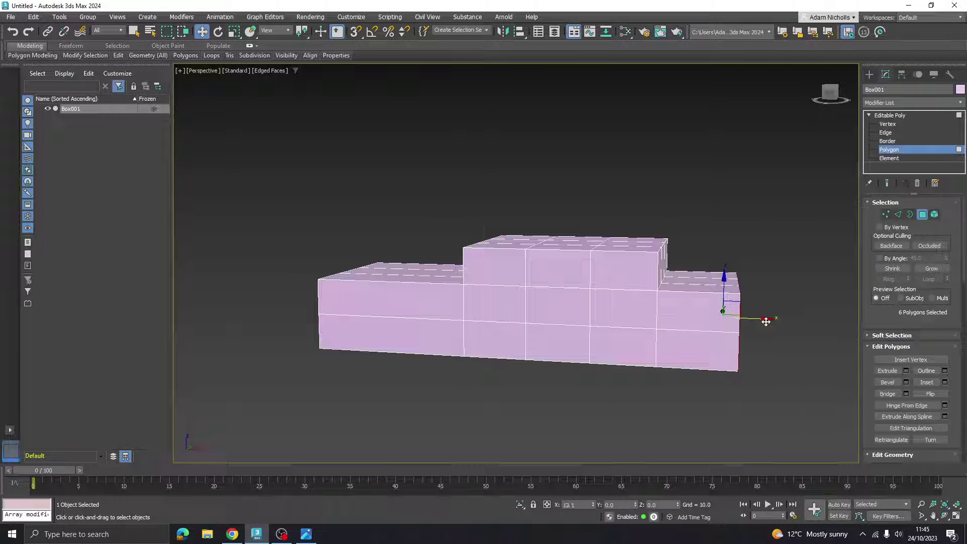
{"action": "middle_click_drag", "start_coordinate": [579, 311], "coordinate": [638, 302], "text": "alt"}
{"action": "scroll", "coordinate": [642, 307], "scroll_direction": "down", "scroll_amount": 3}
{"action": "left_click", "coordinate": [709, 343]}
{"action": "middle_click_drag", "start_coordinate": [564, 338], "coordinate": [544, 318]}
{"action": "scroll", "coordinate": [547, 306], "scroll_direction": "up", "scroll_amount": 5}
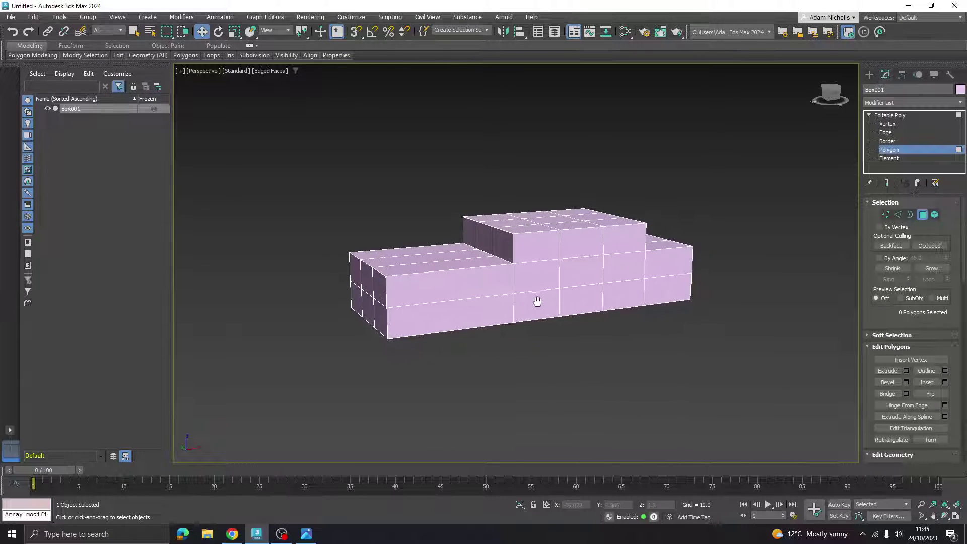
{"action": "scroll", "coordinate": [524, 282], "scroll_direction": "down", "scroll_amount": 4}
{"action": "middle_click_drag", "start_coordinate": [512, 282], "coordinate": [570, 286], "text": "alt"}
{"action": "mouse_move", "coordinate": [570, 286]}
{"action": "middle_mouse_down", "text": "alt"}
{"action": "mouse_move", "coordinate": [578, 285]}
{"action": "mouse_move", "coordinate": [569, 285]}
{"action": "middle_mouse_up", "text": "alt"}
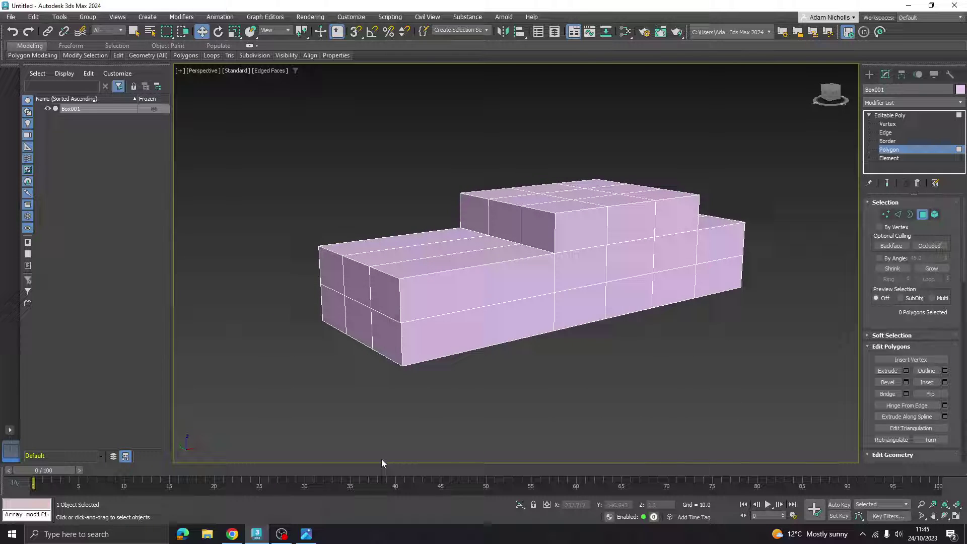
{"action": "left_click", "coordinate": [306, 534]}
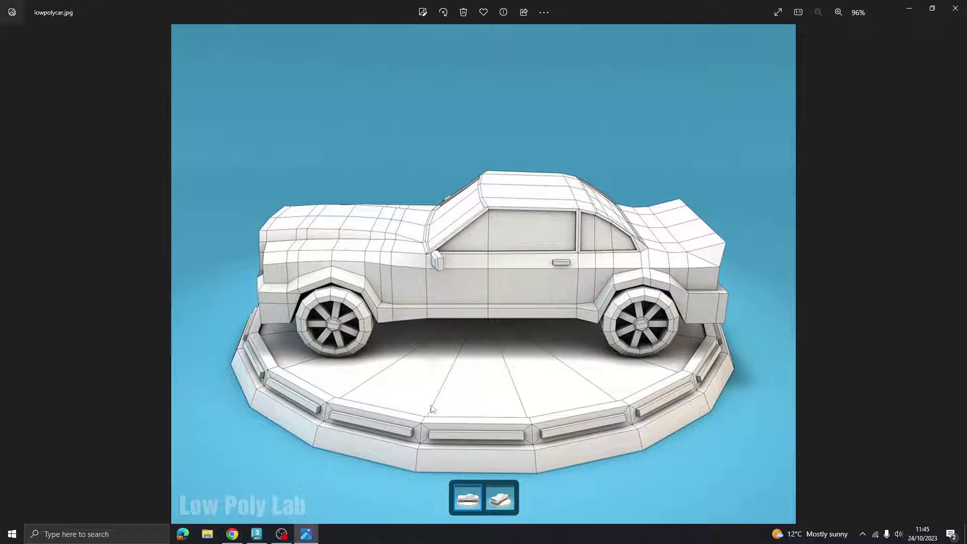
{"action": "left_click", "coordinate": [306, 534]}
Restore the four-view layout and pan the Top, Front and Left views to frame the body
{"action": "left_click", "coordinate": [956, 517]}
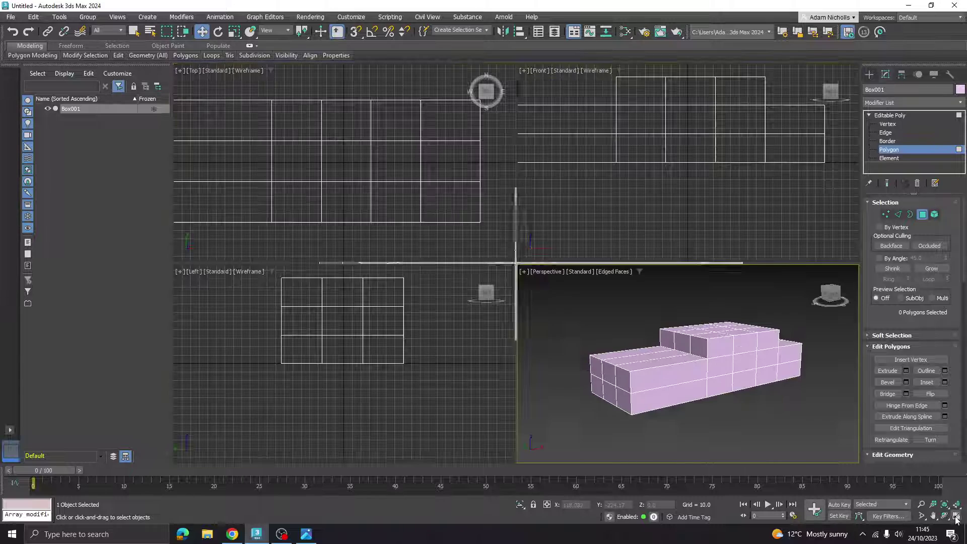
{"action": "middle_click_drag", "start_coordinate": [635, 173], "coordinate": [674, 201]}
{"action": "scroll", "coordinate": [664, 195], "scroll_direction": "down", "scroll_amount": 3}
{"action": "middle_click_drag", "start_coordinate": [409, 204], "coordinate": [401, 180]}
{"action": "scroll", "coordinate": [429, 208], "scroll_direction": "down", "scroll_amount": 2}
{"action": "scroll", "coordinate": [422, 206], "scroll_direction": "up", "scroll_amount": 1}
{"action": "middle_click_drag", "start_coordinate": [344, 309], "coordinate": [346, 340]}
{"action": "scroll", "coordinate": [349, 330], "scroll_direction": "up", "scroll_amount": 2}
{"action": "mouse_move", "coordinate": [649, 204]}
{"action": "middle_mouse_down"}
{"action": "mouse_move", "coordinate": [640, 203]}
{"action": "mouse_move", "coordinate": [656, 213]}
{"action": "middle_mouse_up"}
{"action": "middle_click_drag", "start_coordinate": [313, 383], "coordinate": [305, 380]}
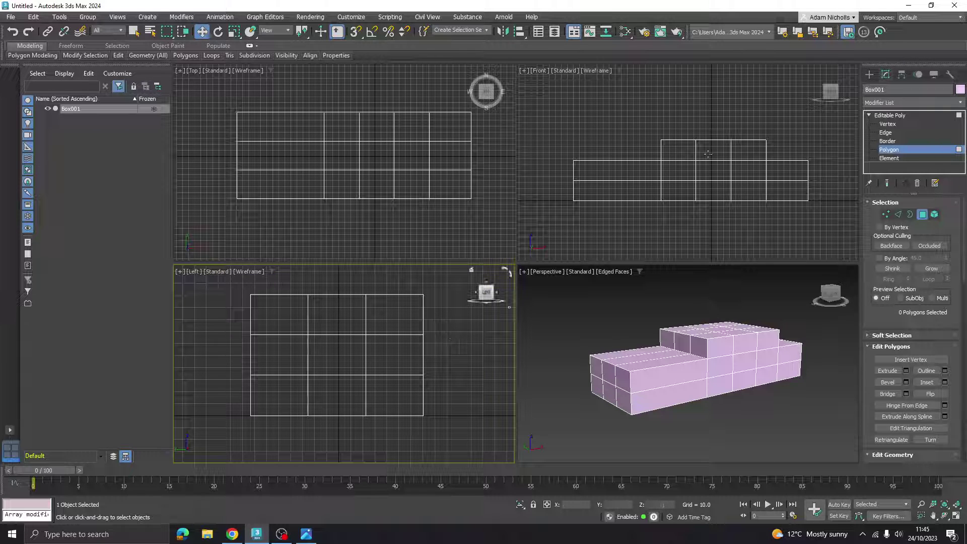
{"action": "middle_click_drag", "start_coordinate": [629, 139], "coordinate": [624, 135]}
{"action": "middle_click_drag", "start_coordinate": [357, 203], "coordinate": [352, 210]}
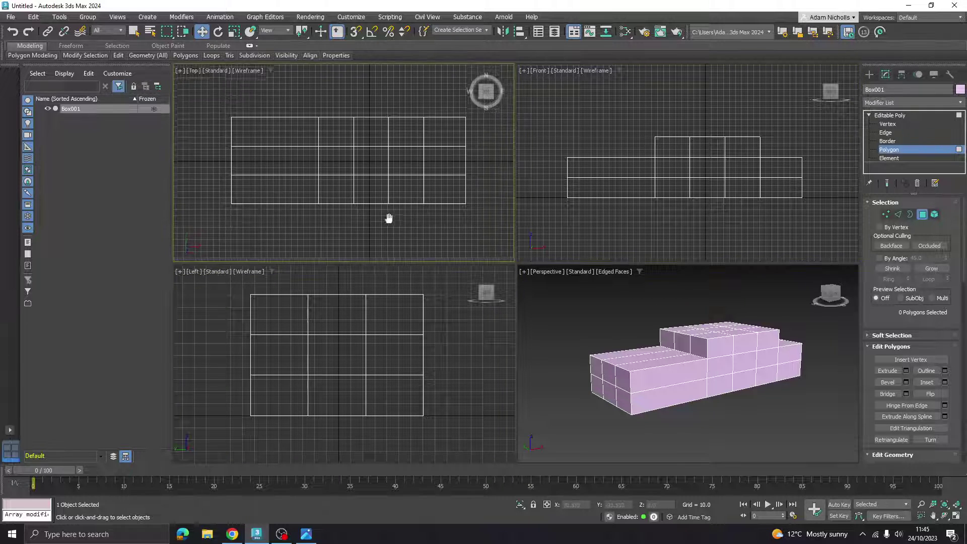
{"action": "middle_click_drag", "start_coordinate": [725, 211], "coordinate": [729, 209]}
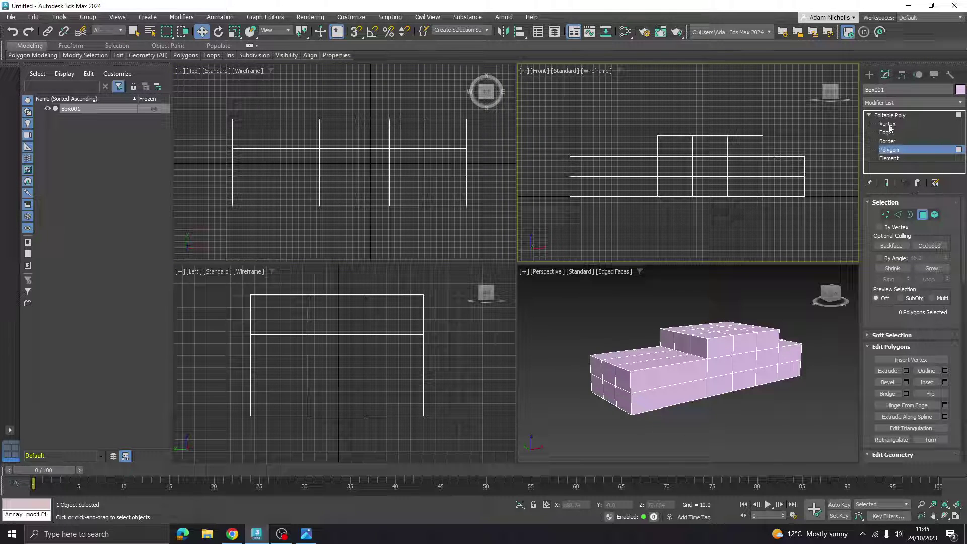
Switch to Vertex level, maximize the Front view, and check the reference photo
{"action": "left_click", "coordinate": [889, 124]}
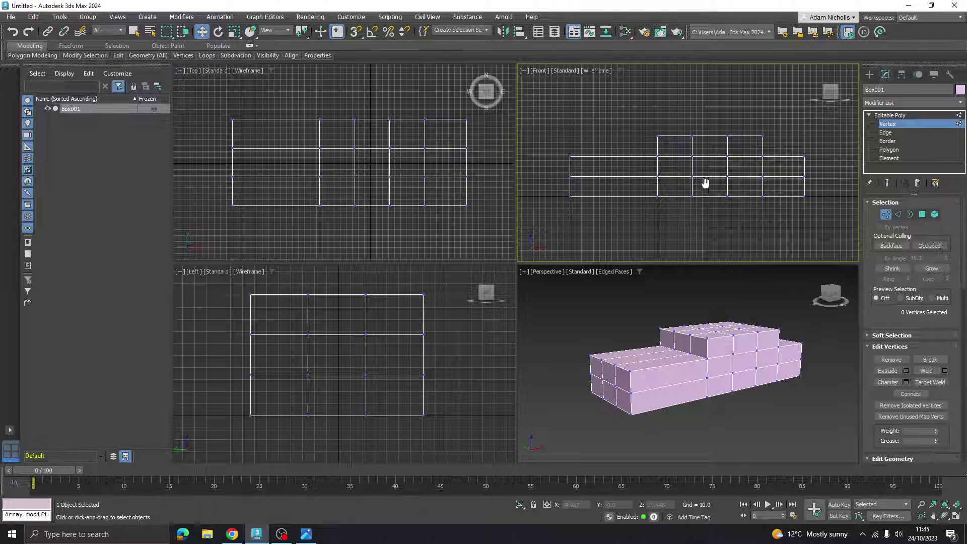
{"action": "scroll", "coordinate": [701, 171], "scroll_direction": "up", "scroll_amount": 2}
{"action": "middle_click_drag", "start_coordinate": [705, 184], "coordinate": [698, 166]}
{"action": "scroll", "coordinate": [701, 167], "scroll_direction": "down", "scroll_amount": 2}
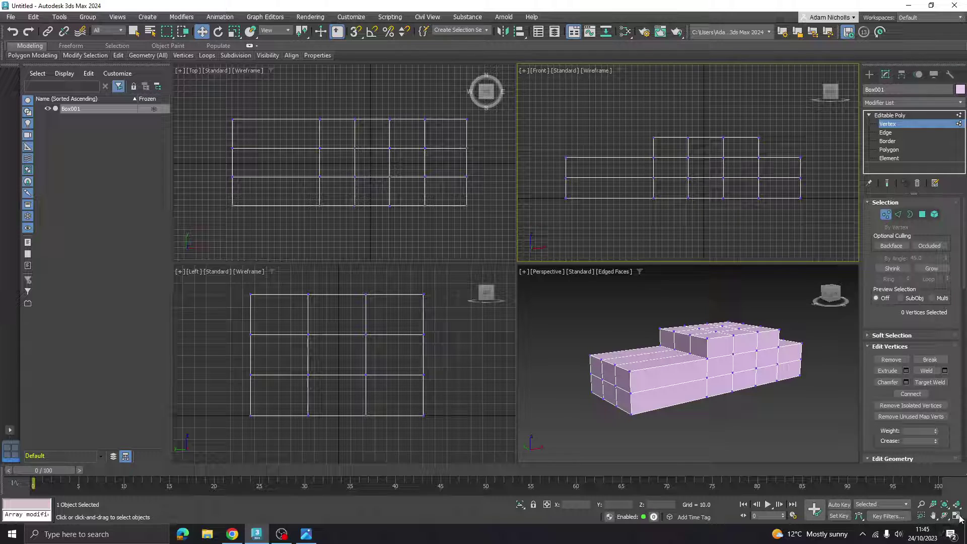
{"action": "left_click", "coordinate": [957, 516]}
{"action": "middle_click_drag", "start_coordinate": [470, 328], "coordinate": [475, 326]}
{"action": "left_click", "coordinate": [306, 534]}
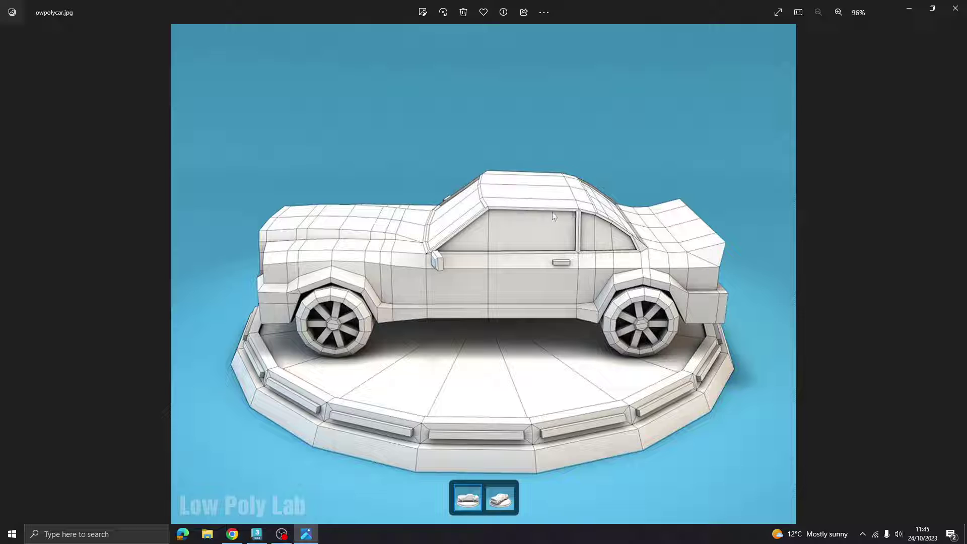
{"action": "left_click", "coordinate": [307, 535]}
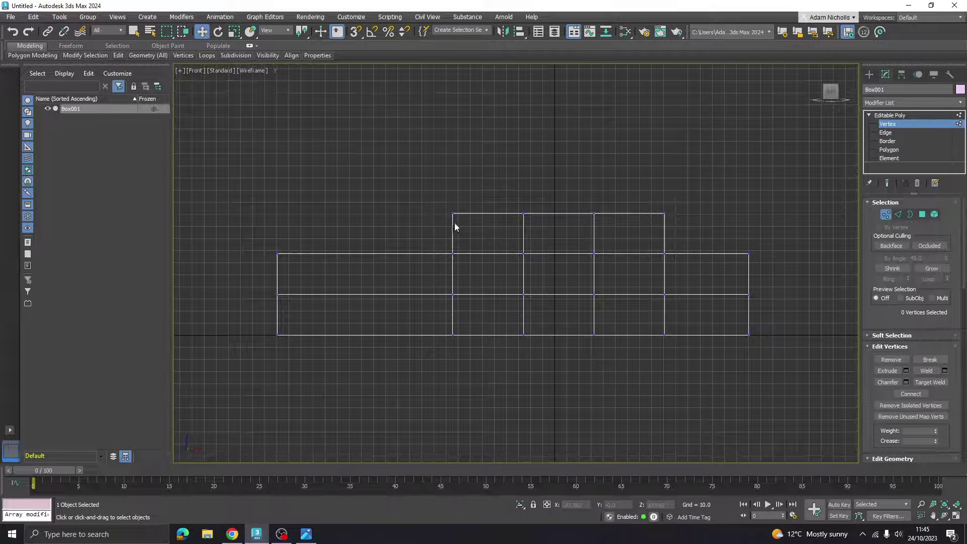
Select the cabin's top-left corner vertices and slide them along X to start the slope
{"action": "left_click_drag", "start_coordinate": [471, 233], "coordinate": [481, 234]}
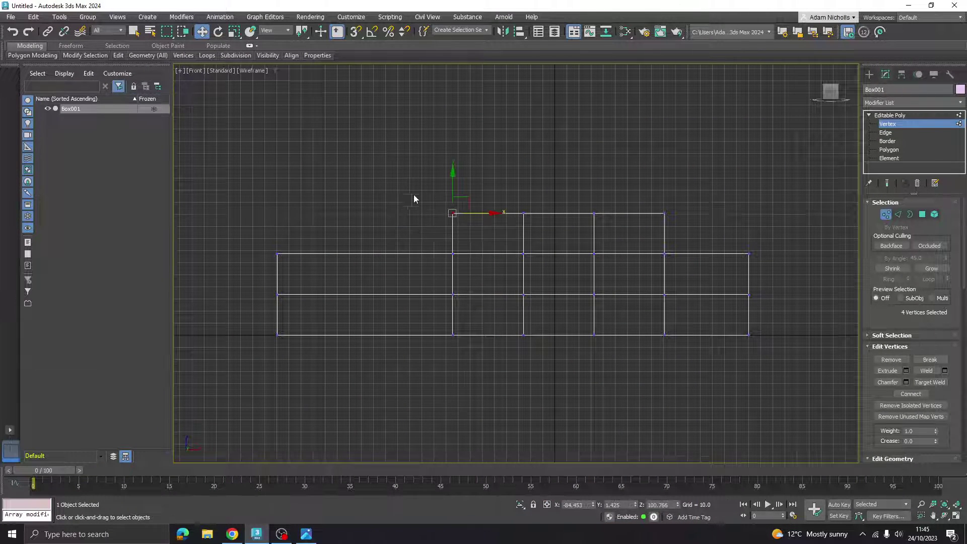
{"action": "left_click_drag", "start_coordinate": [412, 189], "coordinate": [470, 224]}
{"action": "left_click", "coordinate": [957, 516]}
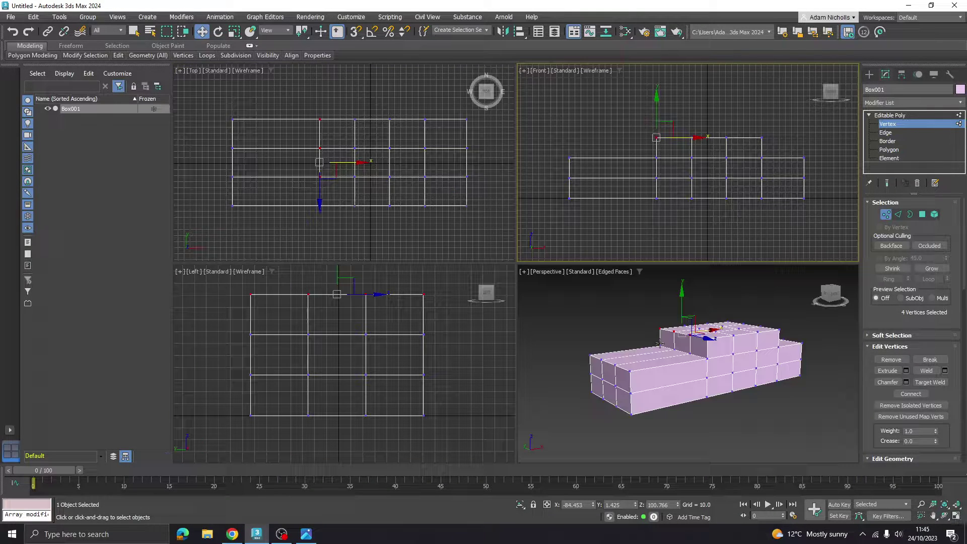
{"action": "scroll", "coordinate": [659, 344], "scroll_direction": "up", "scroll_amount": 6}
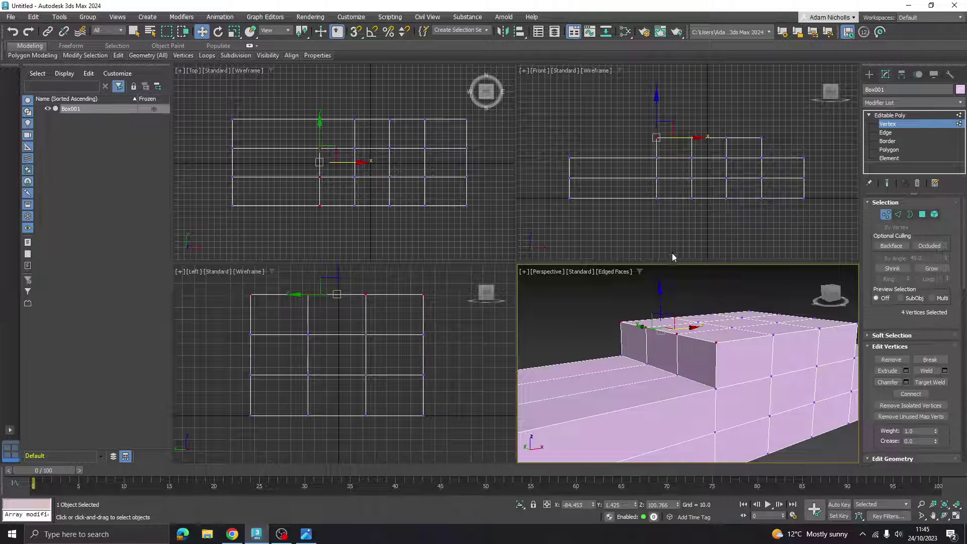
{"action": "left_click", "coordinate": [677, 165]}
{"action": "scroll", "coordinate": [673, 151], "scroll_direction": "up", "scroll_amount": 2}
{"action": "left_click_drag", "start_coordinate": [619, 113], "coordinate": [682, 159]}
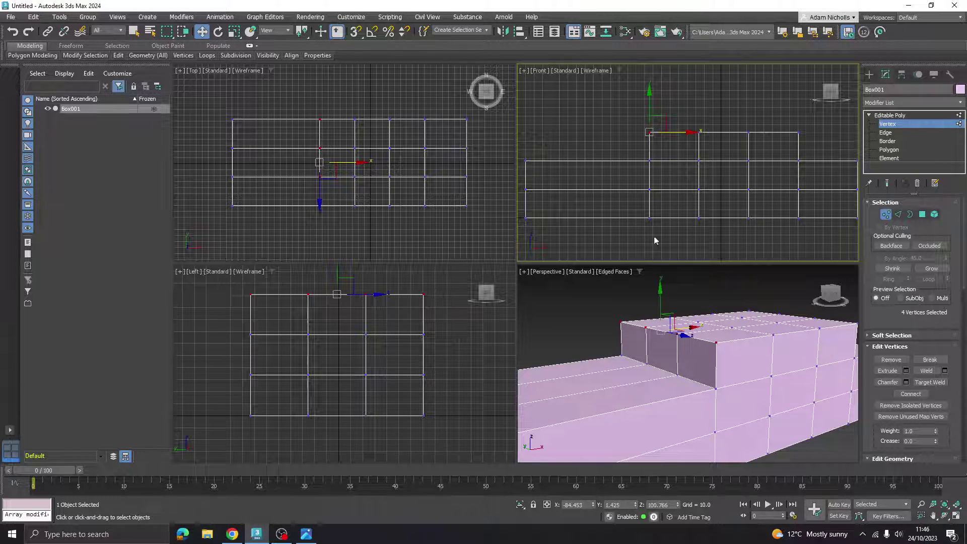
{"action": "middle_click_drag", "start_coordinate": [677, 125], "coordinate": [673, 129]}
{"action": "left_click_drag", "start_coordinate": [678, 136], "coordinate": [701, 142]}
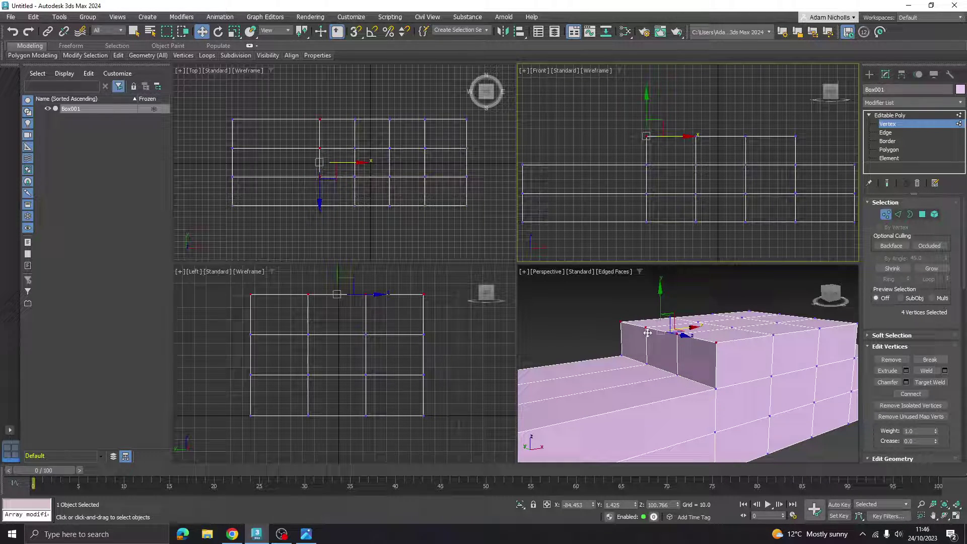
Move the cabin's top-left vertex to form the sloped windshield edge
{"action": "left_click", "coordinate": [634, 148]}
{"action": "left_click", "coordinate": [645, 135]}
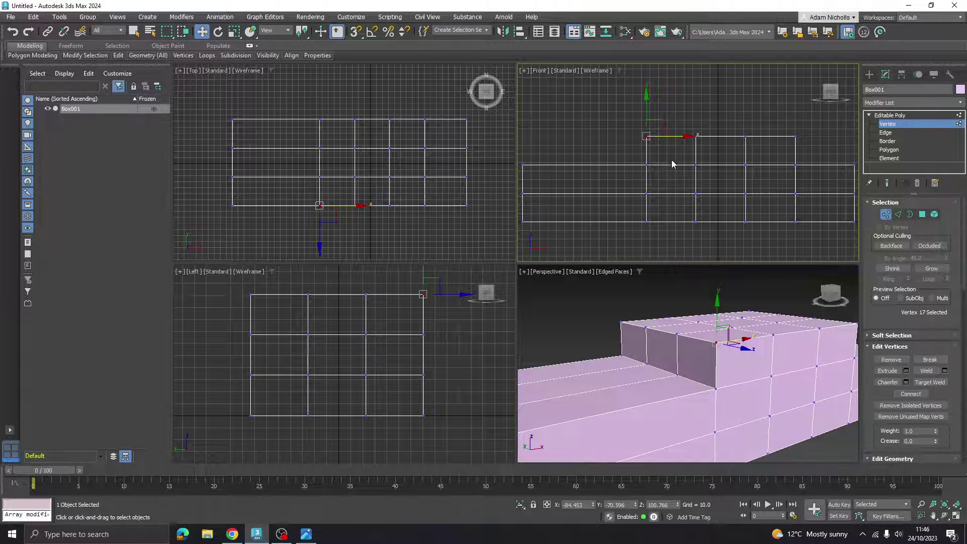
{"action": "left_click_drag", "start_coordinate": [682, 135], "coordinate": [669, 151]}
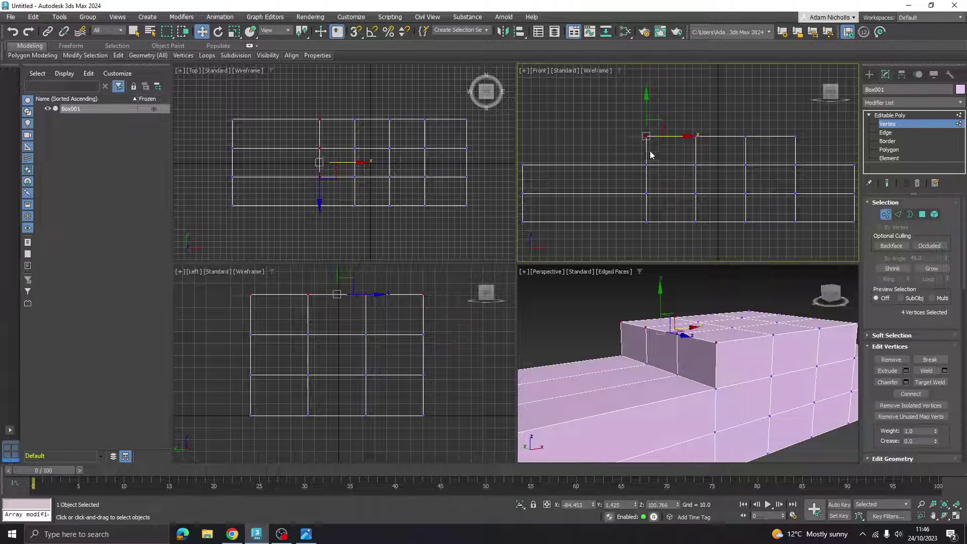
{"action": "middle_click_drag", "start_coordinate": [650, 155], "coordinate": [655, 154]}
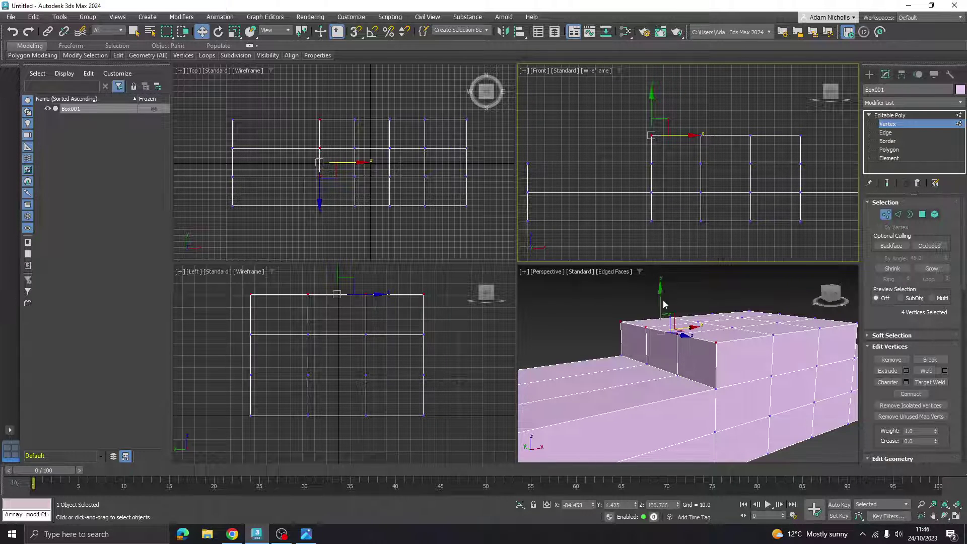
{"action": "middle_click_drag", "start_coordinate": [650, 187], "coordinate": [651, 188]}
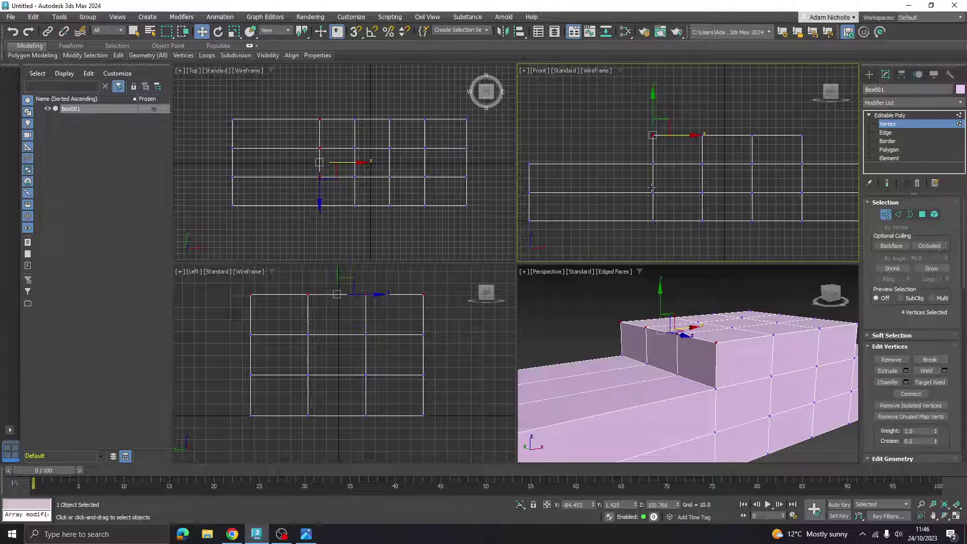
{"action": "left_click", "coordinate": [956, 516]}
{"action": "left_click_drag", "start_coordinate": [482, 204], "coordinate": [572, 201]}
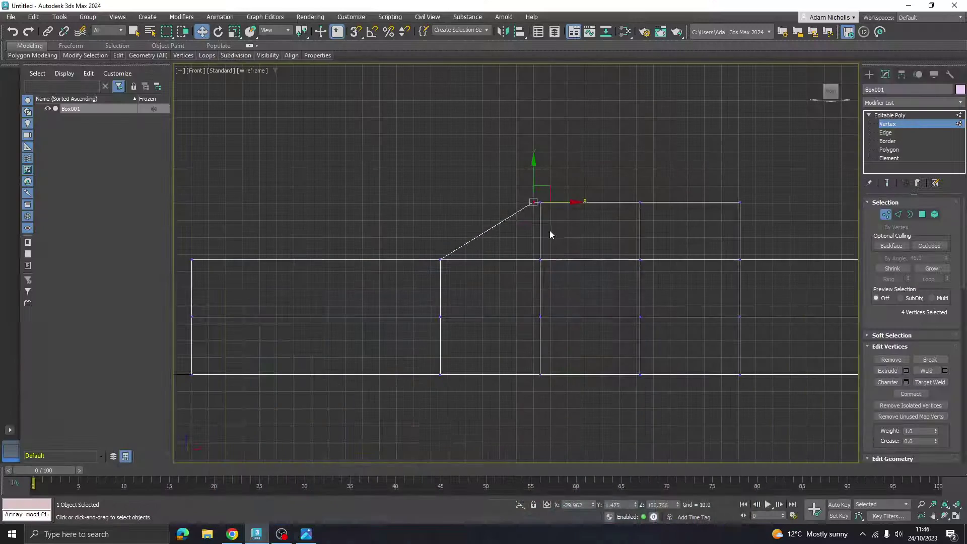
{"action": "left_click_drag", "start_coordinate": [567, 201], "coordinate": [555, 201]}
Select the cabin's top-right vertices and pull them inward to slope the rear window
{"action": "middle_click_drag", "start_coordinate": [568, 234], "coordinate": [494, 228]}
{"action": "left_click_drag", "start_coordinate": [641, 170], "coordinate": [684, 217]}
{"action": "middle_click_drag", "start_coordinate": [684, 217], "coordinate": [657, 216]}
{"action": "left_click_drag", "start_coordinate": [668, 197], "coordinate": [603, 196]}
Compare the model with the reference photo and adjust the rear window slope in the Front view
{"action": "left_click", "coordinate": [306, 533]}
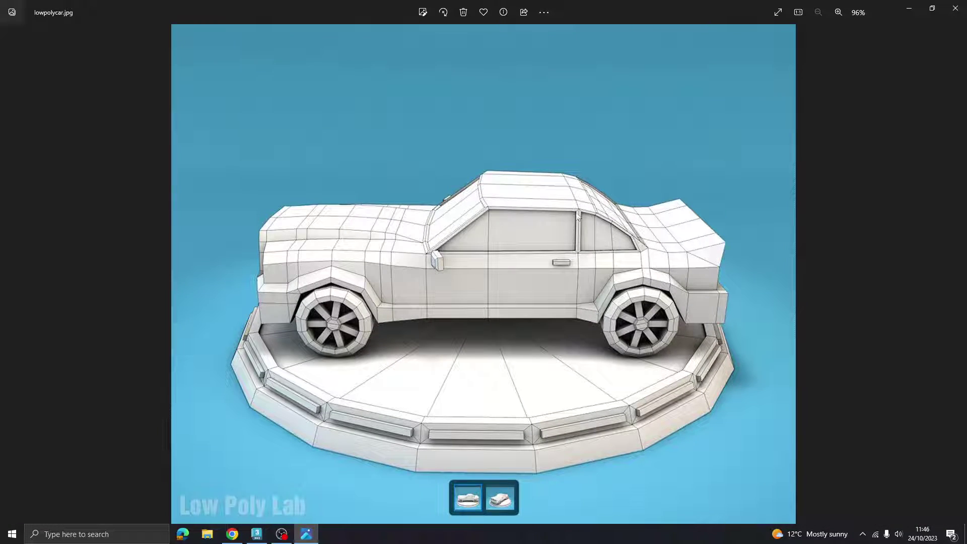
{"action": "left_click", "coordinate": [306, 534]}
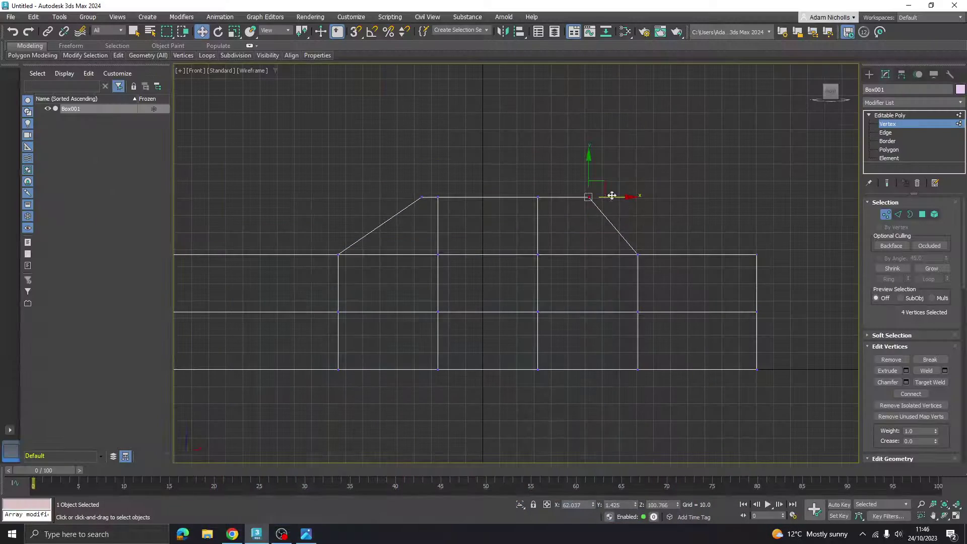
{"action": "left_click_drag", "start_coordinate": [611, 196], "coordinate": [593, 192]}
{"action": "middle_click_drag", "start_coordinate": [522, 242], "coordinate": [593, 215]}
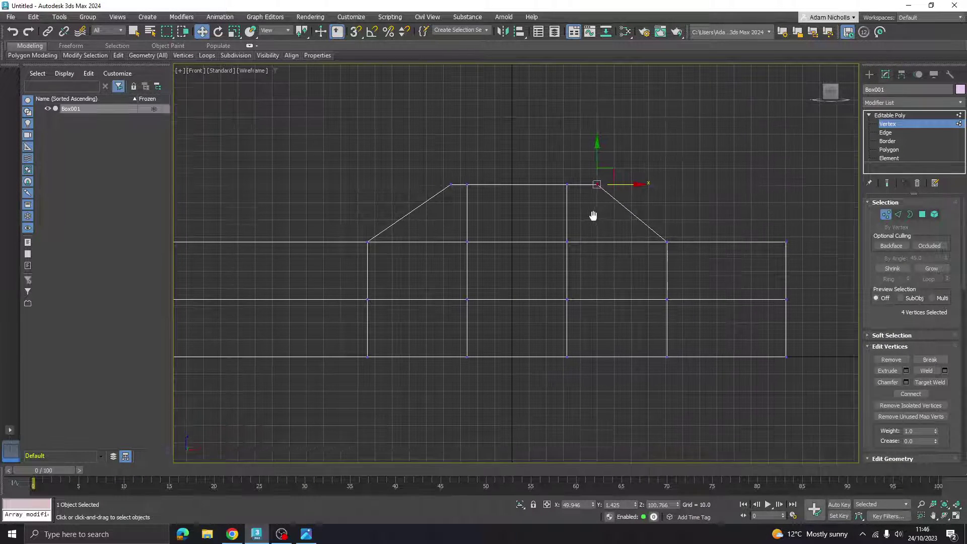
{"action": "left_click", "coordinate": [307, 534]}
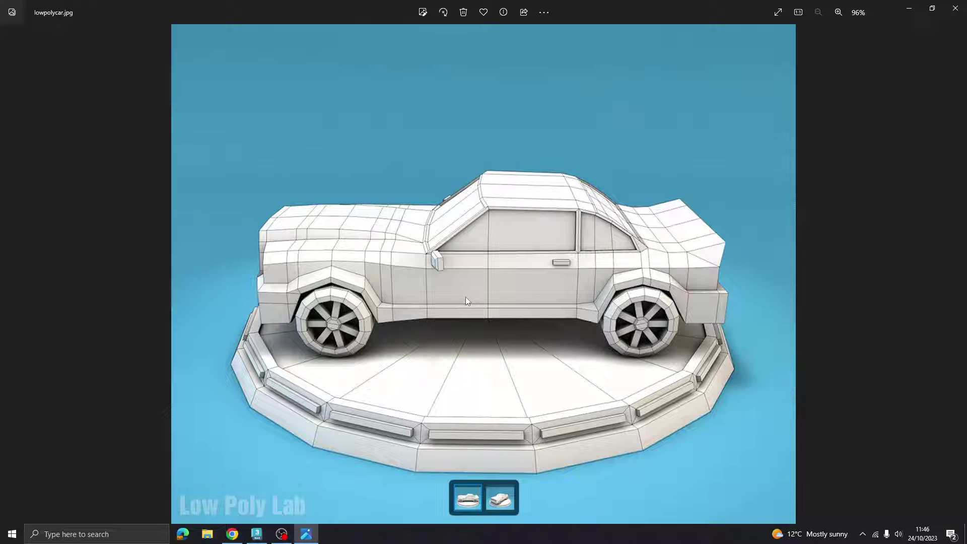
{"action": "left_click", "coordinate": [306, 533]}
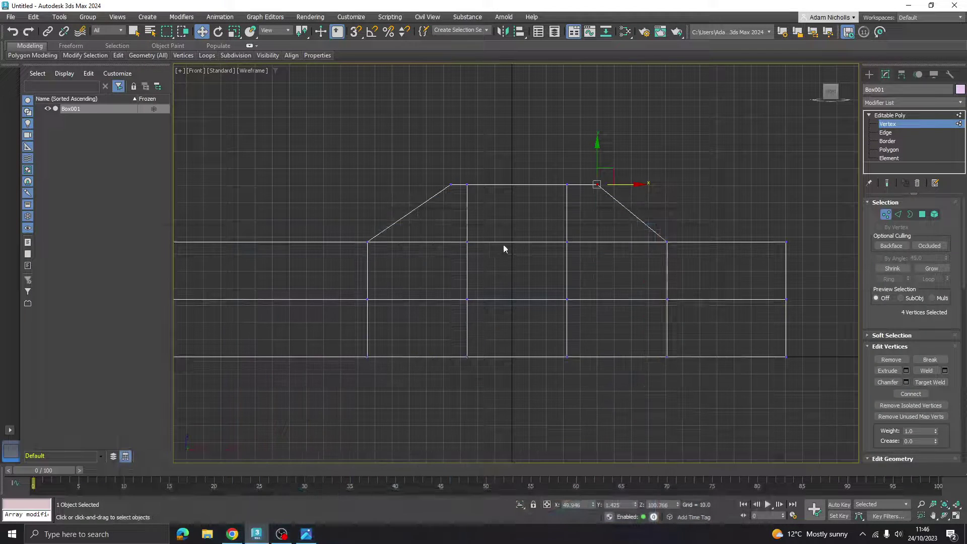
Select the first vertical vertex column and move it toward the car's front along X
{"action": "left_click_drag", "start_coordinate": [485, 356], "coordinate": [487, 409]}
{"action": "left_click", "coordinate": [956, 516]}
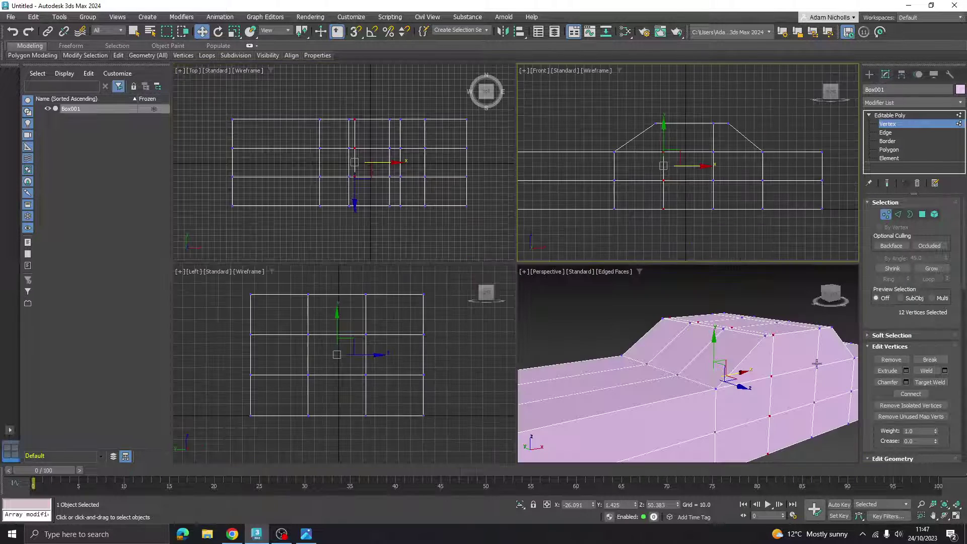
{"action": "middle_click_drag", "start_coordinate": [801, 364], "coordinate": [723, 378], "text": "alt"}
{"action": "middle_click", "coordinate": [698, 176]}
{"action": "left_click_drag", "start_coordinate": [697, 168], "coordinate": [693, 169]}
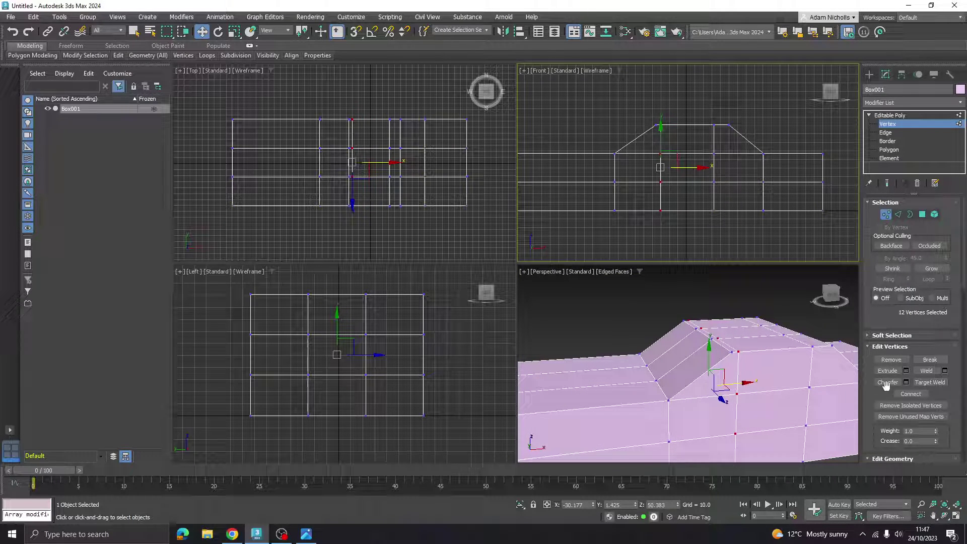
{"action": "left_click", "coordinate": [955, 515]}
{"action": "scroll", "coordinate": [561, 231], "scroll_direction": "down", "scroll_amount": 2}
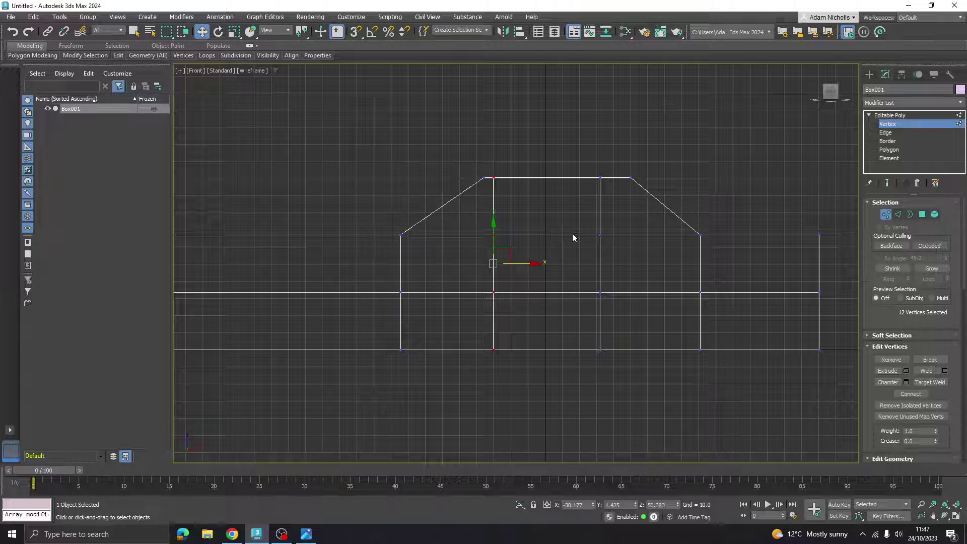
{"action": "left_click_drag", "start_coordinate": [528, 271], "coordinate": [524, 270]}
Shift the next vertex columns rearward so they line up beneath the cabin roof corners
{"action": "left_click_drag", "start_coordinate": [586, 142], "coordinate": [610, 391]}
{"action": "left_click_drag", "start_coordinate": [628, 262], "coordinate": [644, 263]}
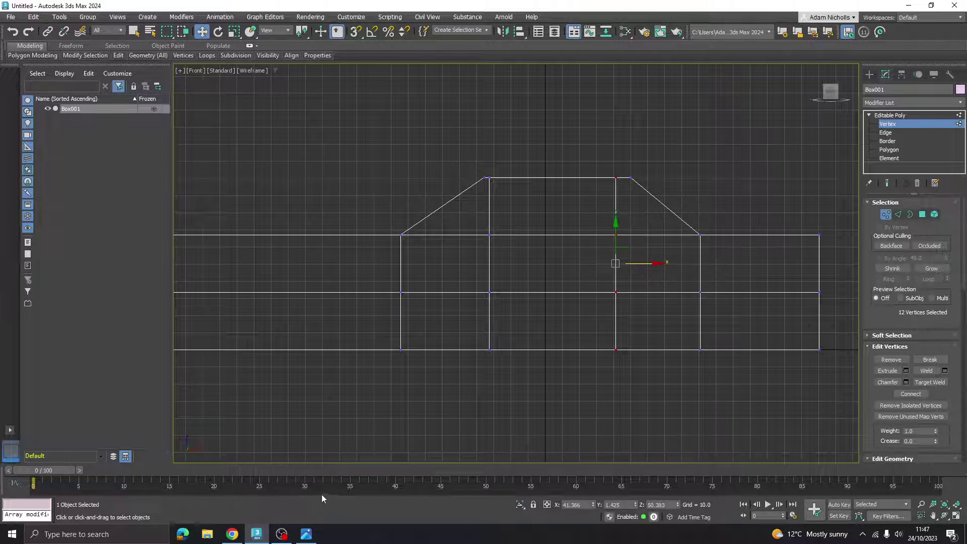
{"action": "left_click", "coordinate": [306, 534]}
{"action": "left_click", "coordinate": [307, 536]}
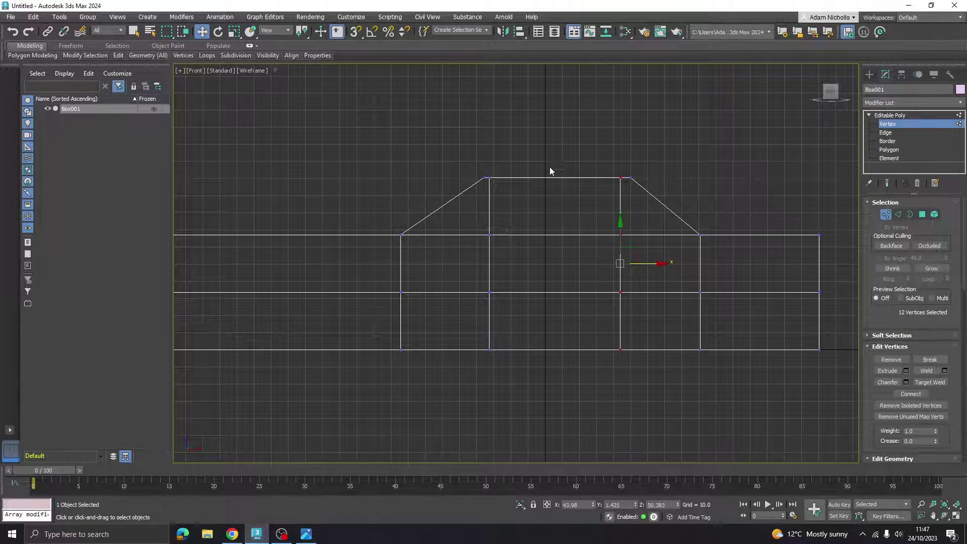
{"action": "left_click_drag", "start_coordinate": [541, 150], "coordinate": [488, 364]}
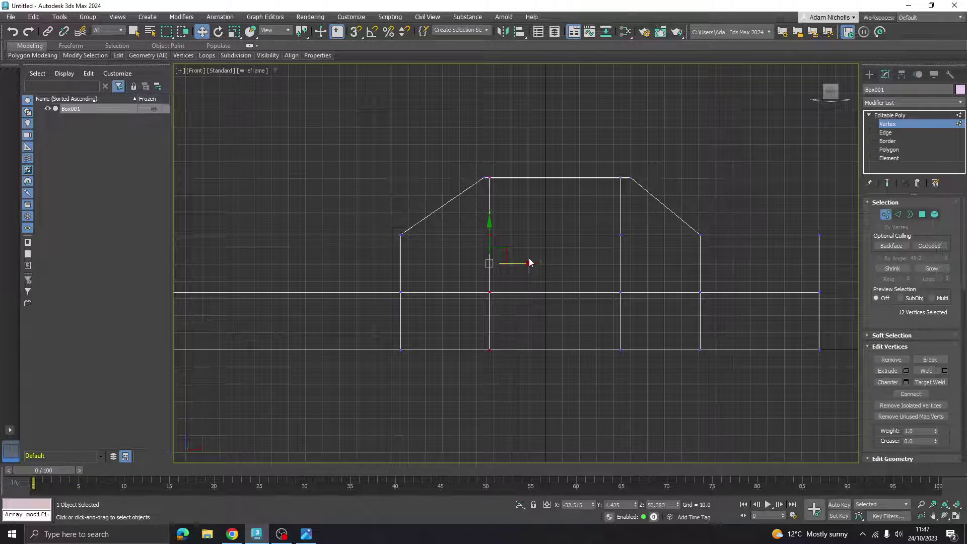
{"action": "left_click", "coordinate": [511, 221]}
{"action": "left_click_drag", "start_coordinate": [513, 143], "coordinate": [487, 368]}
{"action": "left_click_drag", "start_coordinate": [519, 263], "coordinate": [523, 262]}
{"action": "scroll", "coordinate": [649, 217], "scroll_direction": "down", "scroll_amount": 3}
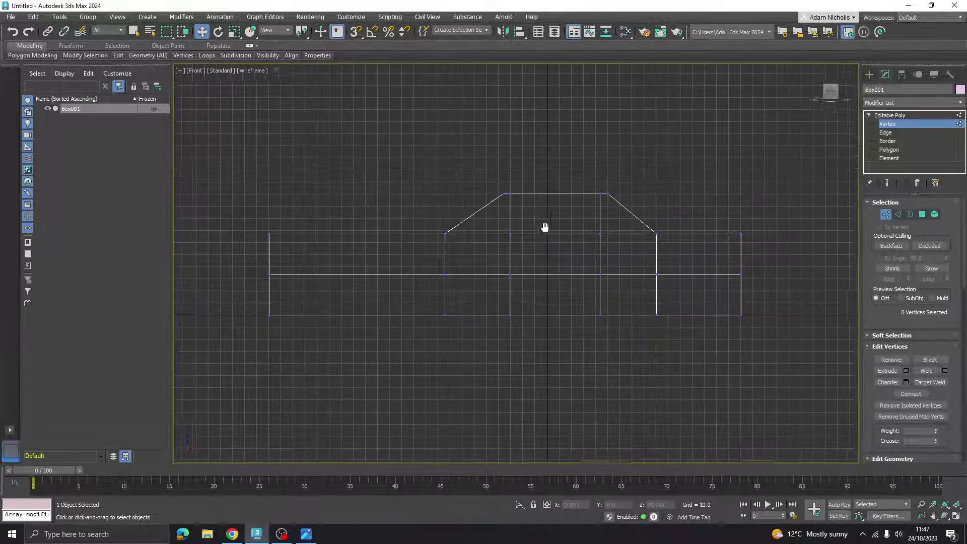
{"action": "middle_click_drag", "start_coordinate": [592, 235], "coordinate": [601, 236]}
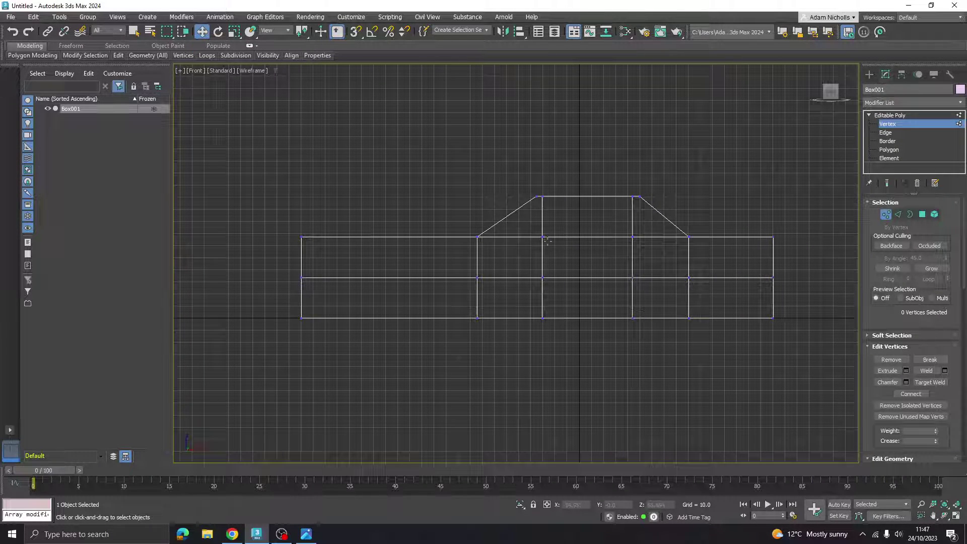
Check the reference photo, then select the roof's top-edge vertices and raise the roof line
{"action": "left_click", "coordinate": [306, 534]}
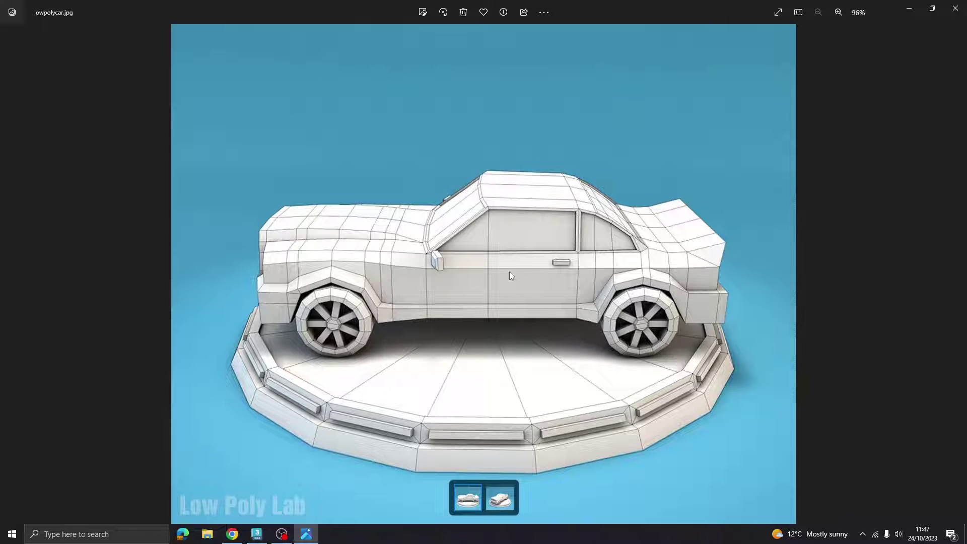
{"action": "left_click", "coordinate": [312, 535]}
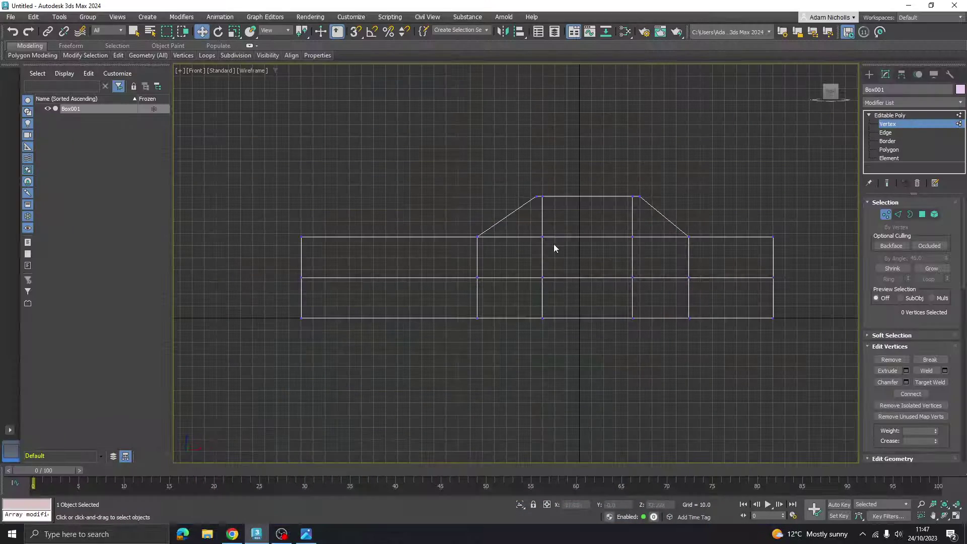
{"action": "left_click_drag", "start_coordinate": [499, 180], "coordinate": [680, 215]}
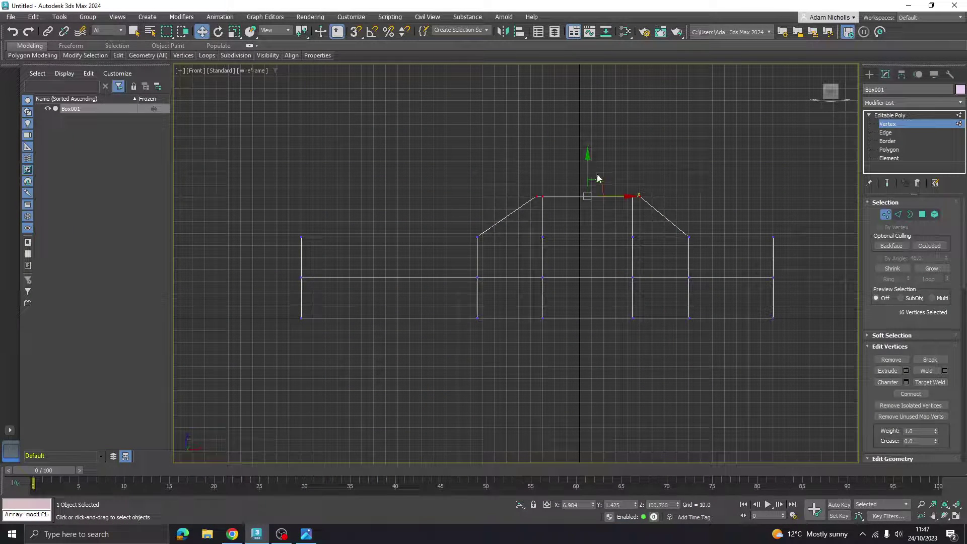
{"action": "left_click_drag", "start_coordinate": [588, 167], "coordinate": [597, 160]}
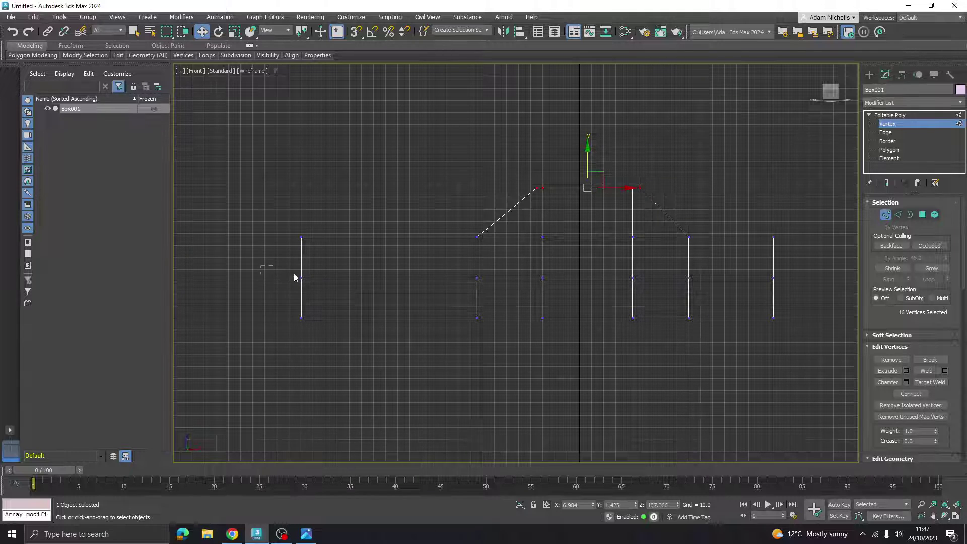
Lift the middle horizontal vertex row to just below the lower body's top edge
{"action": "left_click_drag", "start_coordinate": [294, 277], "coordinate": [811, 297]}
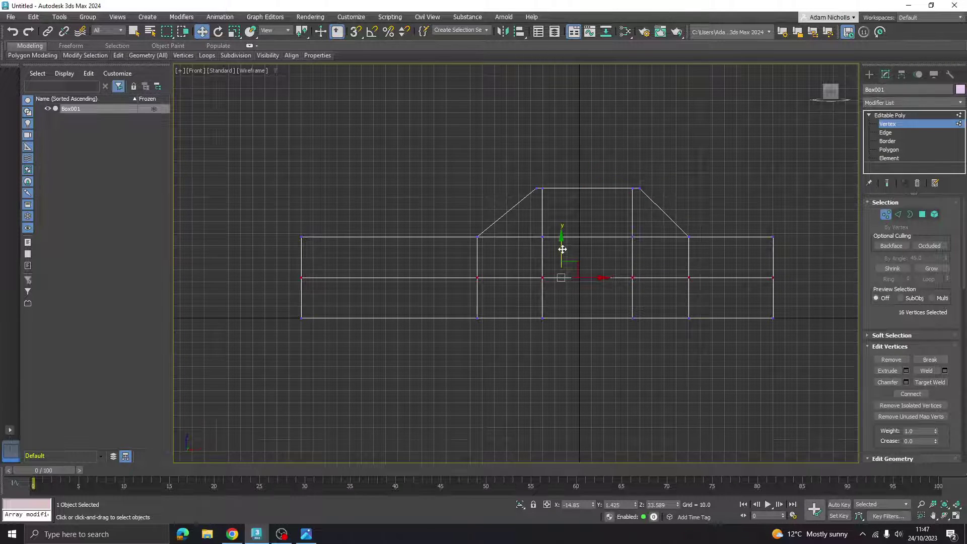
{"action": "left_click_drag", "start_coordinate": [562, 249], "coordinate": [582, 223]}
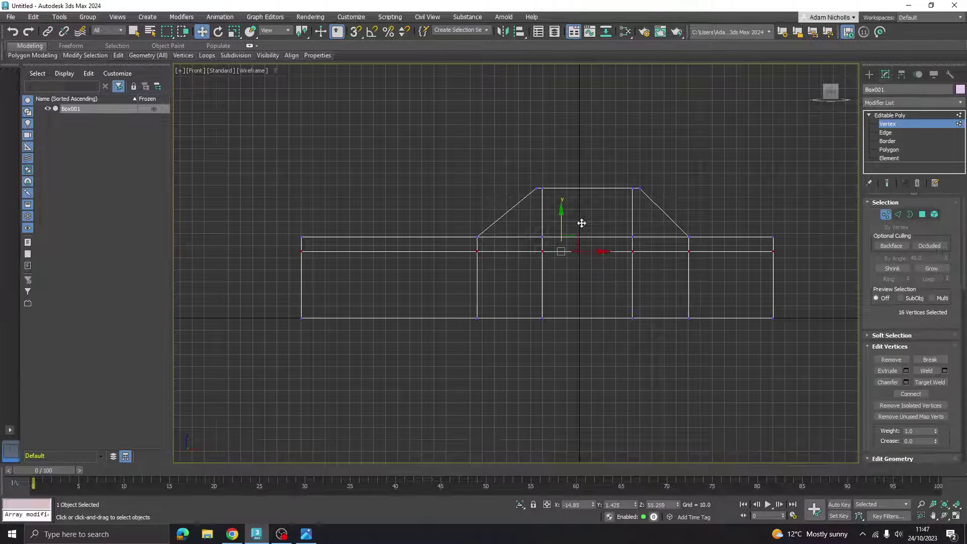
{"action": "scroll", "coordinate": [577, 256], "scroll_direction": "up", "scroll_amount": 2}
{"action": "middle_click_drag", "start_coordinate": [565, 252], "coordinate": [575, 255]}
{"action": "left_click", "coordinate": [305, 534]}
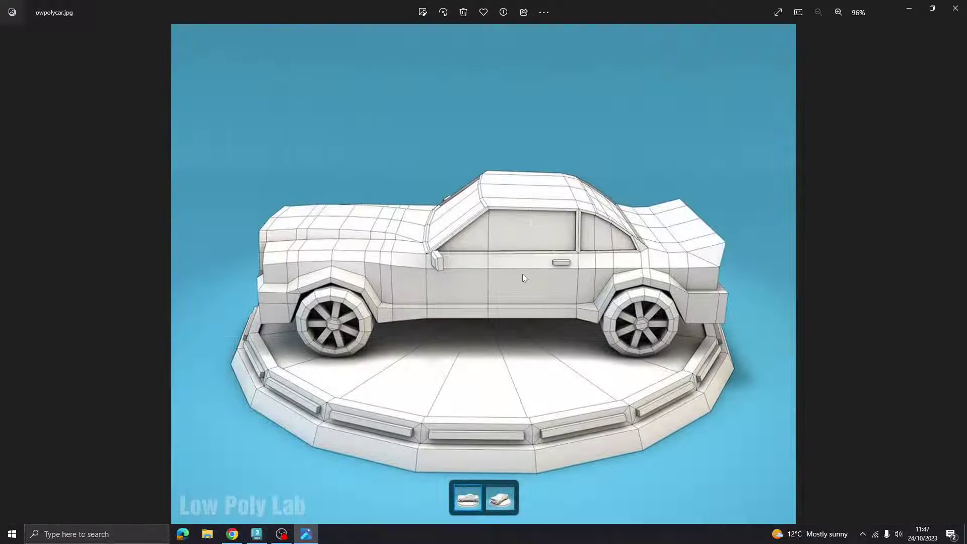
{"action": "left_click", "coordinate": [307, 534]}
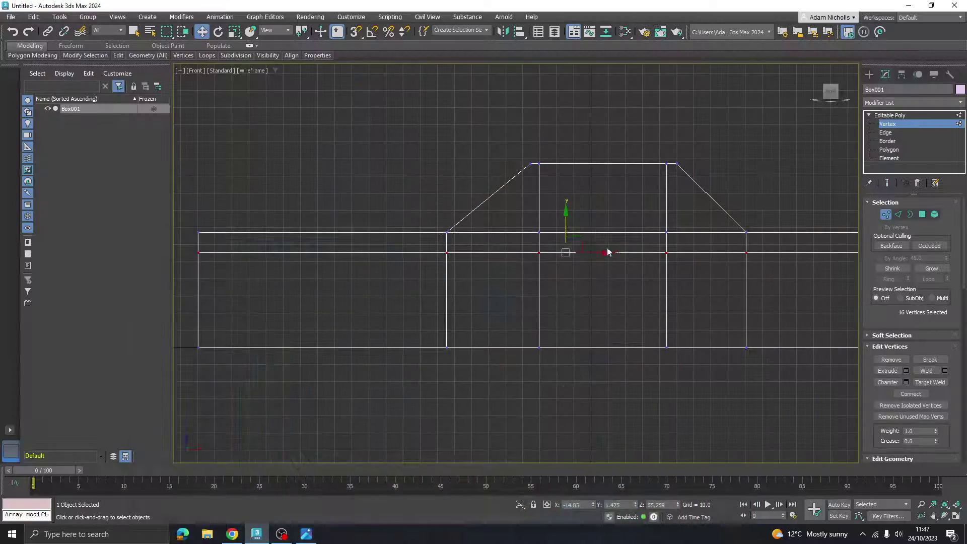
{"action": "scroll", "coordinate": [601, 301], "scroll_direction": "down", "scroll_amount": 2}
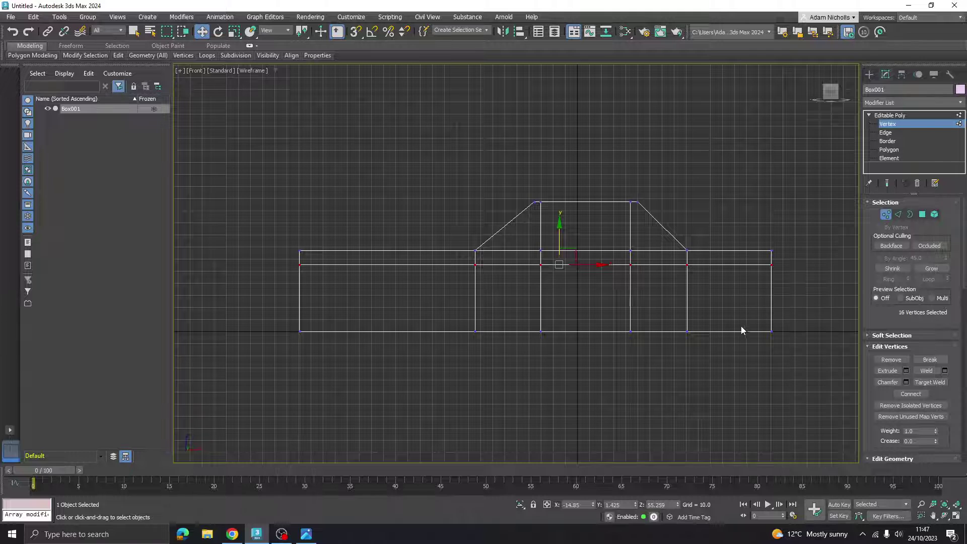
{"action": "left_click", "coordinate": [306, 534]}
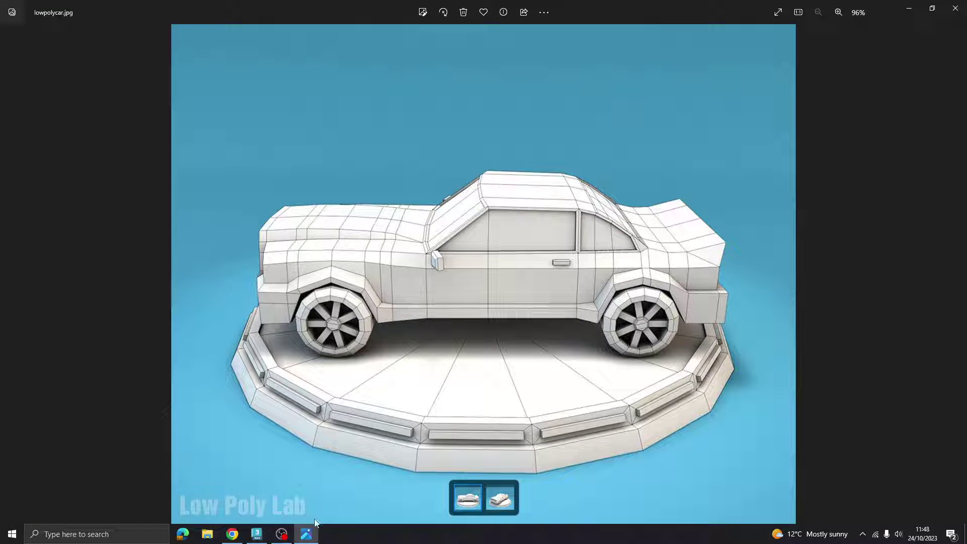
{"action": "left_click", "coordinate": [307, 533]}
{"action": "left_click", "coordinate": [649, 290]}
{"action": "middle_click_drag", "start_coordinate": [694, 251], "coordinate": [684, 232]}
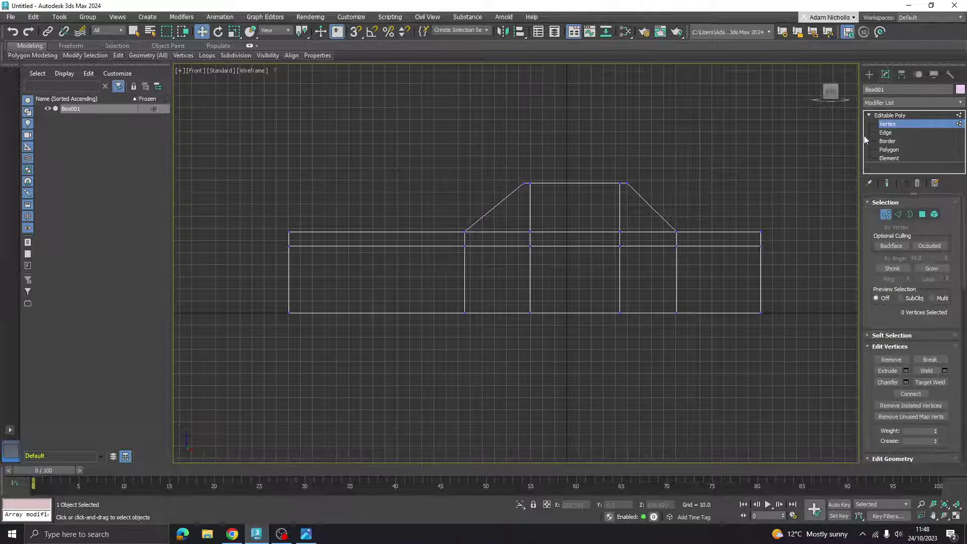
At Edge level, crossing-select all the body's vertical edges and Connect them into a horizontal loop
{"action": "left_click", "coordinate": [887, 133]}
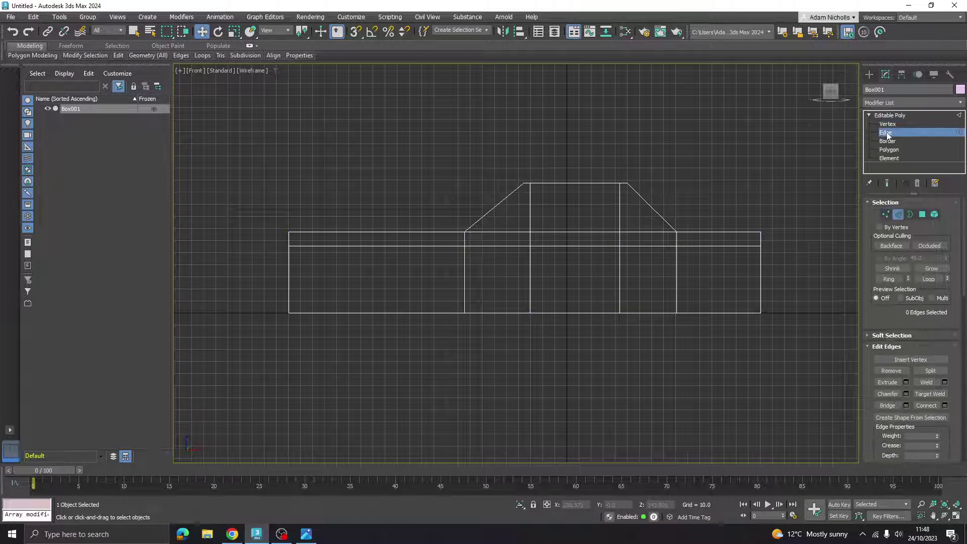
{"action": "middle_click_drag", "start_coordinate": [786, 277], "coordinate": [782, 266]}
{"action": "left_click_drag", "start_coordinate": [713, 267], "coordinate": [247, 267]}
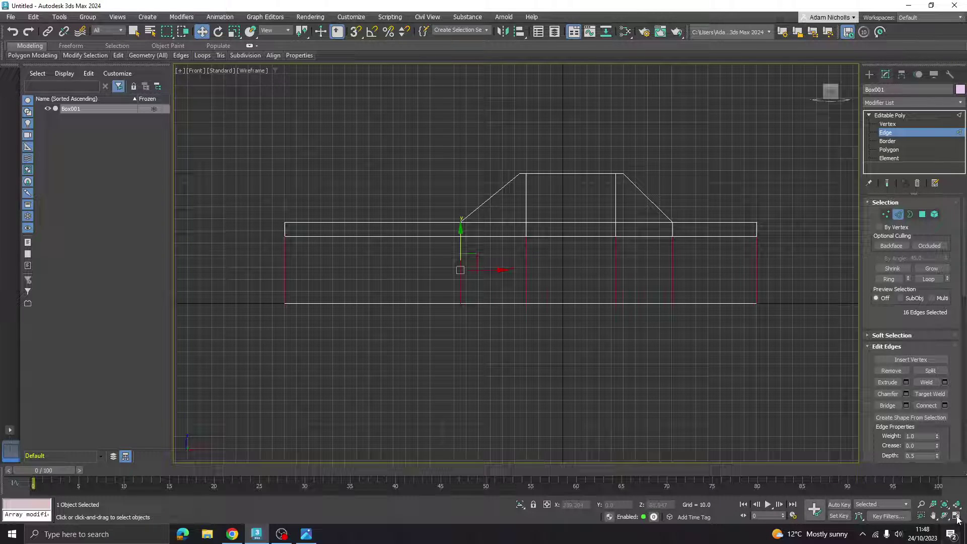
{"action": "left_click", "coordinate": [955, 516]}
{"action": "scroll", "coordinate": [720, 362], "scroll_direction": "down", "scroll_amount": 3}
{"action": "middle_click_drag", "start_coordinate": [696, 361], "coordinate": [715, 363], "text": "alt"}
{"action": "middle_click_drag", "start_coordinate": [689, 203], "coordinate": [674, 203]}
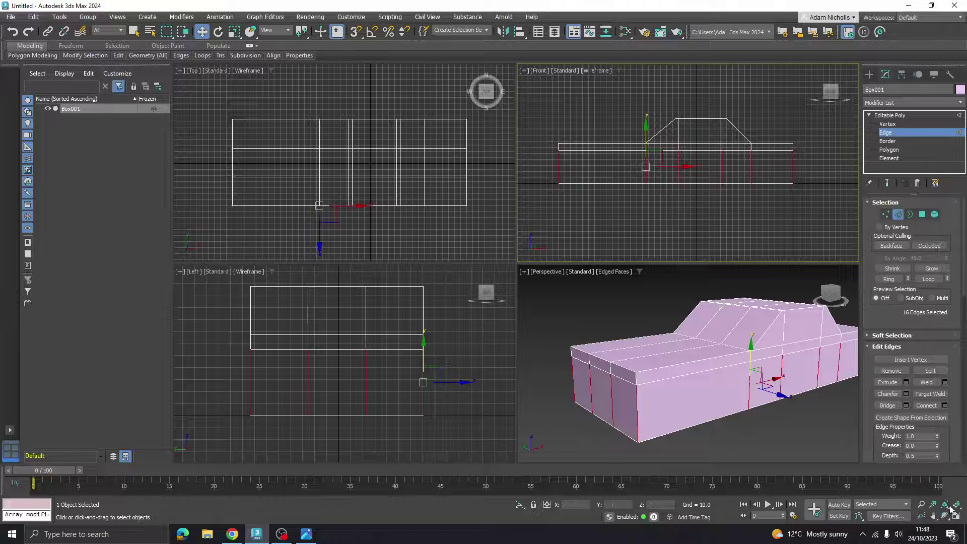
{"action": "left_click", "coordinate": [955, 515]}
{"action": "middle_click_drag", "start_coordinate": [695, 286], "coordinate": [719, 285]}
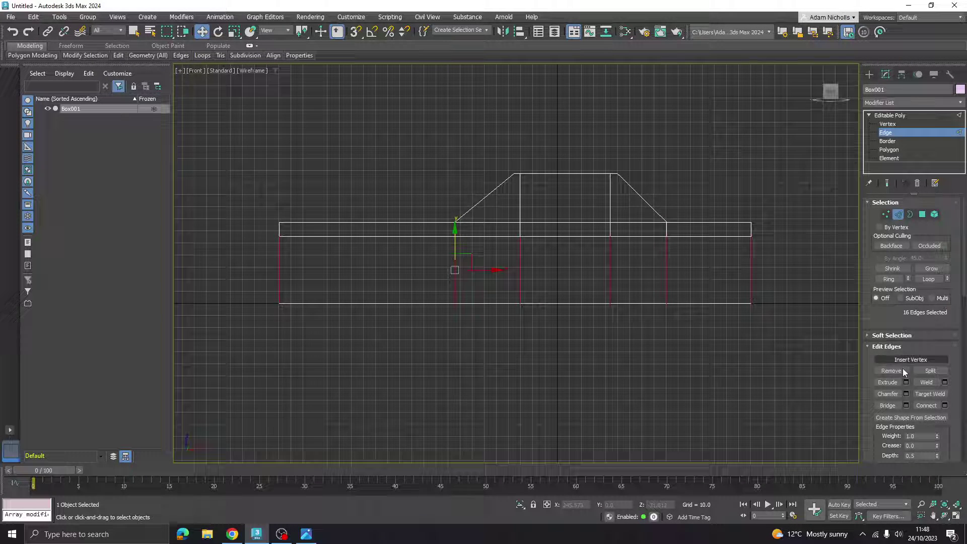
{"action": "left_click", "coordinate": [926, 405]}
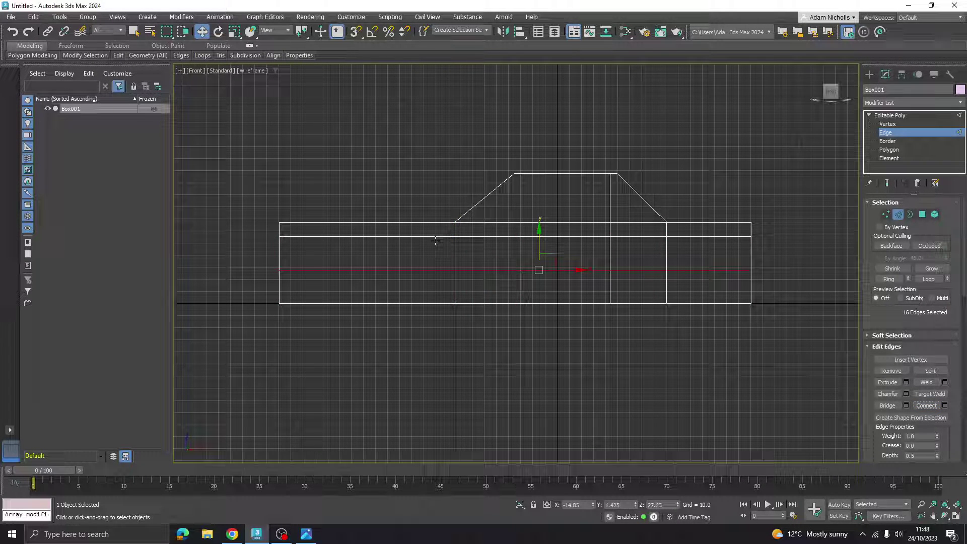
{"action": "middle_click_drag", "start_coordinate": [536, 281], "coordinate": [546, 284]}
Lower the new edge loop to just above the body's bottom edge, then restore four viewports
{"action": "left_click_drag", "start_coordinate": [550, 248], "coordinate": [553, 264]}
{"action": "left_click", "coordinate": [306, 534]}
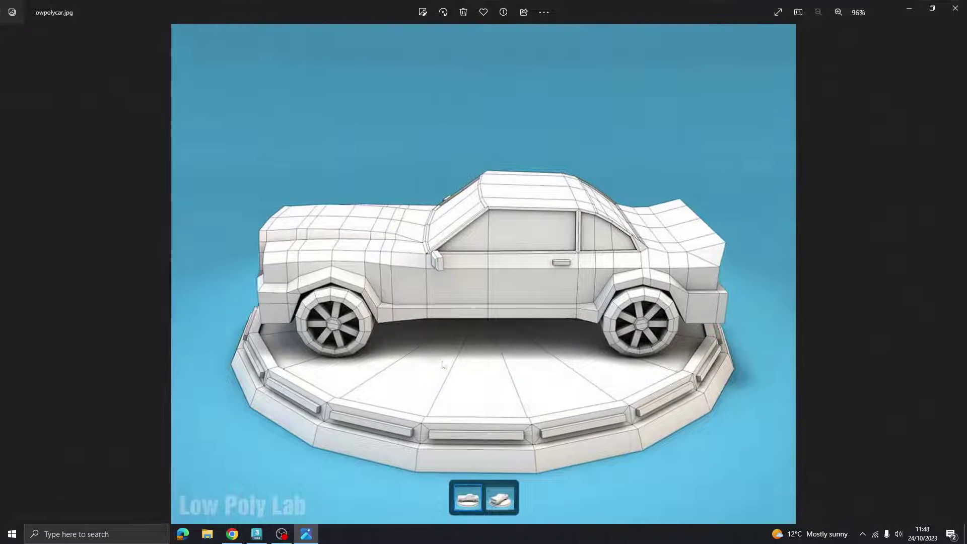
{"action": "key", "text": "alt+Tab"}
{"action": "left_click_drag", "start_coordinate": [553, 261], "coordinate": [557, 262]}
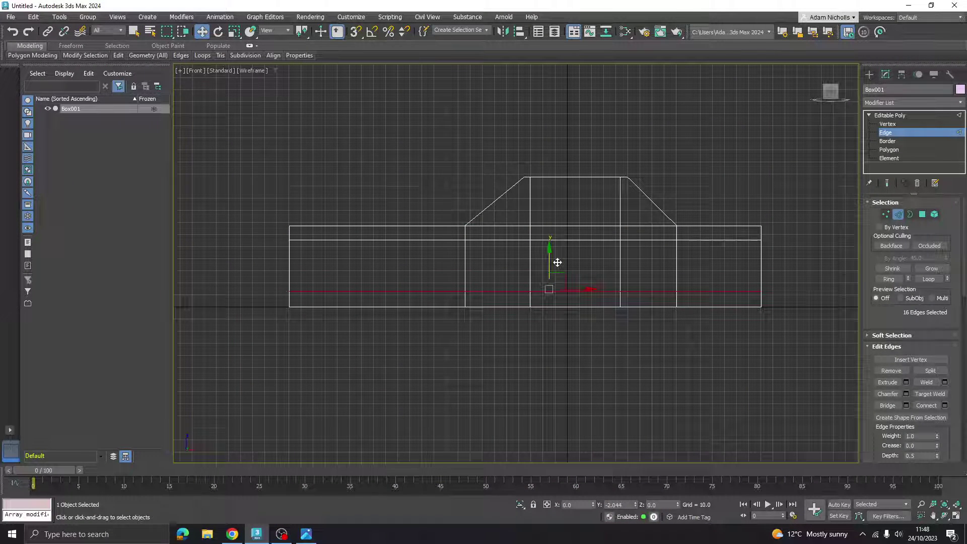
{"action": "left_click", "coordinate": [645, 345]}
{"action": "scroll", "coordinate": [464, 280], "scroll_direction": "up", "scroll_amount": 3}
{"action": "scroll", "coordinate": [501, 279], "scroll_direction": "down", "scroll_amount": 2}
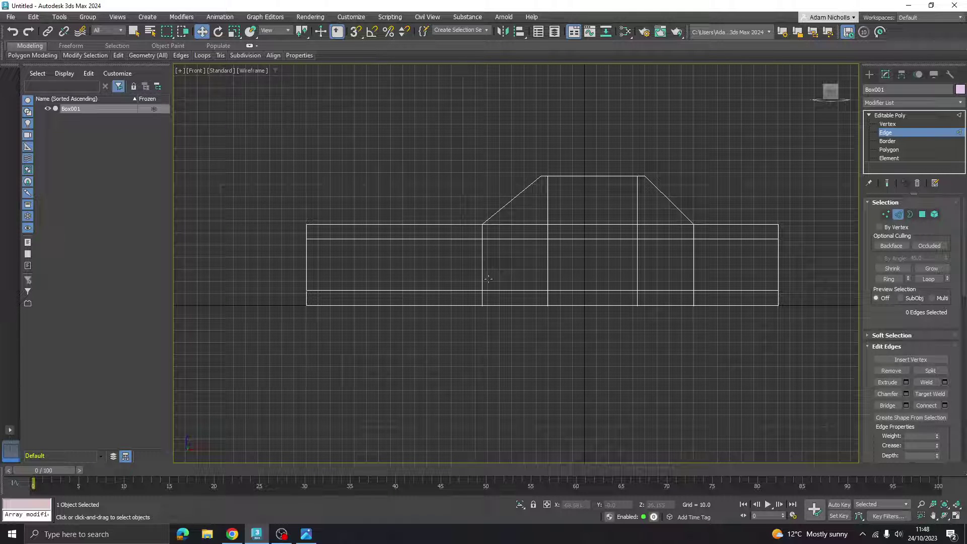
{"action": "middle_click_drag", "start_coordinate": [483, 287], "coordinate": [474, 289]}
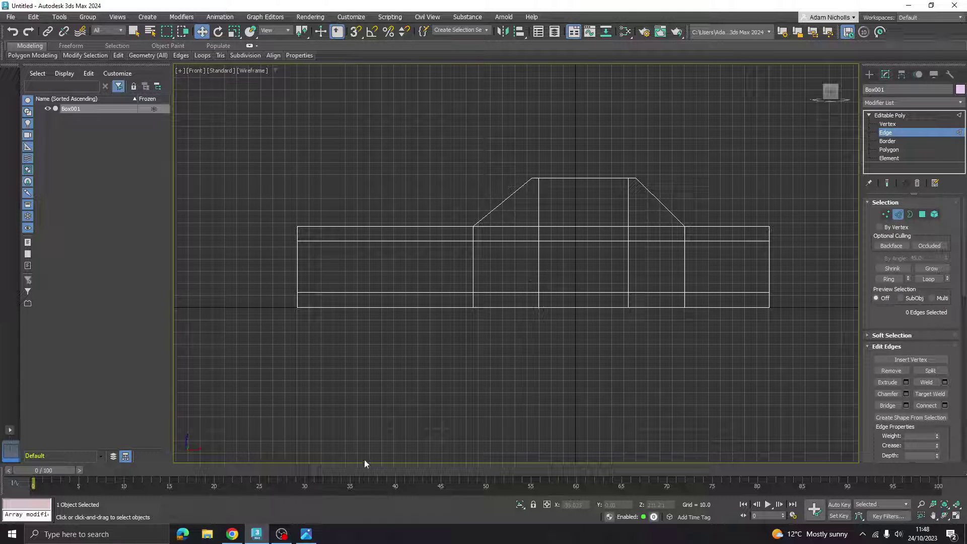
{"action": "left_click", "coordinate": [307, 534]}
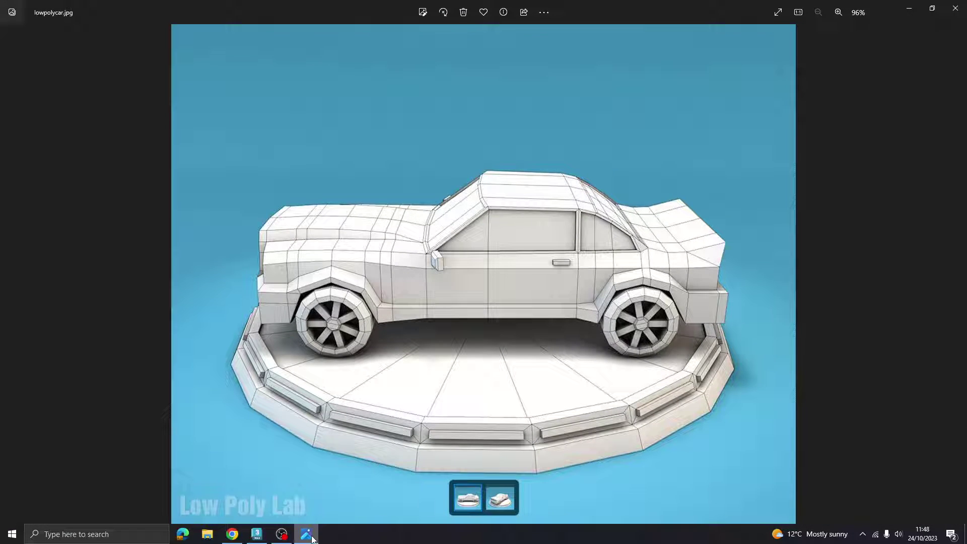
{"action": "left_click", "coordinate": [310, 537]}
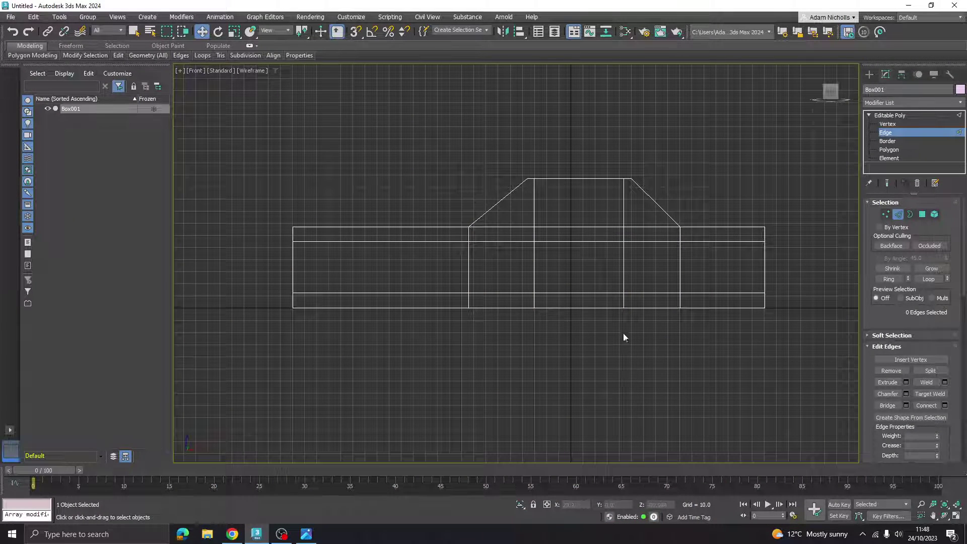
{"action": "key", "text": "alt+w"}
{"action": "middle_click_drag", "start_coordinate": [705, 352], "coordinate": [681, 350]}
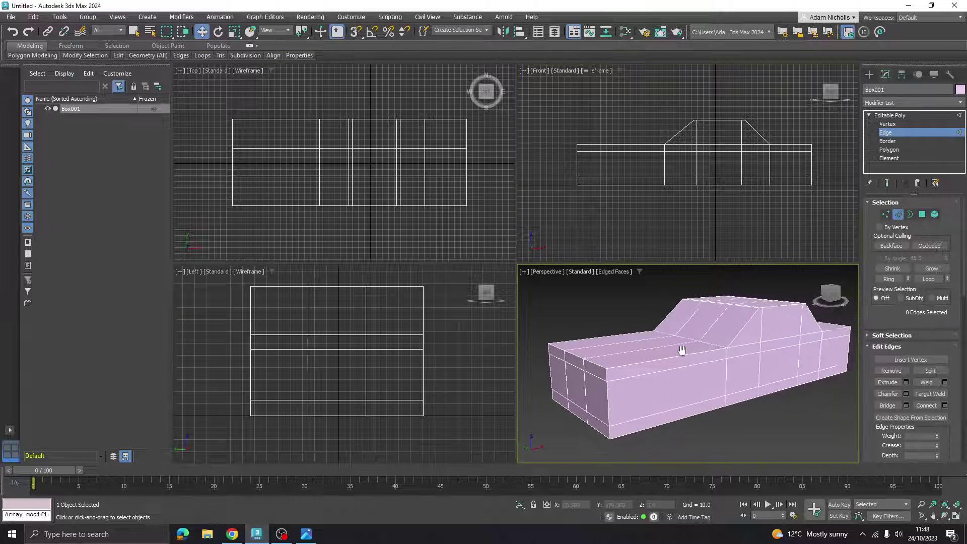
At Vertex level, slide the four roof vertices inward in the Left view to slope the cabin side
{"action": "scroll", "coordinate": [682, 350], "scroll_direction": "down", "scroll_amount": 2}
{"action": "middle_click_drag", "start_coordinate": [421, 349], "coordinate": [429, 357]}
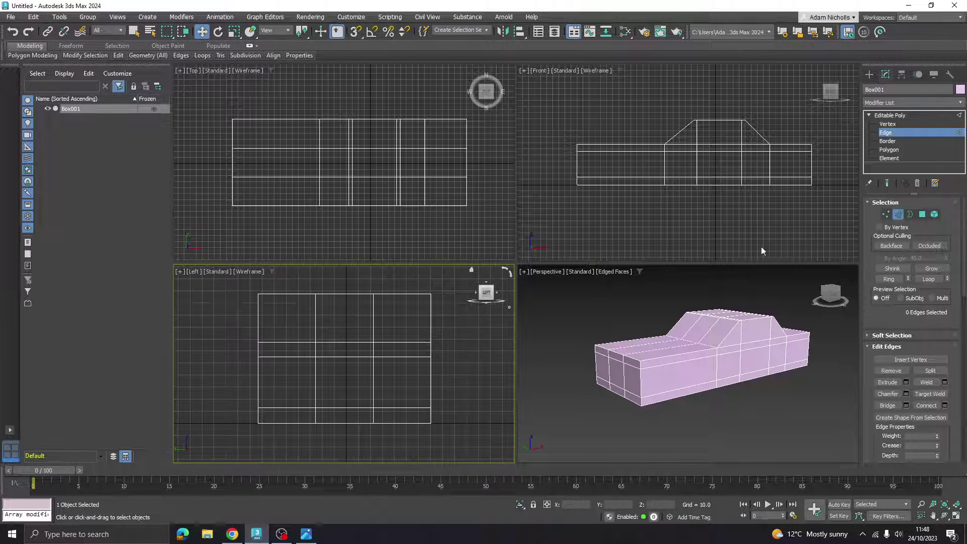
{"action": "left_click", "coordinate": [891, 125]}
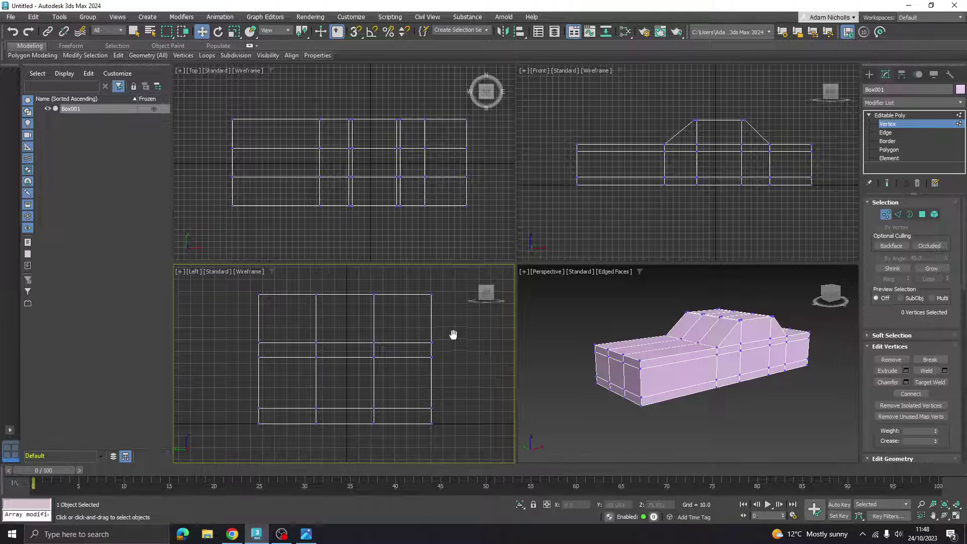
{"action": "middle_click_drag", "start_coordinate": [442, 301], "coordinate": [441, 309]}
{"action": "left_click_drag", "start_coordinate": [443, 297], "coordinate": [413, 323]}
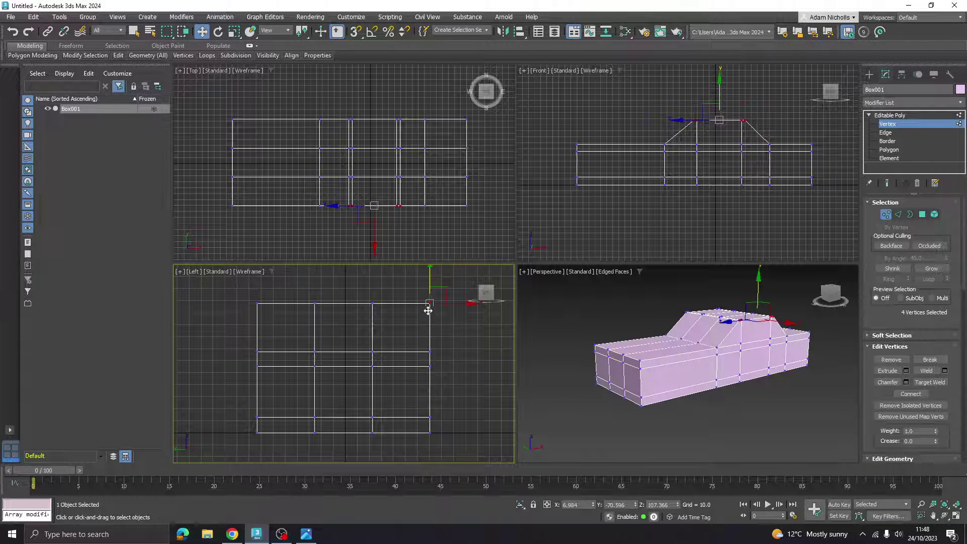
{"action": "left_click_drag", "start_coordinate": [458, 302], "coordinate": [450, 302]}
{"action": "left_click", "coordinate": [419, 327]}
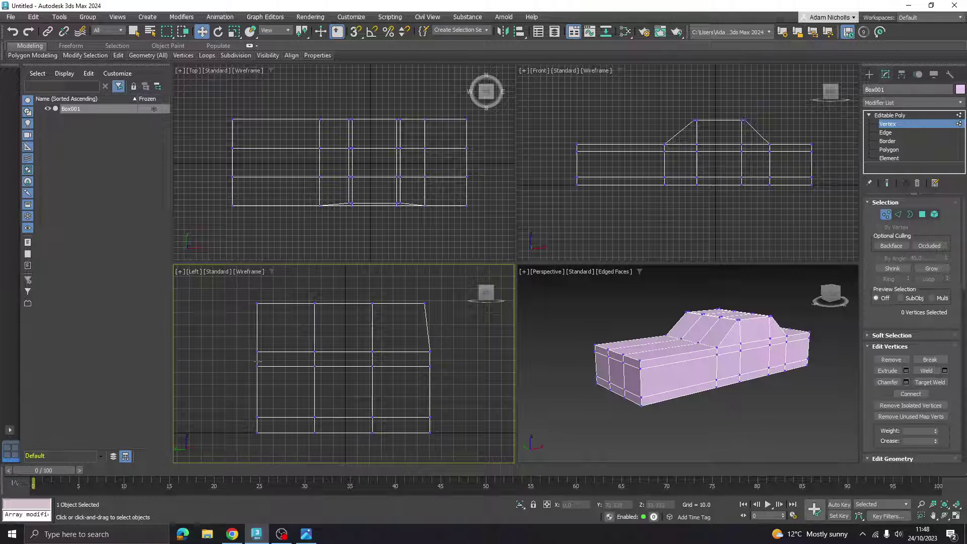
Bring up the front three-quarter reference photo lowpolycar2.jpg
{"action": "middle_click_drag", "start_coordinate": [384, 362], "coordinate": [379, 354]}
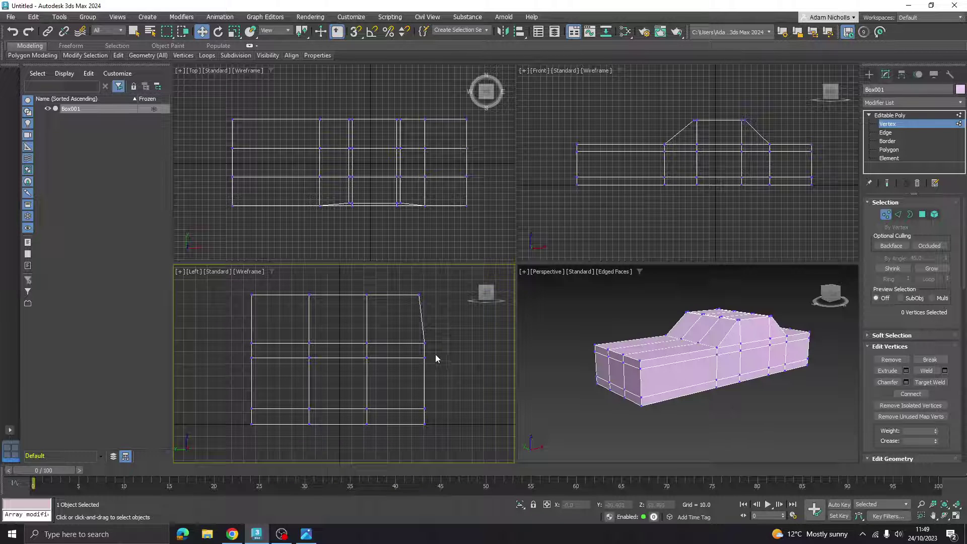
{"action": "left_click", "coordinate": [306, 533]}
{"action": "left_click", "coordinate": [499, 499]}
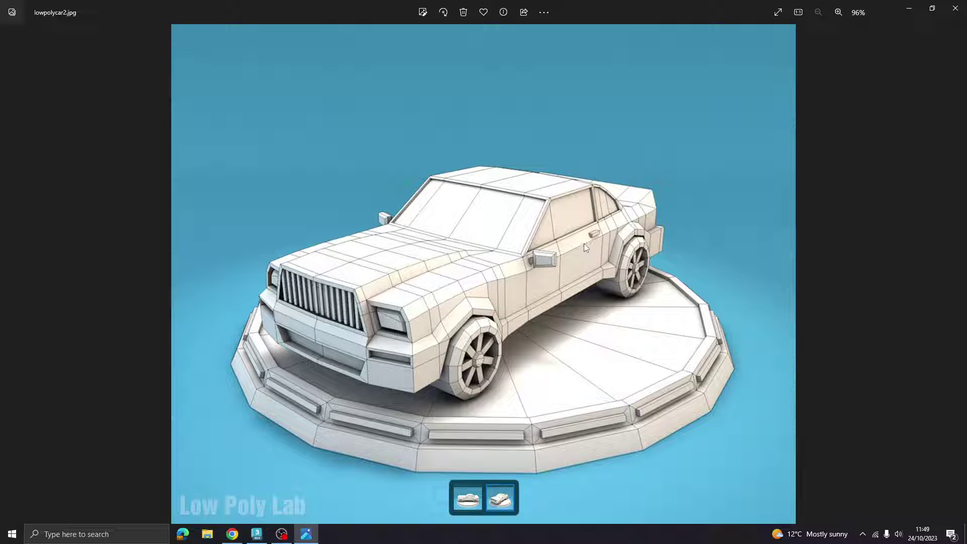
Push the lower body's outer-side vertex column outward along X in the Left view
{"action": "left_click", "coordinate": [306, 534]}
{"action": "left_click_drag", "start_coordinate": [442, 357], "coordinate": [414, 436]}
{"action": "scroll", "coordinate": [449, 403], "scroll_direction": "up", "scroll_amount": 2}
{"action": "left_click_drag", "start_coordinate": [452, 394], "coordinate": [461, 393]}
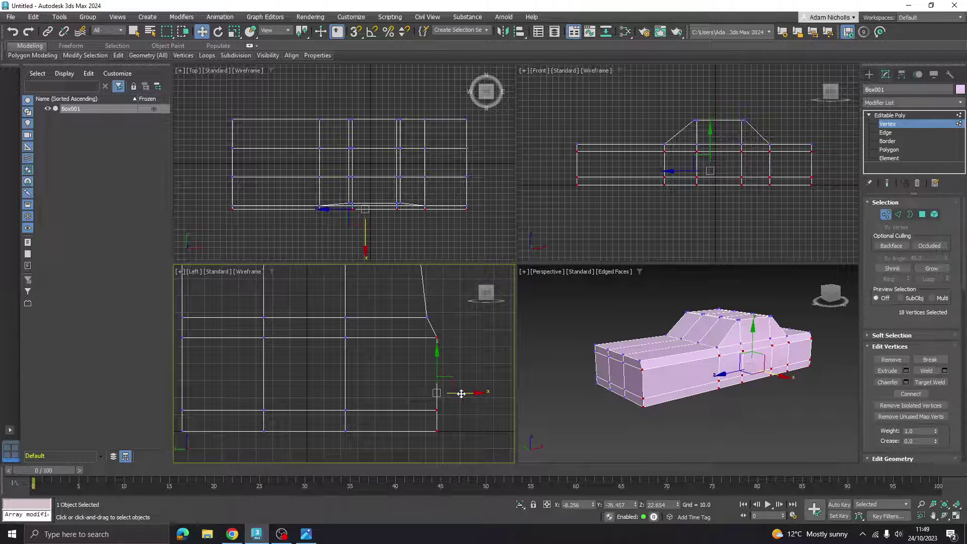
{"action": "left_click", "coordinate": [454, 424]}
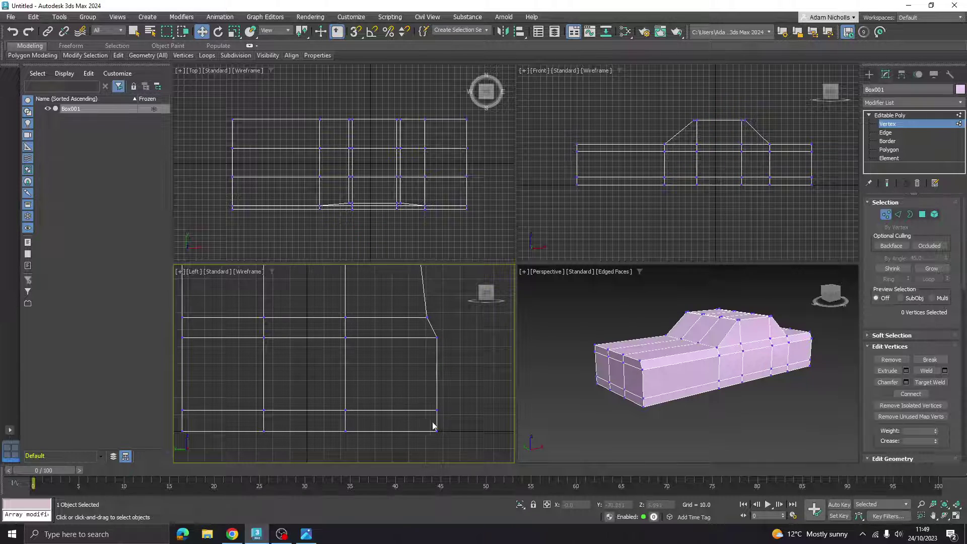
Orbit the Perspective view to a three-quarter angle and compare it with lowpolycar.jpg
{"action": "scroll", "coordinate": [428, 386], "scroll_direction": "down", "scroll_amount": 2}
{"action": "scroll", "coordinate": [439, 392], "scroll_direction": "down", "scroll_amount": 2}
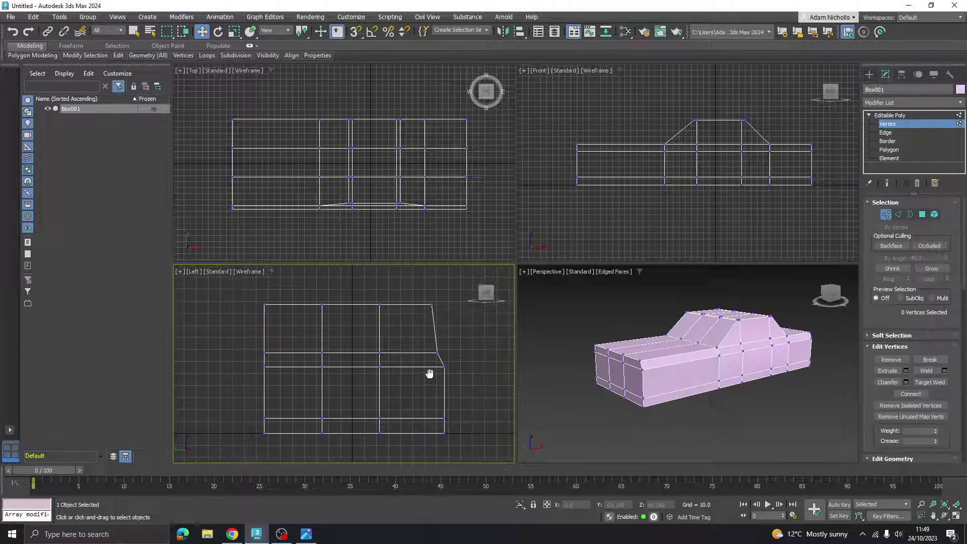
{"action": "middle_click_drag", "start_coordinate": [680, 397], "coordinate": [715, 382], "text": "alt"}
{"action": "middle_click_drag", "start_coordinate": [773, 395], "coordinate": [735, 360], "text": "alt"}
{"action": "scroll", "coordinate": [752, 392], "scroll_direction": "up", "scroll_amount": 3}
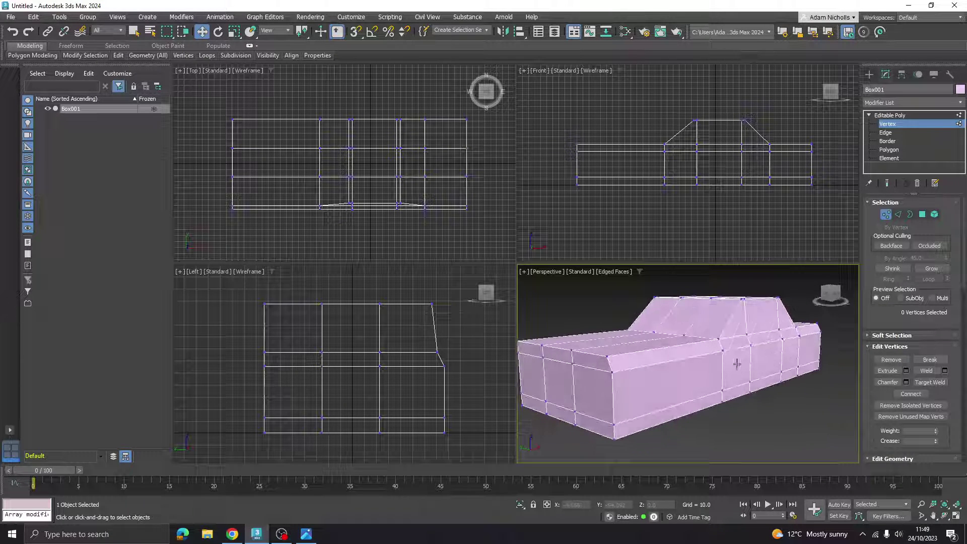
{"action": "scroll", "coordinate": [713, 116], "scroll_direction": "up", "scroll_amount": 2}
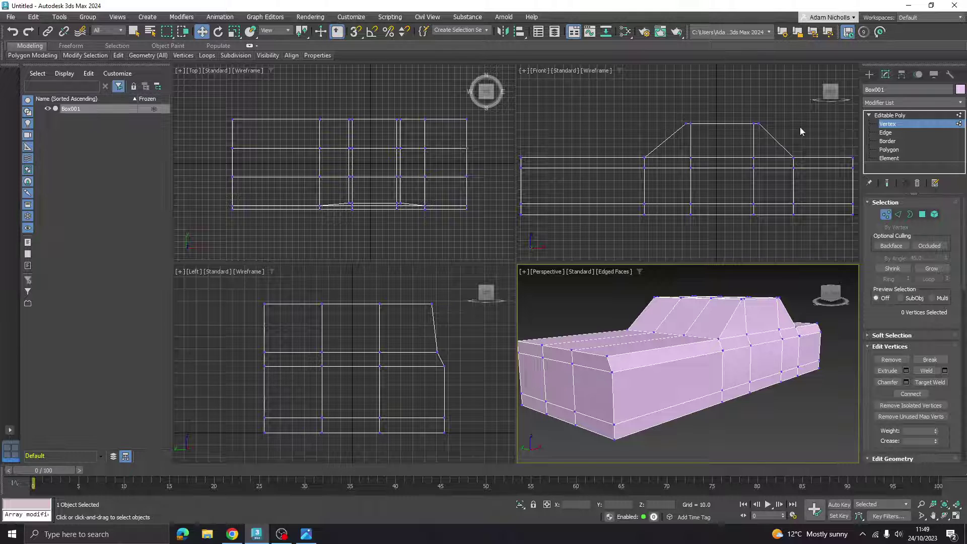
{"action": "scroll", "coordinate": [704, 126], "scroll_direction": "up", "scroll_amount": 2}
{"action": "left_click", "coordinate": [308, 530]}
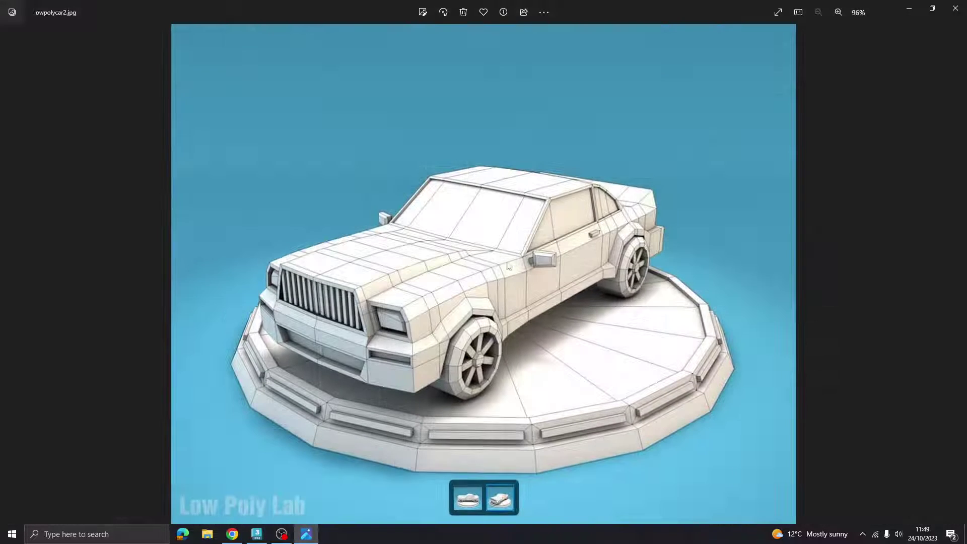
{"action": "left_click", "coordinate": [468, 497]}
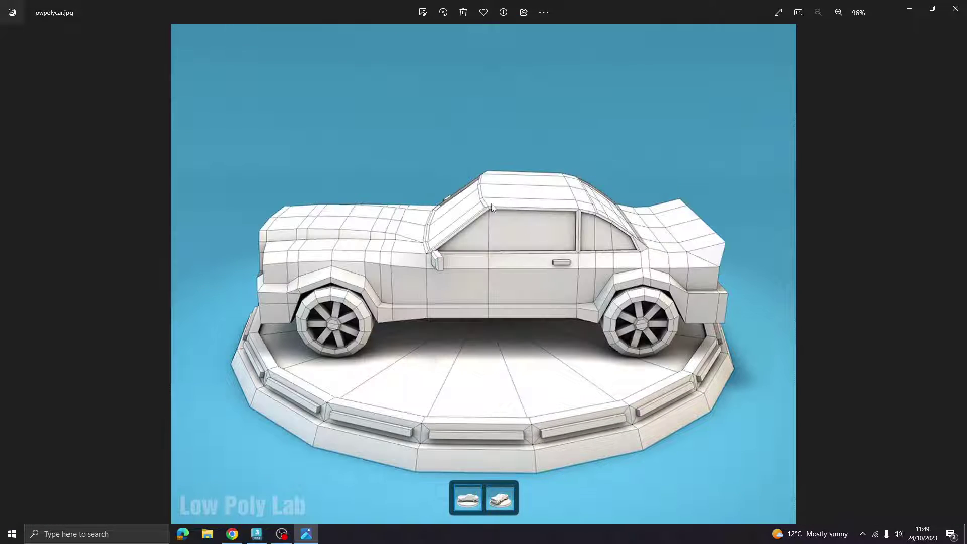
{"action": "left_click", "coordinate": [306, 532]}
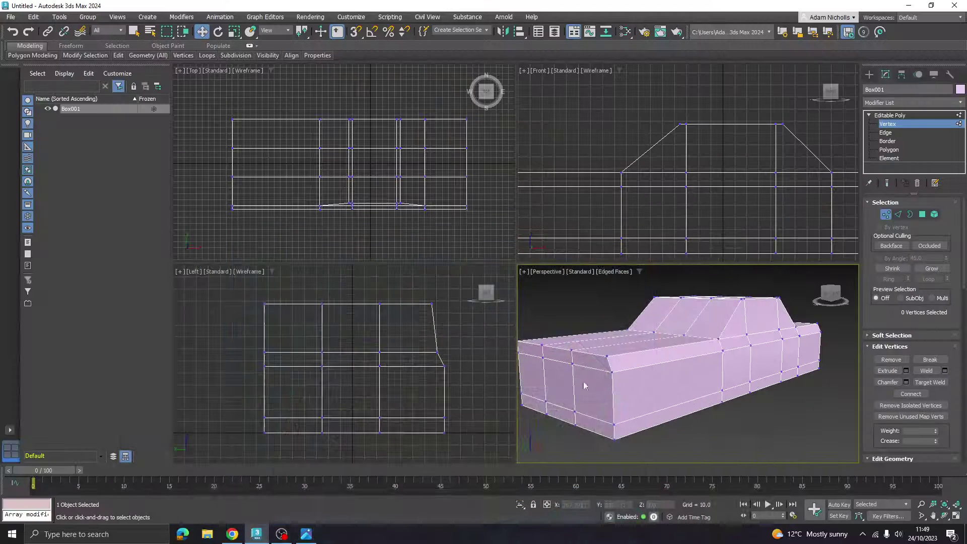
Raise the eight top roof vertices slightly, then lower the roof's right end
{"action": "left_click_drag", "start_coordinate": [635, 115], "coordinate": [674, 148]}
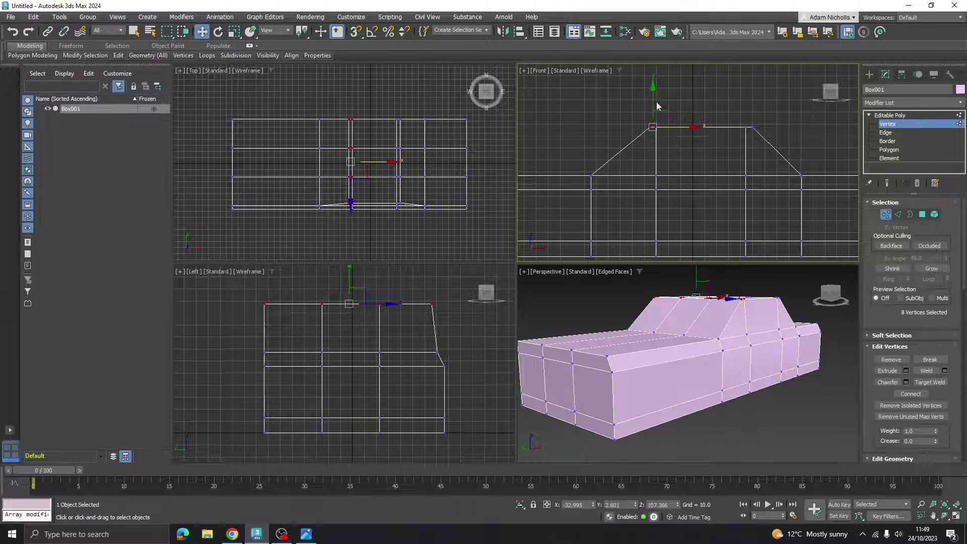
{"action": "left_click_drag", "start_coordinate": [656, 103], "coordinate": [660, 95]}
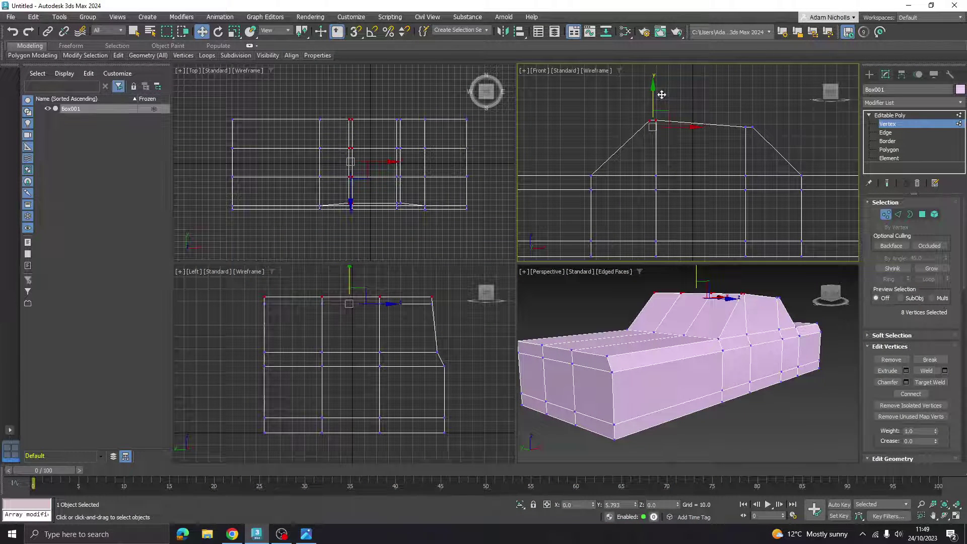
{"action": "scroll", "coordinate": [748, 125], "scroll_direction": "up", "scroll_amount": 2}
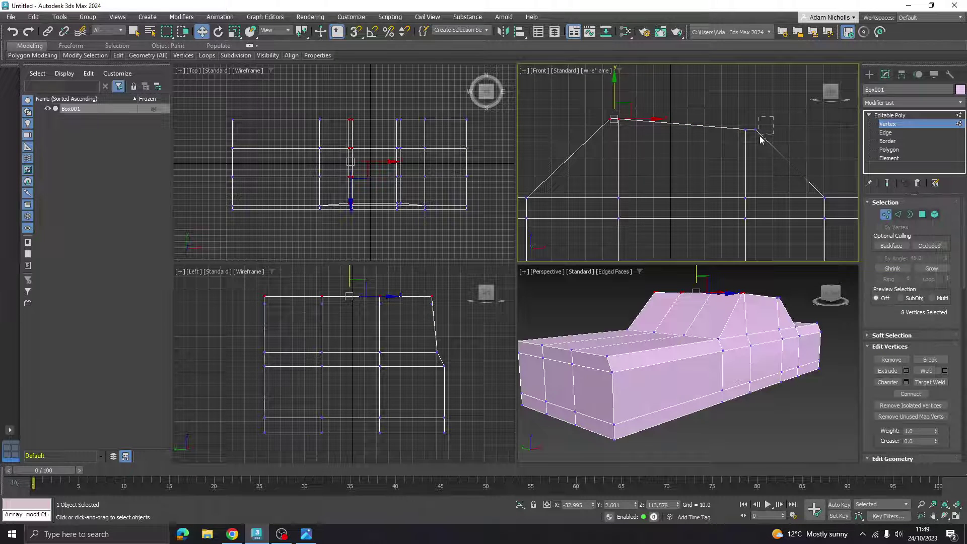
{"action": "left_click_drag", "start_coordinate": [761, 140], "coordinate": [754, 143]}
{"action": "left_click_drag", "start_coordinate": [758, 99], "coordinate": [759, 105]}
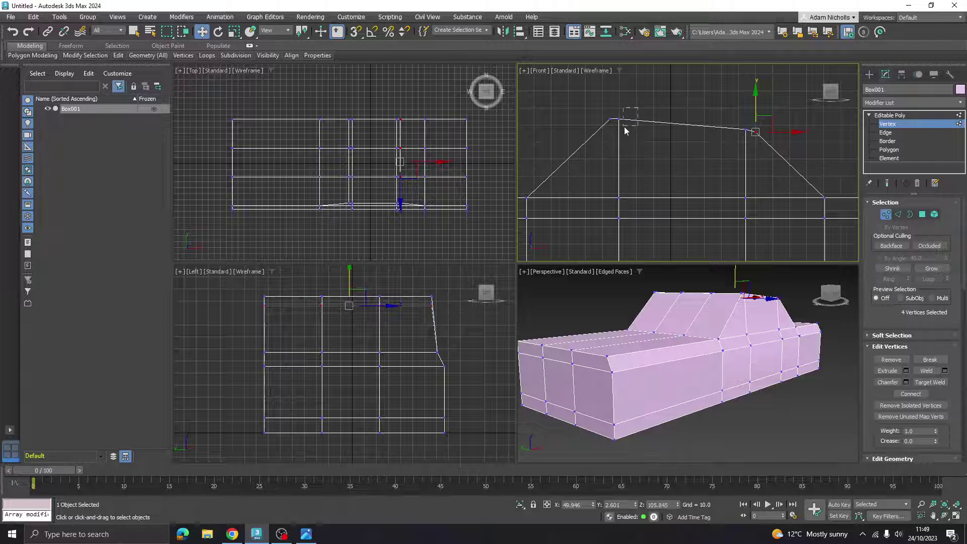
{"action": "left_click", "coordinate": [632, 142]}
Select the roof-corner vertices, clear the selection, and maximize the Perspective viewport
{"action": "scroll", "coordinate": [728, 329], "scroll_direction": "down", "scroll_amount": 5}
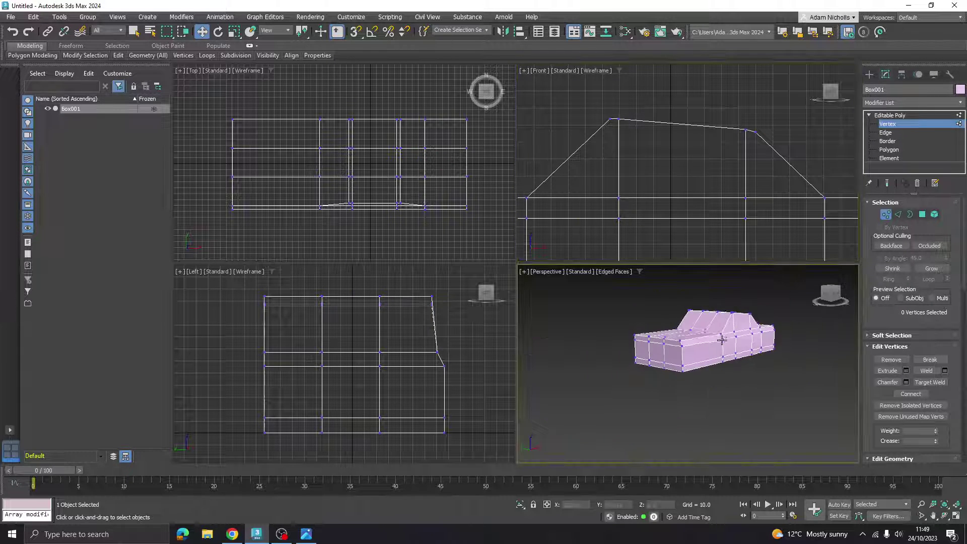
{"action": "middle_click_drag", "start_coordinate": [654, 168], "coordinate": [673, 172]}
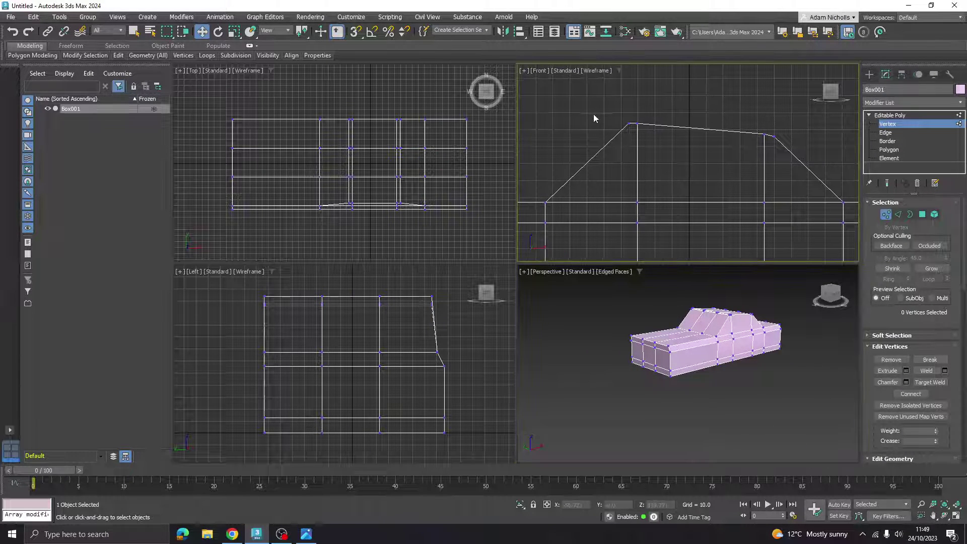
{"action": "left_click_drag", "start_coordinate": [594, 112], "coordinate": [642, 134]}
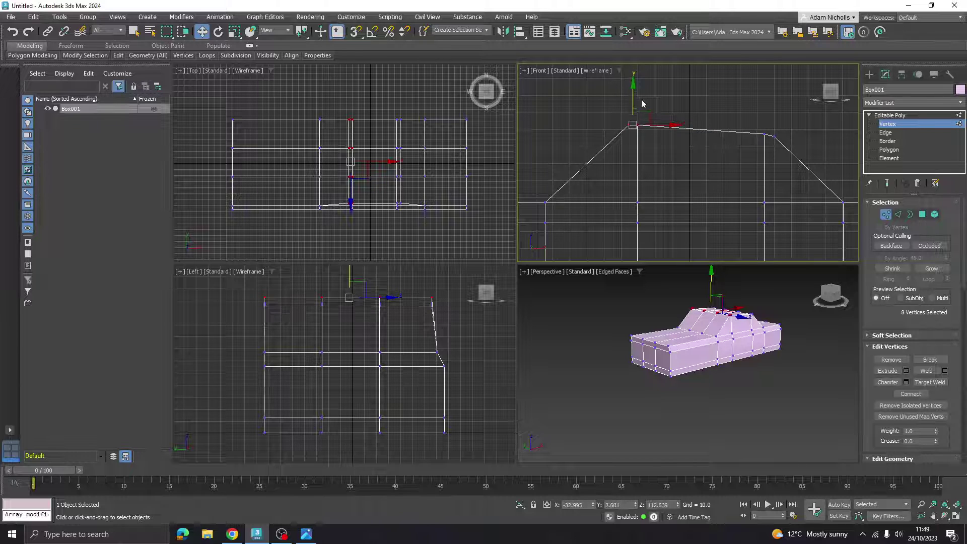
{"action": "left_click", "coordinate": [782, 375]}
{"action": "left_click", "coordinate": [958, 518]}
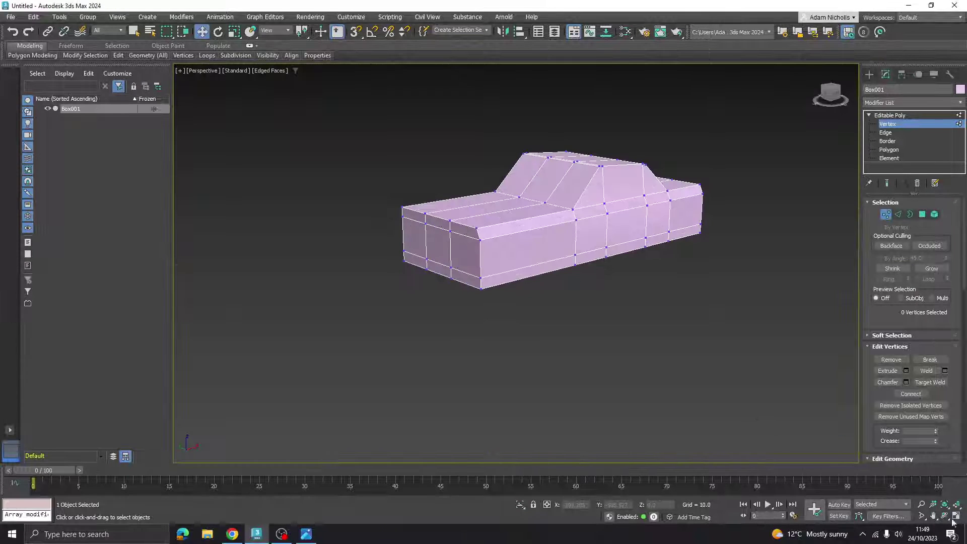
Orbit around the car from side to front to three-quarter view, then restore four viewports
{"action": "middle_click_drag", "start_coordinate": [626, 225], "coordinate": [686, 216], "text": "alt"}
{"action": "scroll", "coordinate": [650, 224], "scroll_direction": "up", "scroll_amount": 3}
{"action": "scroll", "coordinate": [640, 209], "scroll_direction": "down", "scroll_amount": 1}
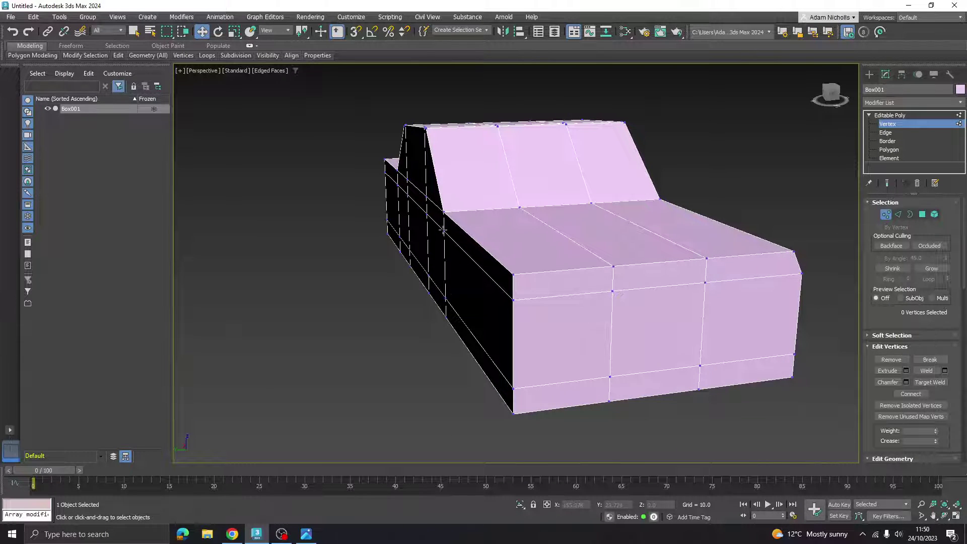
{"action": "middle_click_drag", "start_coordinate": [477, 273], "coordinate": [659, 205], "text": "alt"}
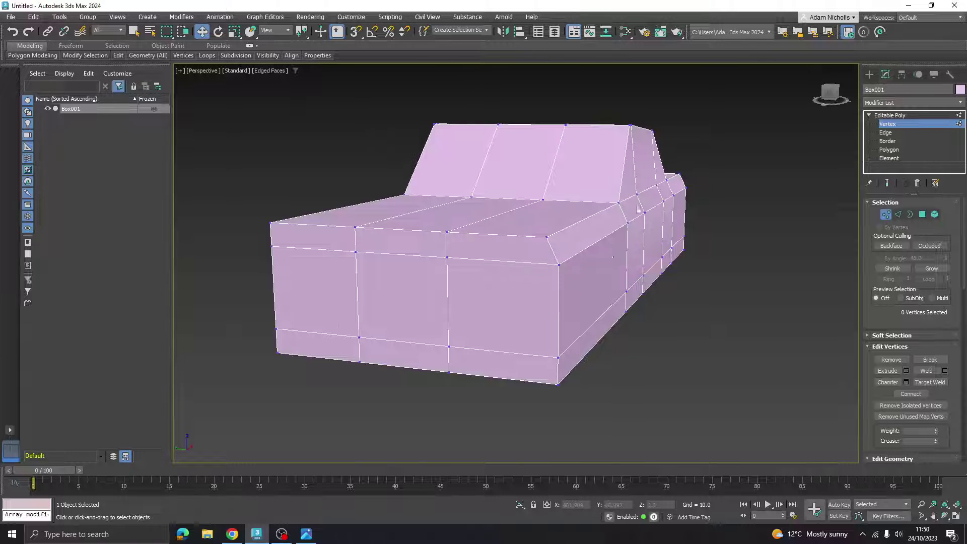
{"action": "middle_click_drag", "start_coordinate": [641, 296], "coordinate": [634, 264], "text": "alt"}
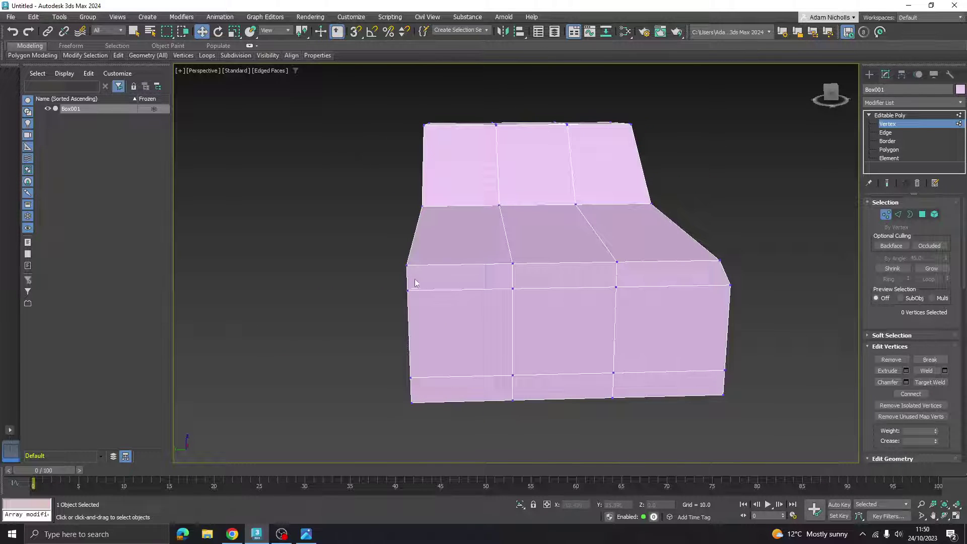
{"action": "middle_click_drag", "start_coordinate": [523, 302], "coordinate": [504, 290], "text": "alt"}
{"action": "left_click", "coordinate": [956, 516]}
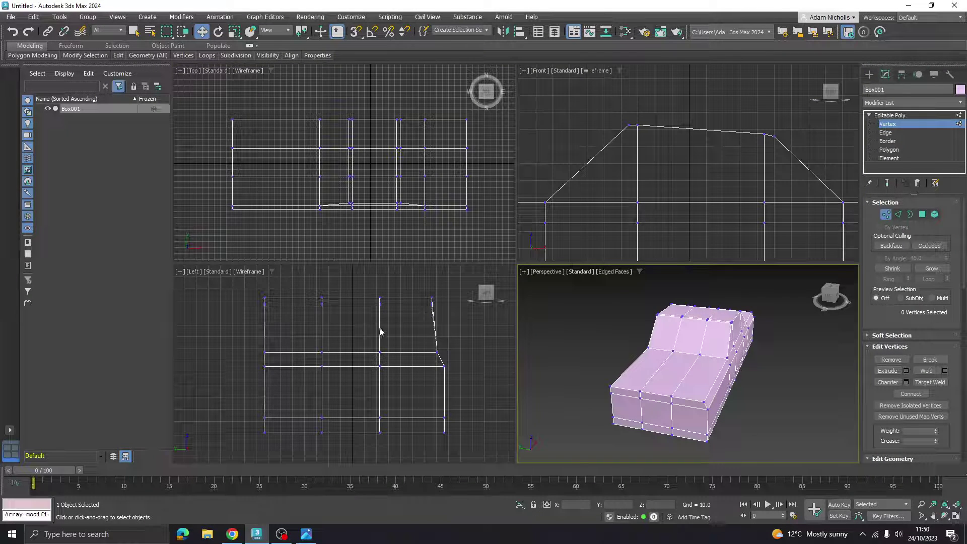
{"action": "middle_click_drag", "start_coordinate": [402, 336], "coordinate": [397, 337]}
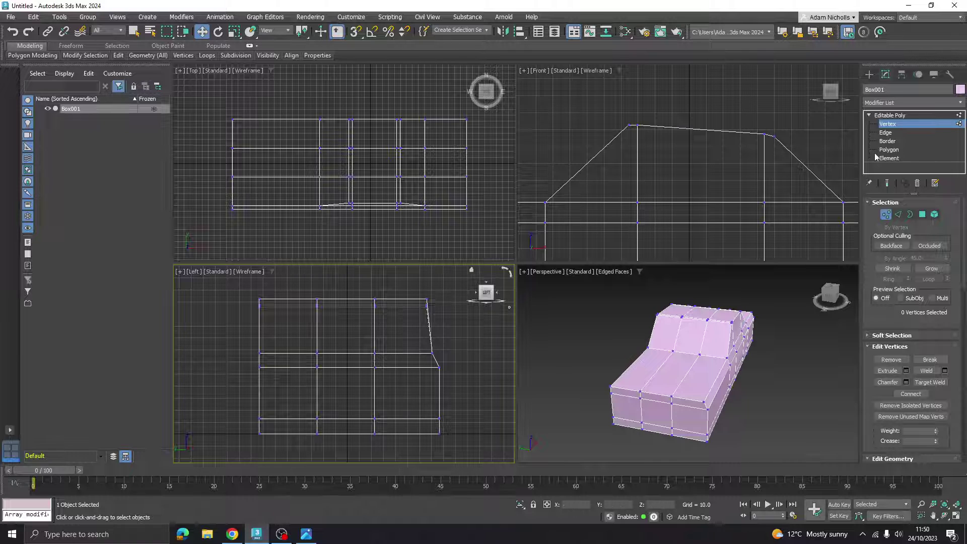
Select the 18 middle-column edges in the Left view and Connect them into a lengthwise centre loop
{"action": "scroll", "coordinate": [600, 187], "scroll_direction": "down", "scroll_amount": 6}
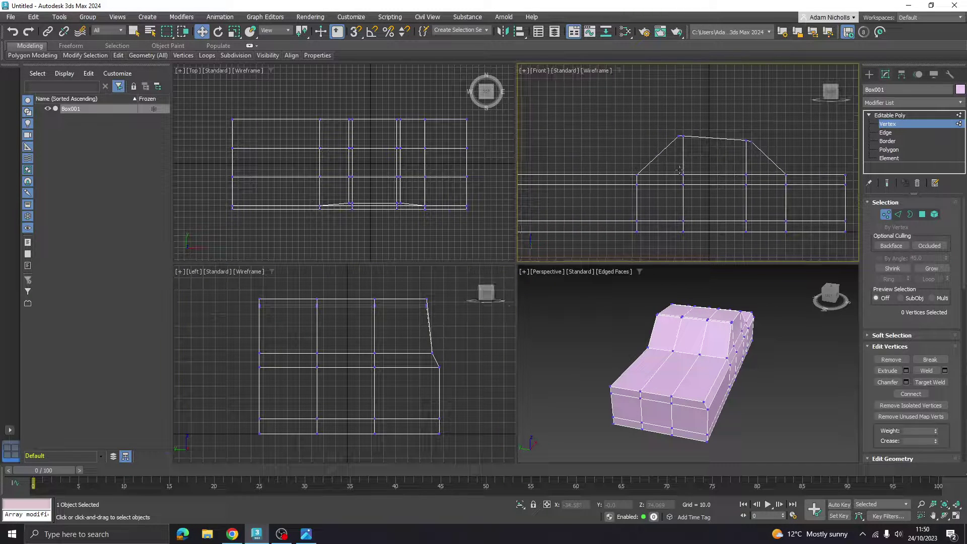
{"action": "middle_click_drag", "start_coordinate": [687, 335], "coordinate": [688, 353], "text": "alt"}
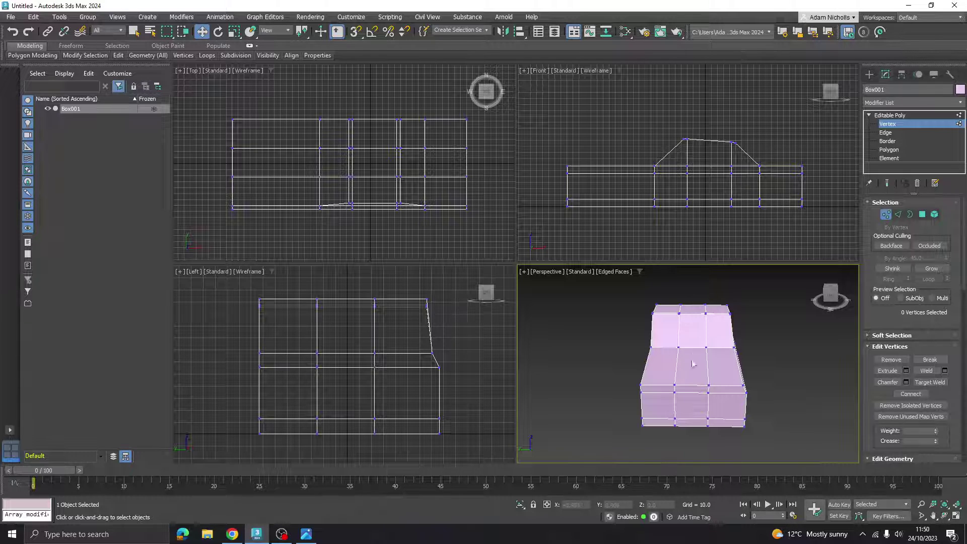
{"action": "left_click", "coordinate": [889, 133]}
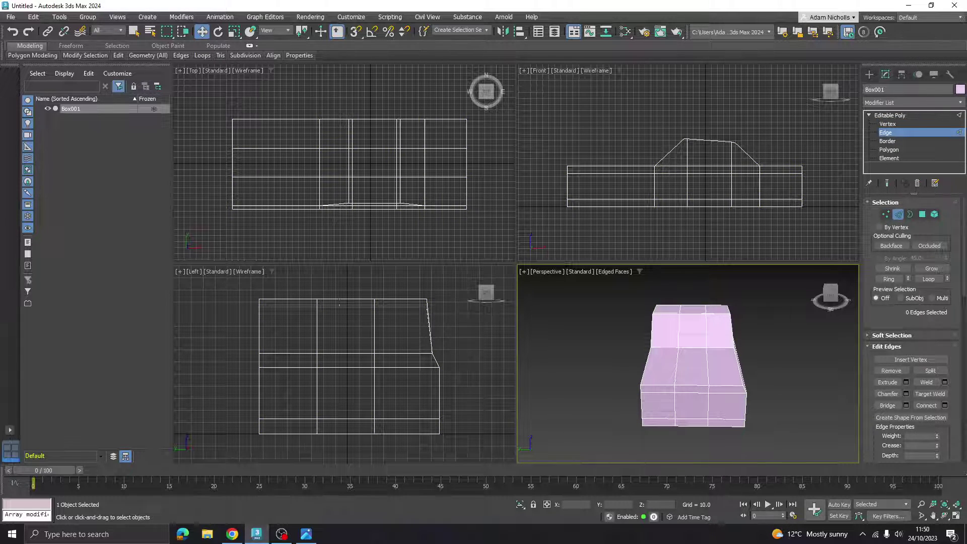
{"action": "left_click_drag", "start_coordinate": [340, 287], "coordinate": [352, 452]}
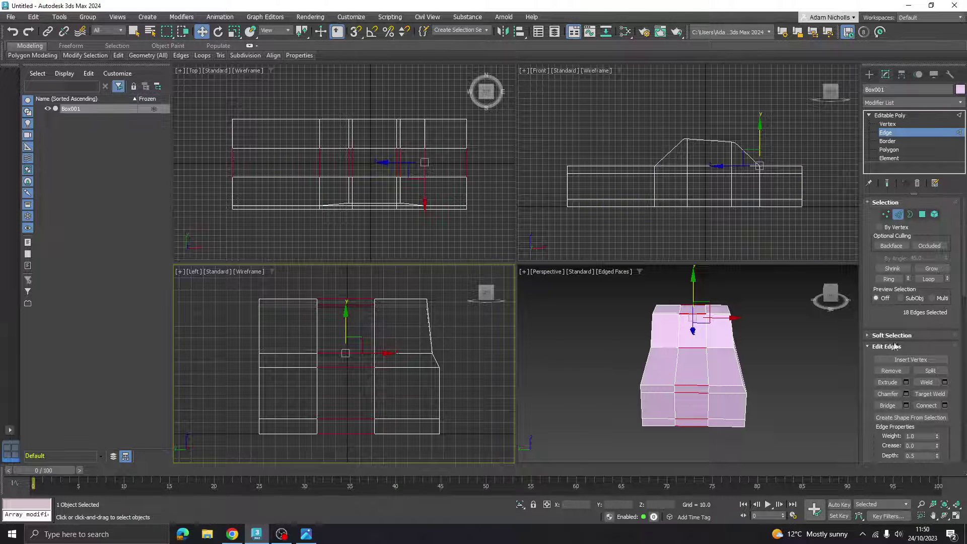
{"action": "left_click", "coordinate": [936, 407]}
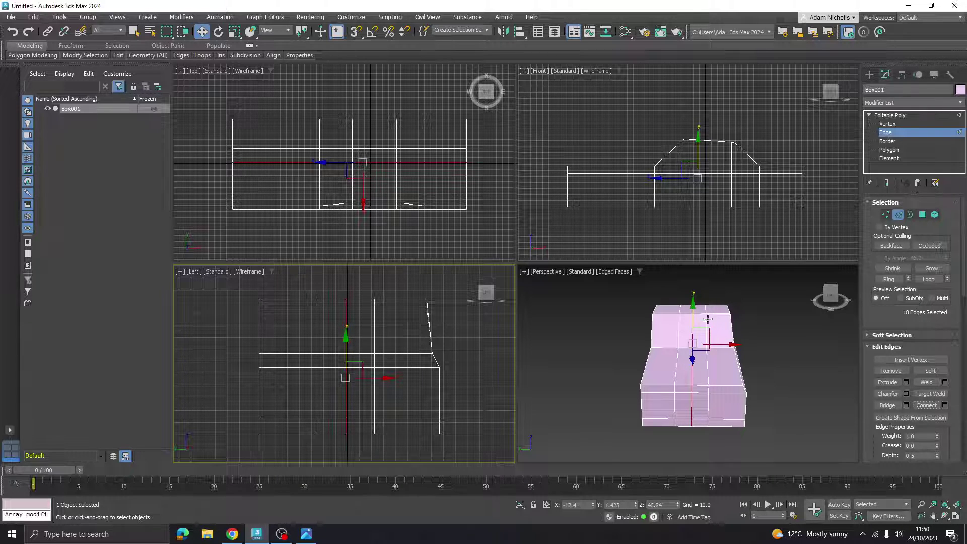
{"action": "left_click", "coordinate": [889, 150]}
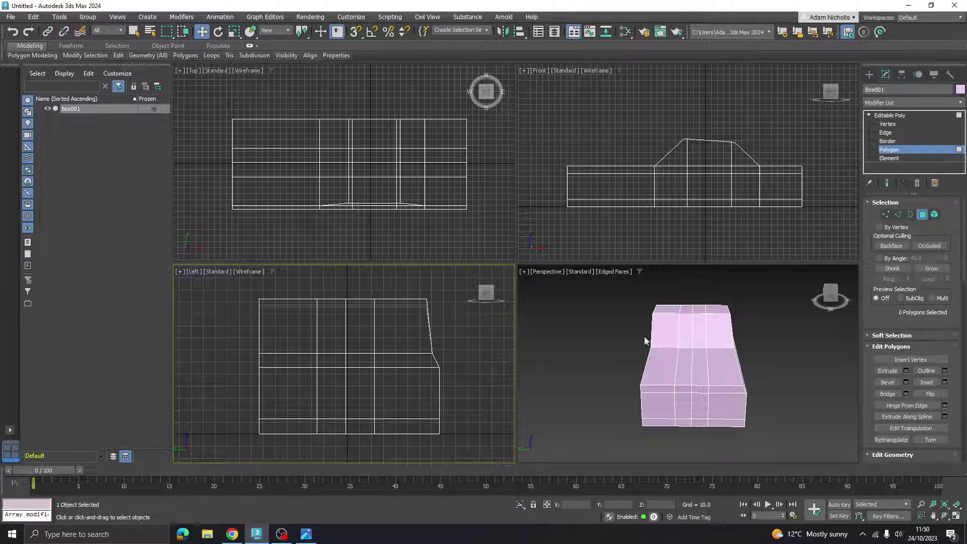
Select and delete the left-half polygons of the car body, then open the Modifier List
{"action": "left_click_drag", "start_coordinate": [216, 287], "coordinate": [335, 455]}
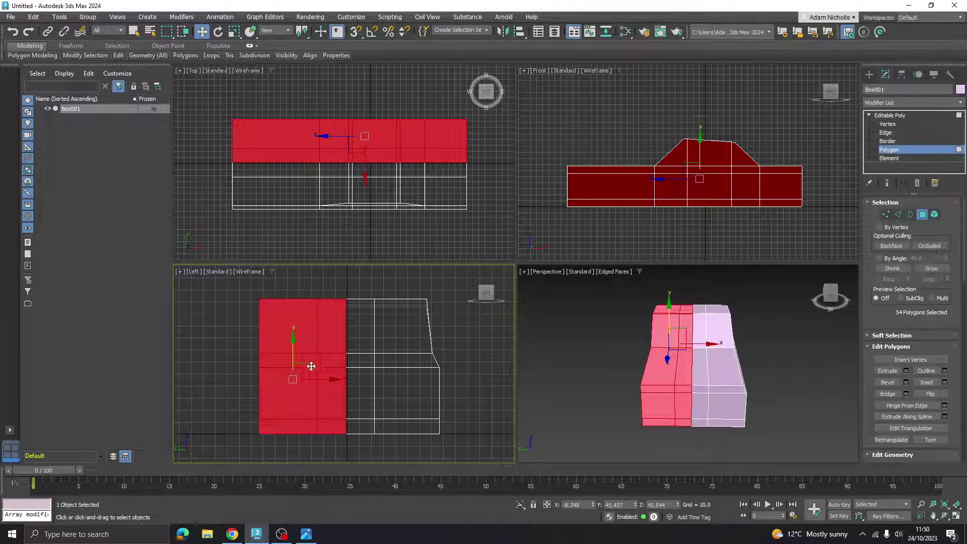
{"action": "middle_click_drag", "start_coordinate": [692, 383], "coordinate": [694, 389]}
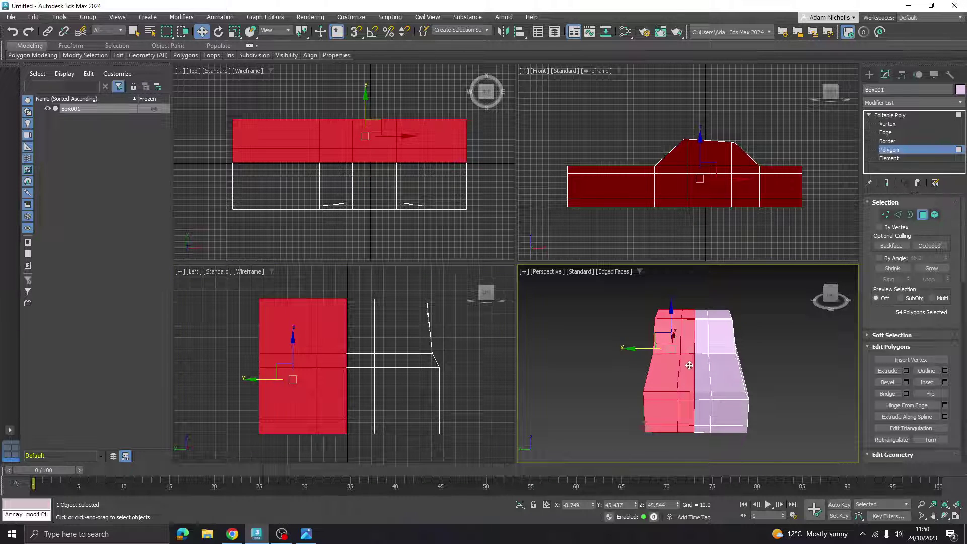
{"action": "middle_click_drag", "start_coordinate": [632, 370], "coordinate": [627, 370]}
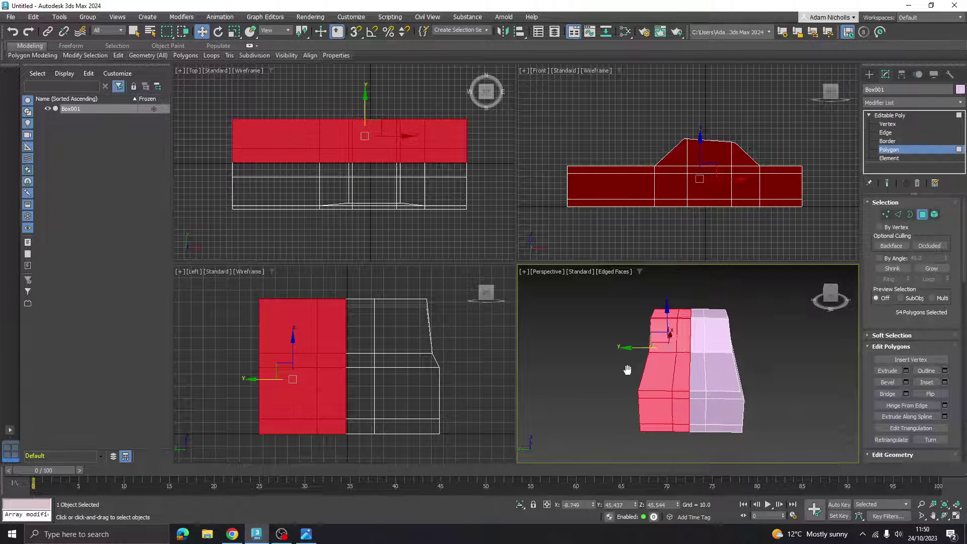
{"action": "key", "text": "Delete"}
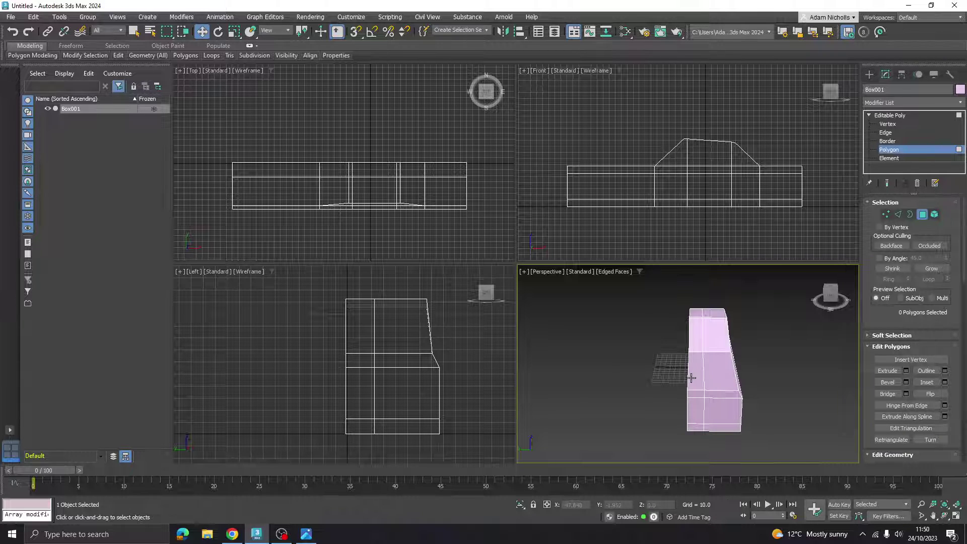
{"action": "middle_click_drag", "start_coordinate": [690, 378], "coordinate": [716, 357], "text": "alt"}
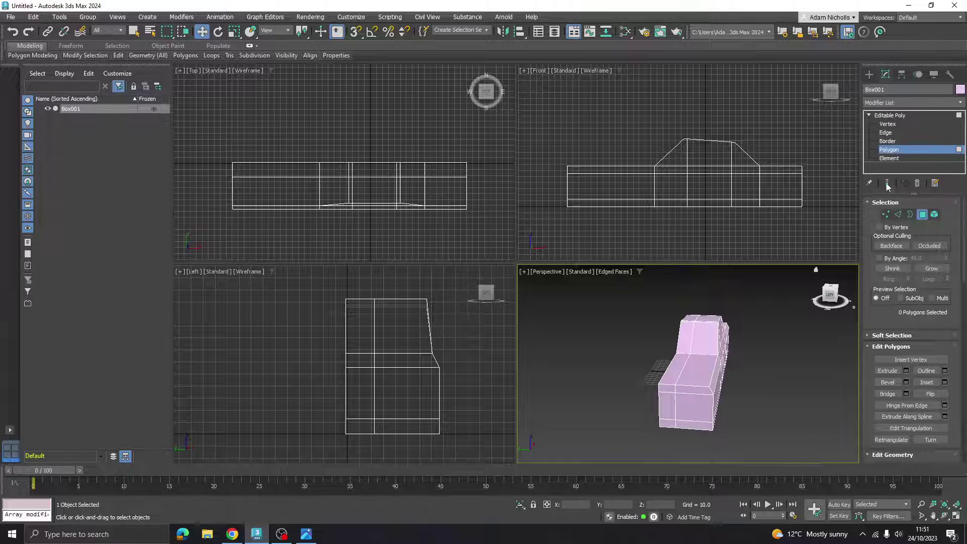
{"action": "left_click", "coordinate": [696, 378]}
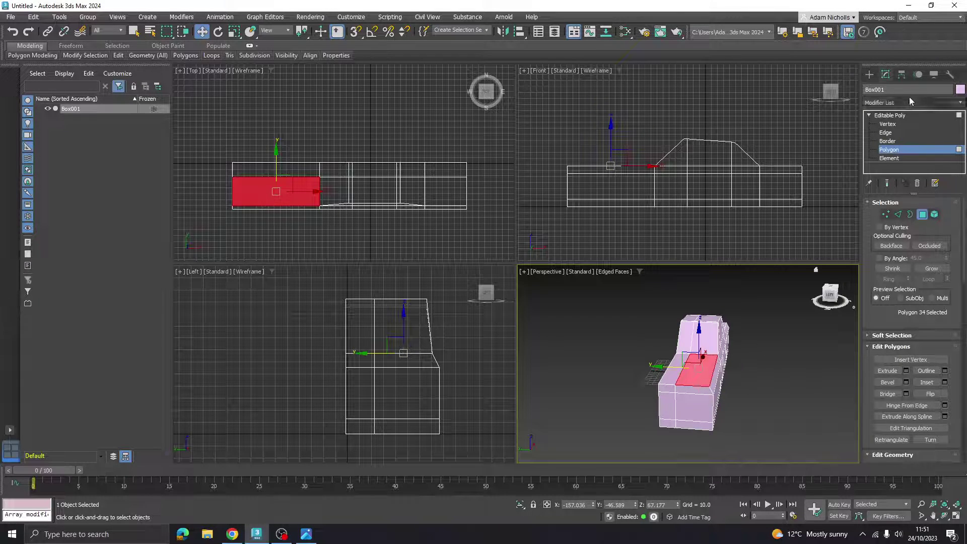
{"action": "left_click", "coordinate": [896, 102]}
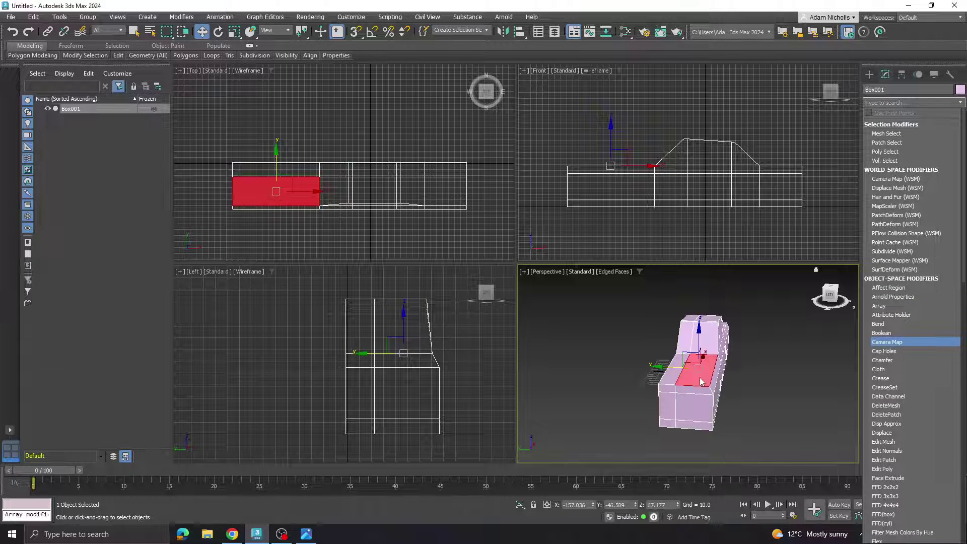
Deselect the polygons and return to the Editable Poly object level of the half car
{"action": "left_click", "coordinate": [764, 371]}
{"action": "left_click", "coordinate": [751, 365]}
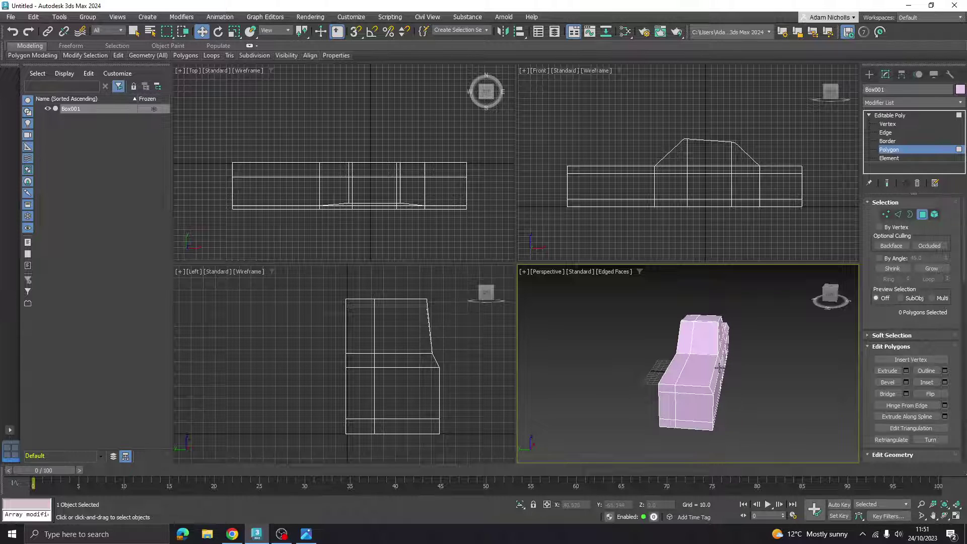
{"action": "left_click", "coordinate": [896, 116]}
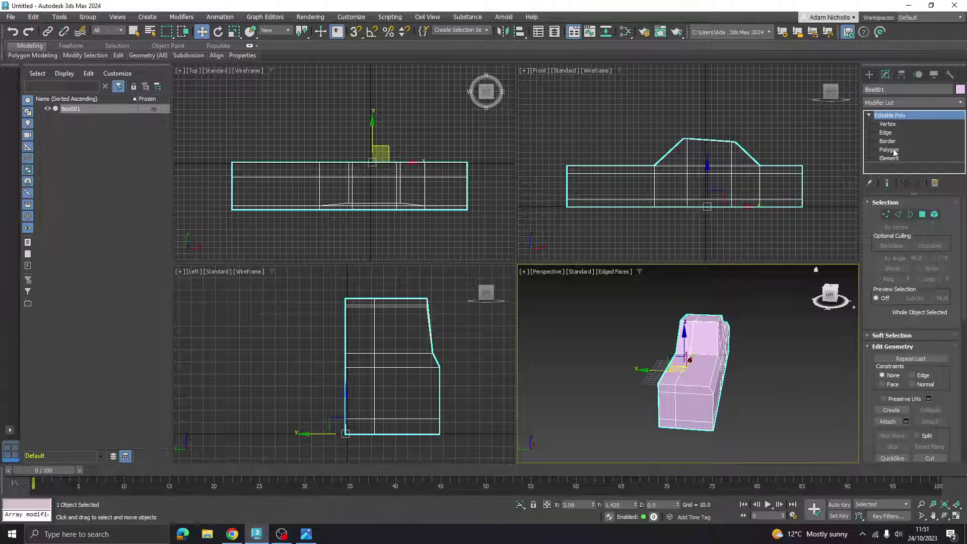
Add a Symmetry modifier to the half car and inspect the mirrored body in a maximized Perspective view
{"action": "left_click", "coordinate": [908, 103]}
{"action": "scroll", "coordinate": [964, 236], "scroll_direction": "down", "scroll_amount": 10}
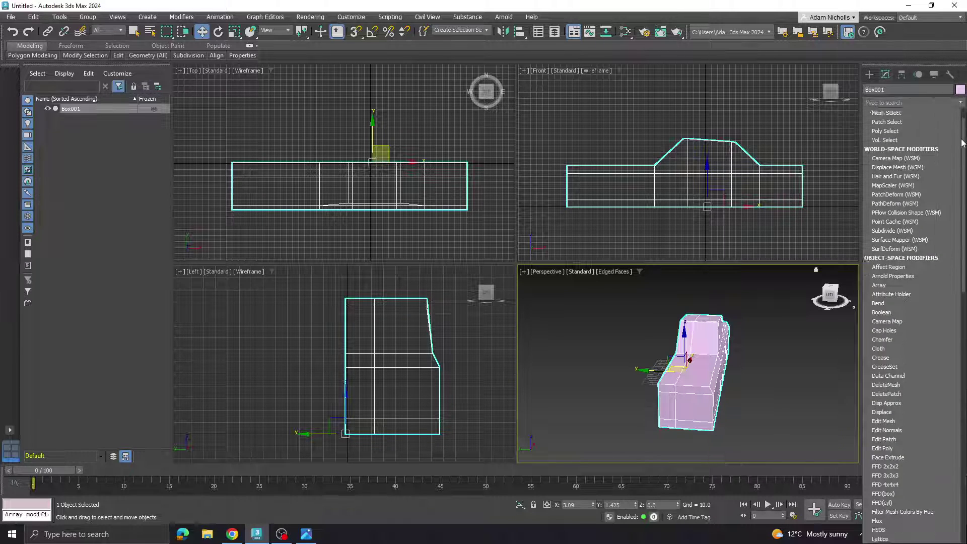
{"action": "scroll", "coordinate": [964, 237], "scroll_direction": "down", "scroll_amount": 10}
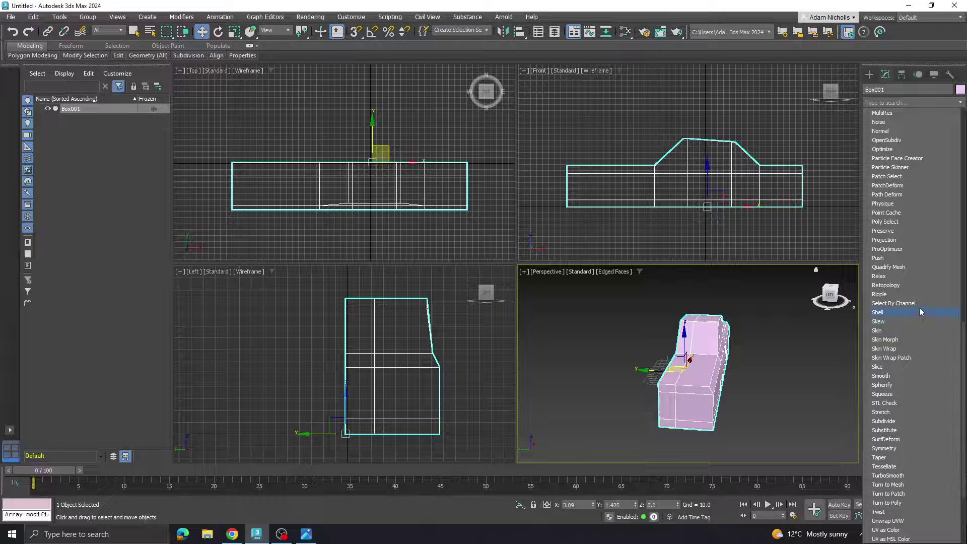
{"action": "scroll", "coordinate": [919, 307], "scroll_direction": "down", "scroll_amount": 3}
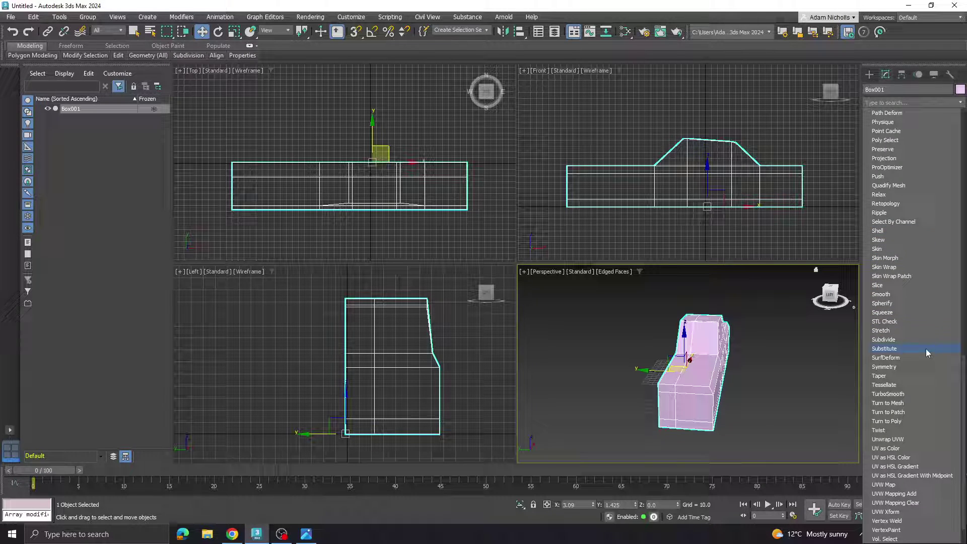
{"action": "left_click", "coordinate": [892, 367]}
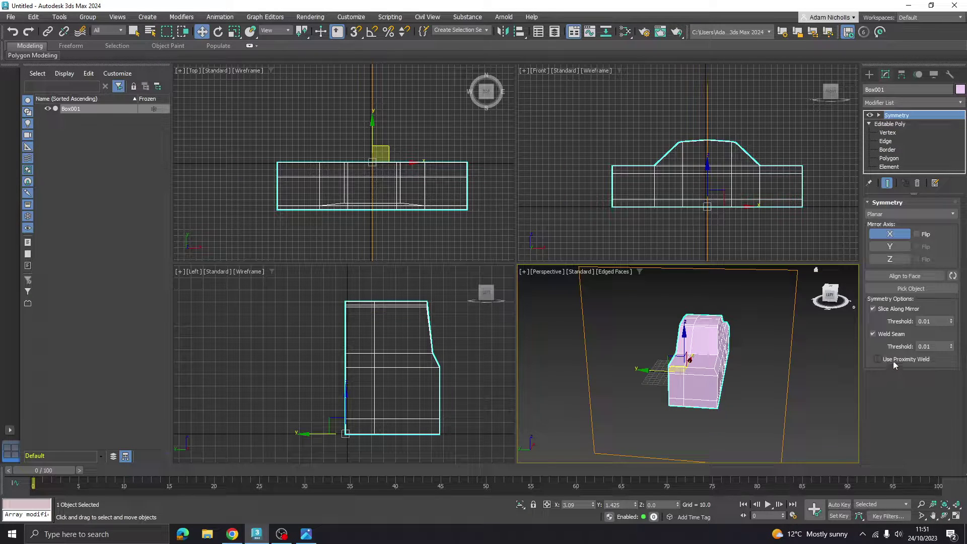
{"action": "middle_click_drag", "start_coordinate": [708, 330], "coordinate": [703, 329], "text": "alt"}
{"action": "left_click", "coordinate": [955, 516]}
{"action": "middle_click_drag", "start_coordinate": [552, 305], "coordinate": [526, 327], "text": "alt"}
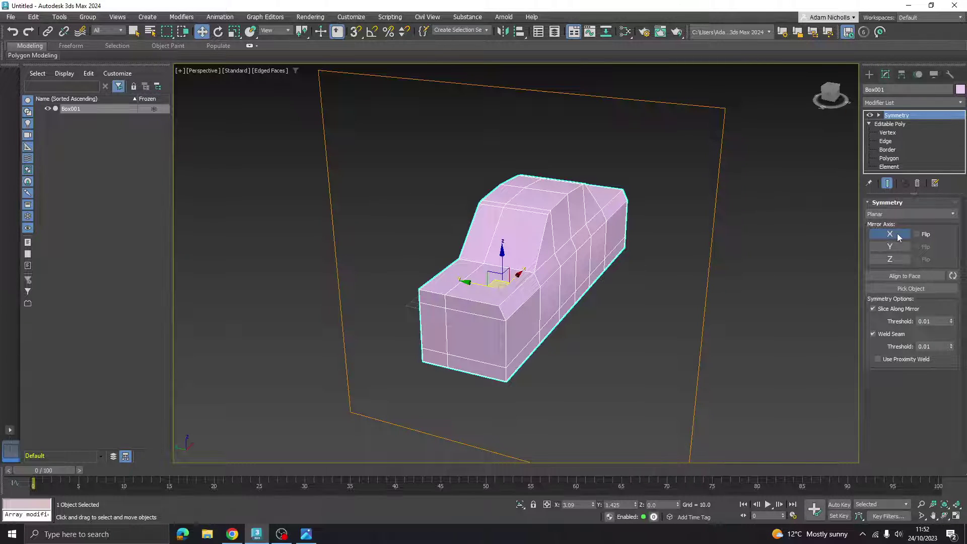
Set the Symmetry mirror axis to Y with Flip enabled so the full-width car appears
{"action": "left_click", "coordinate": [901, 248]}
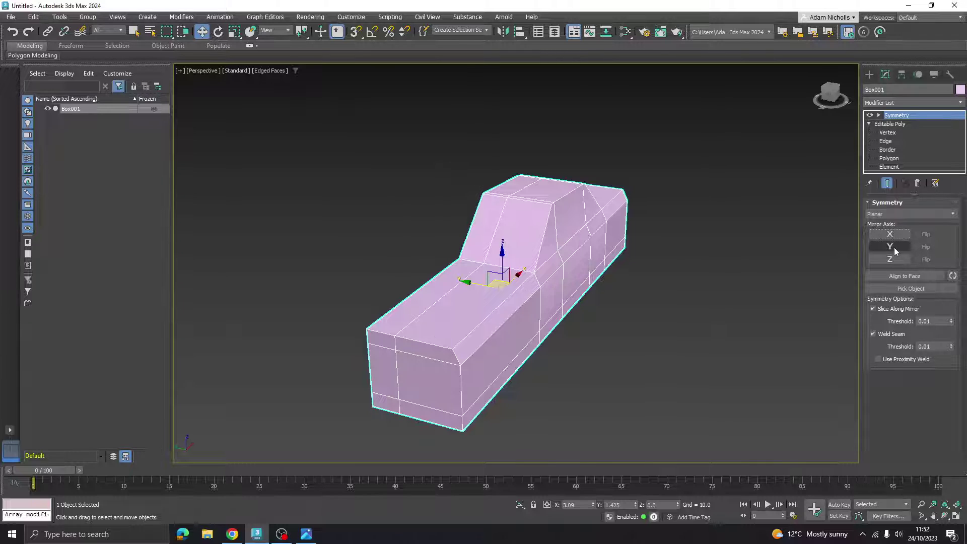
{"action": "left_click", "coordinate": [895, 248]}
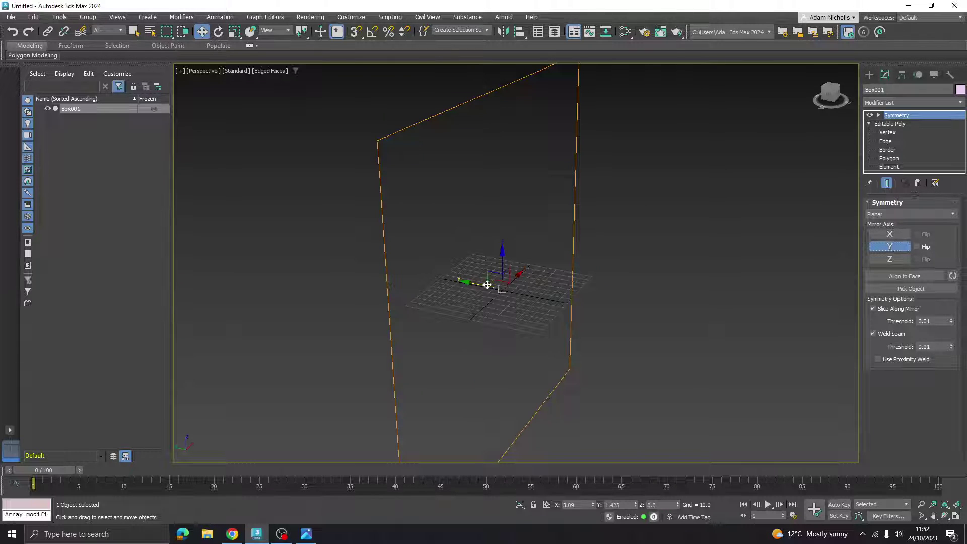
{"action": "middle_click_drag", "start_coordinate": [487, 283], "coordinate": [508, 272]}
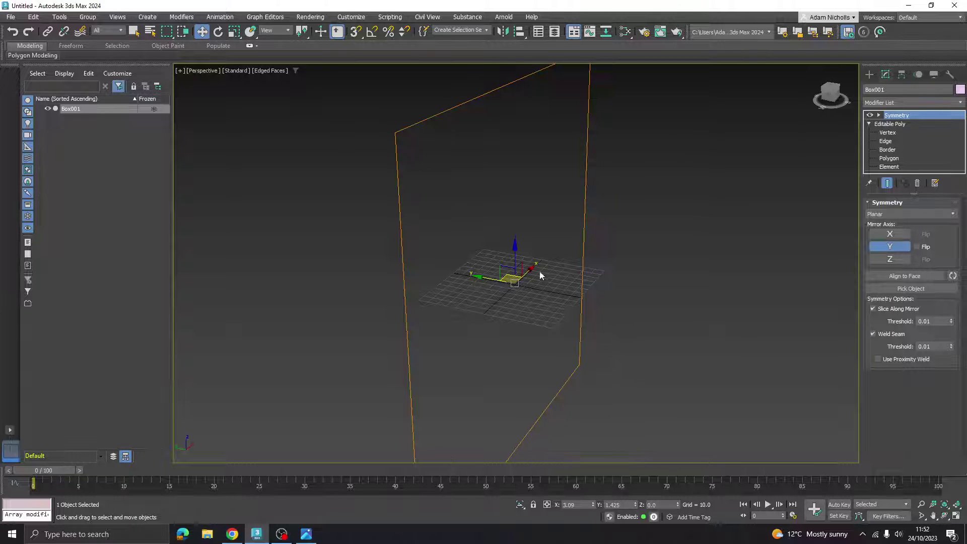
{"action": "left_click", "coordinate": [923, 248]}
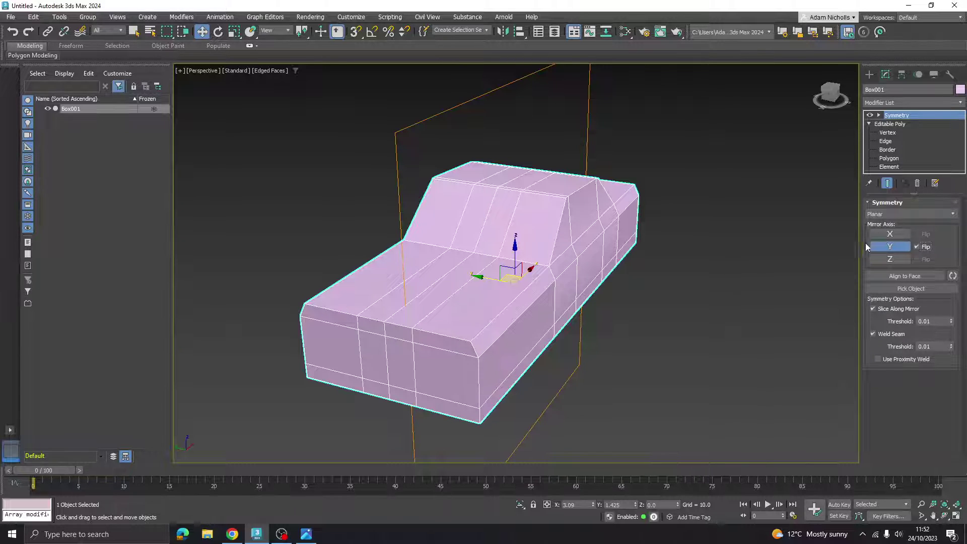
{"action": "middle_click_drag", "start_coordinate": [731, 252], "coordinate": [653, 281], "text": "alt"}
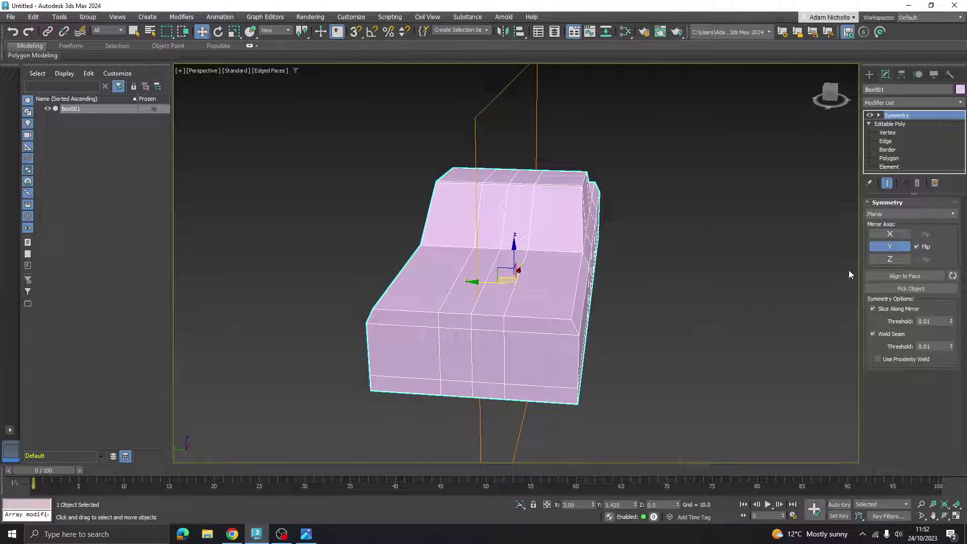
Select the Symmetry Mirror gizmo and move it along Y onto the car's centre seam
{"action": "left_click", "coordinate": [879, 115]}
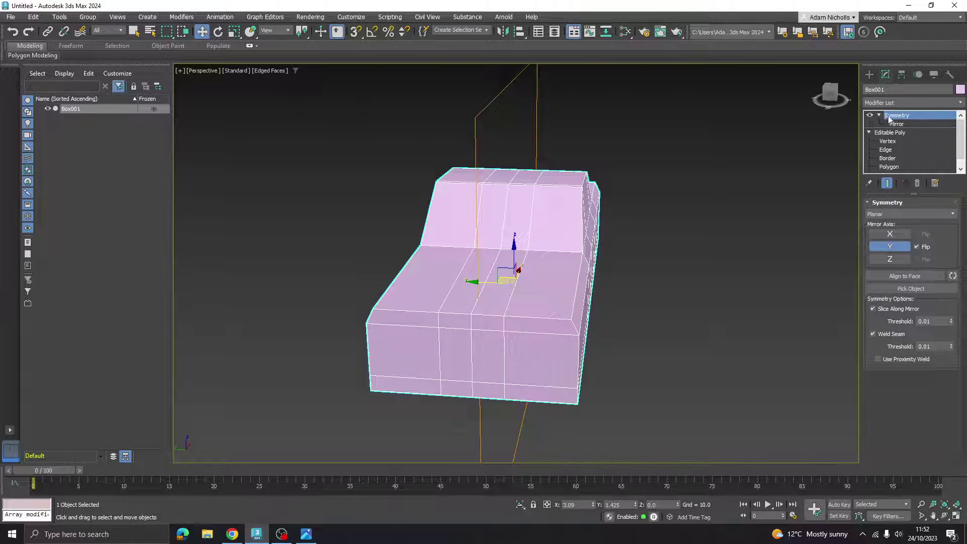
{"action": "left_click", "coordinate": [897, 124]}
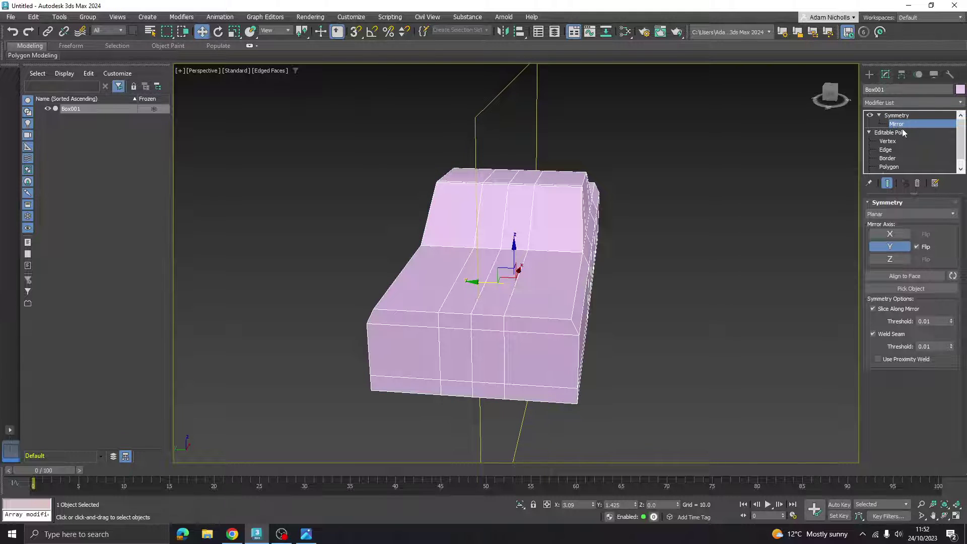
{"action": "middle_click_drag", "start_coordinate": [507, 279], "coordinate": [521, 277]}
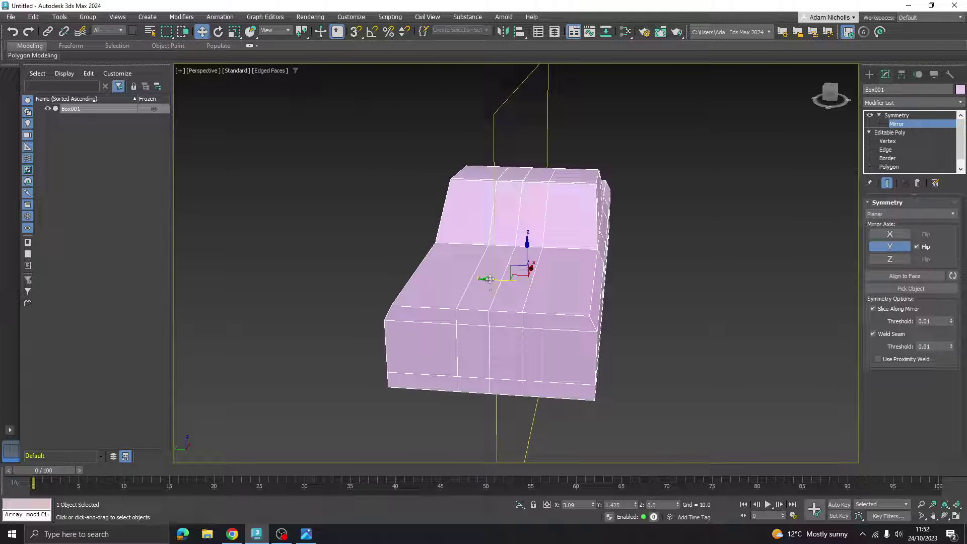
{"action": "left_click_drag", "start_coordinate": [489, 279], "coordinate": [559, 244]}
Enter Vertex editing on the Editable Poly base mesh below Symmetry
{"action": "middle_click_drag", "start_coordinate": [539, 252], "coordinate": [637, 254], "text": "alt"}
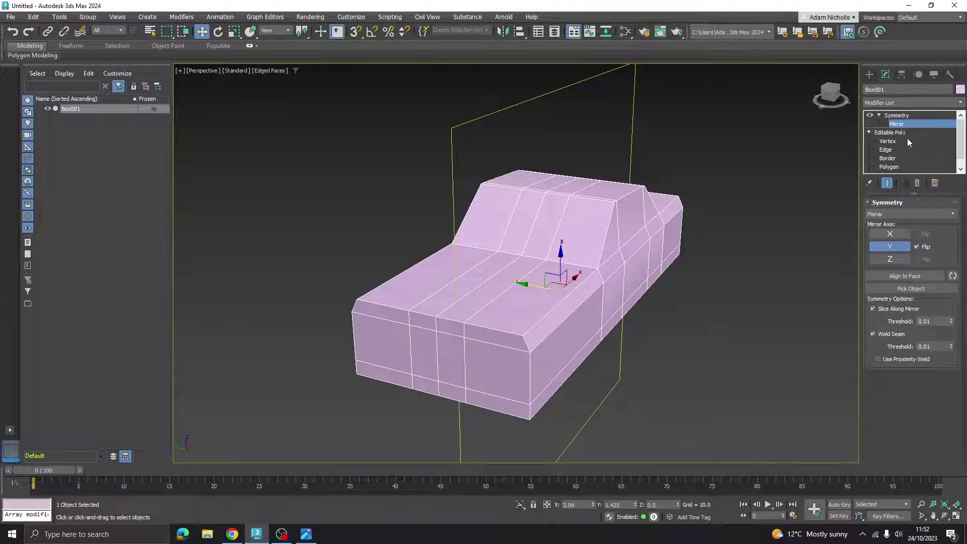
{"action": "left_click", "coordinate": [902, 116]}
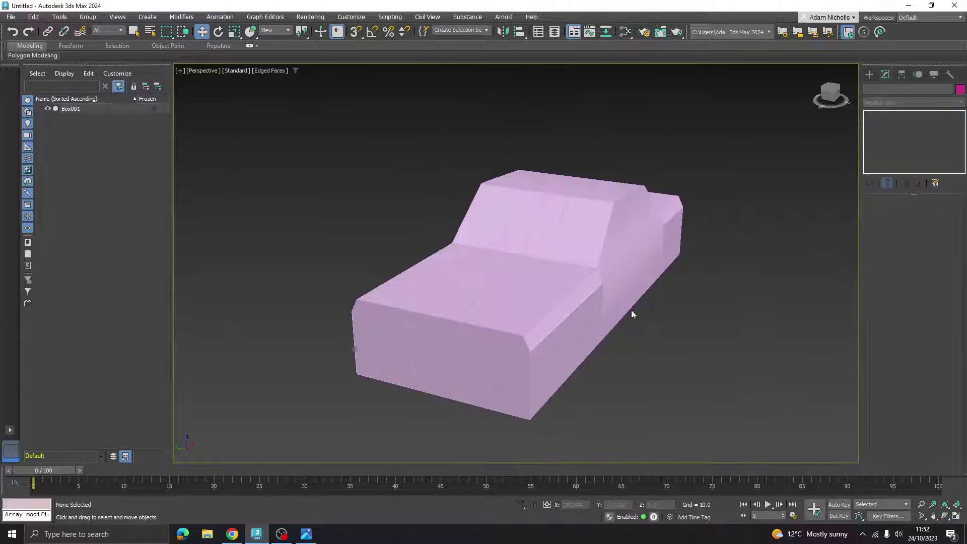
{"action": "left_click", "coordinate": [888, 143]}
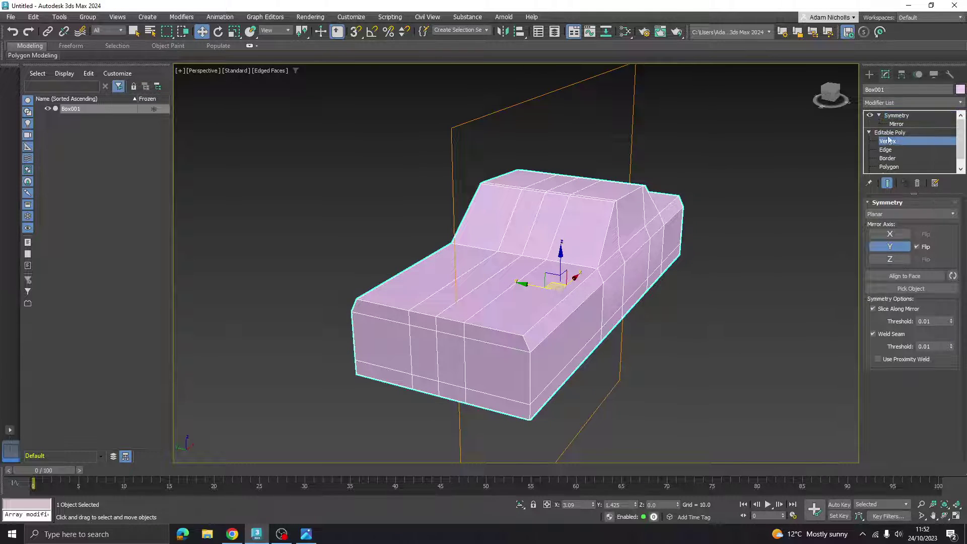
Turn on Show End Result so the full mirrored car stays visible during vertex editing
{"action": "middle_click_drag", "start_coordinate": [591, 286], "coordinate": [597, 264], "text": "alt"}
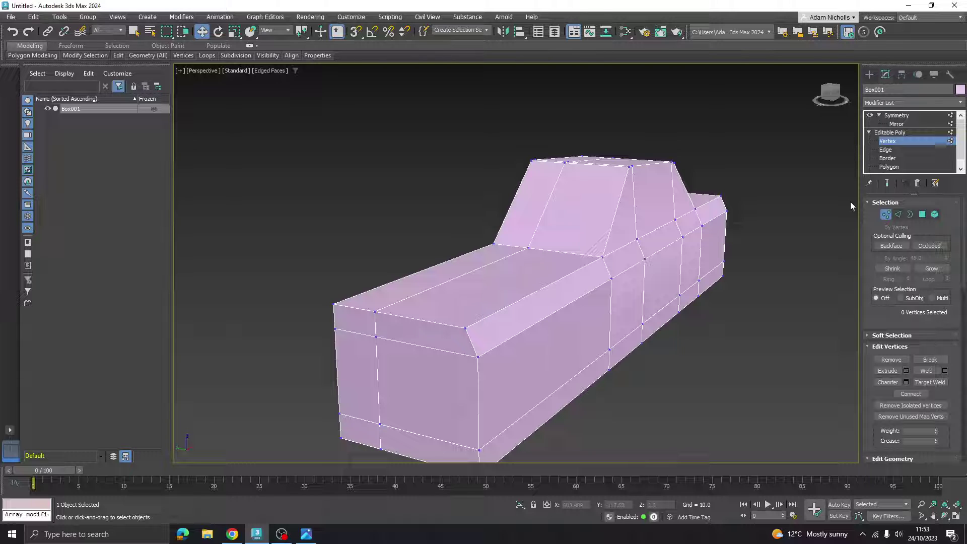
{"action": "left_click", "coordinate": [887, 185]}
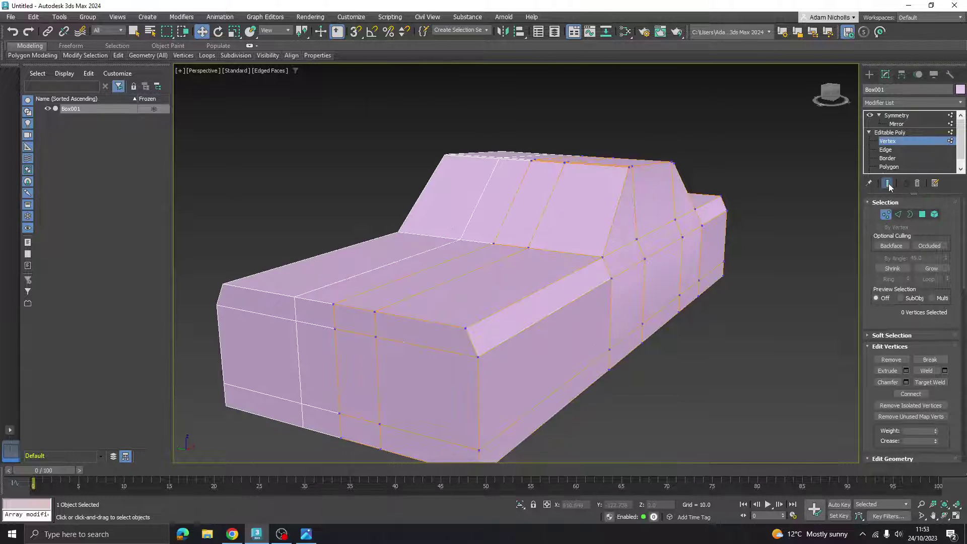
{"action": "middle_click_drag", "start_coordinate": [553, 273], "coordinate": [606, 262], "text": "alt"}
{"action": "middle_click_drag", "start_coordinate": [354, 232], "coordinate": [401, 228], "text": "alt"}
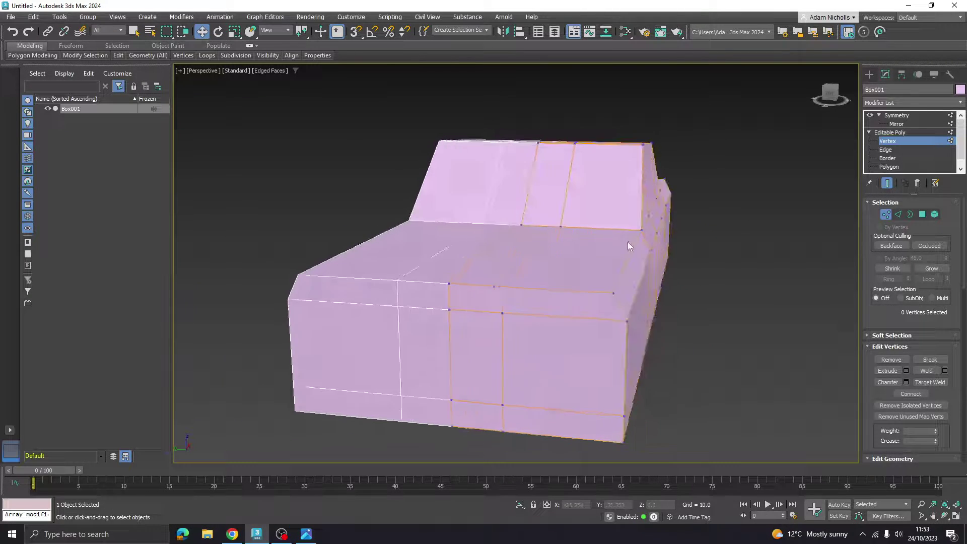
Move the four front-right roof-corner vertices along Y, then deselect and exit Vertex mode
{"action": "left_click_drag", "start_coordinate": [663, 126], "coordinate": [633, 158]}
{"action": "middle_click_drag", "start_coordinate": [633, 157], "coordinate": [636, 164], "text": "alt"}
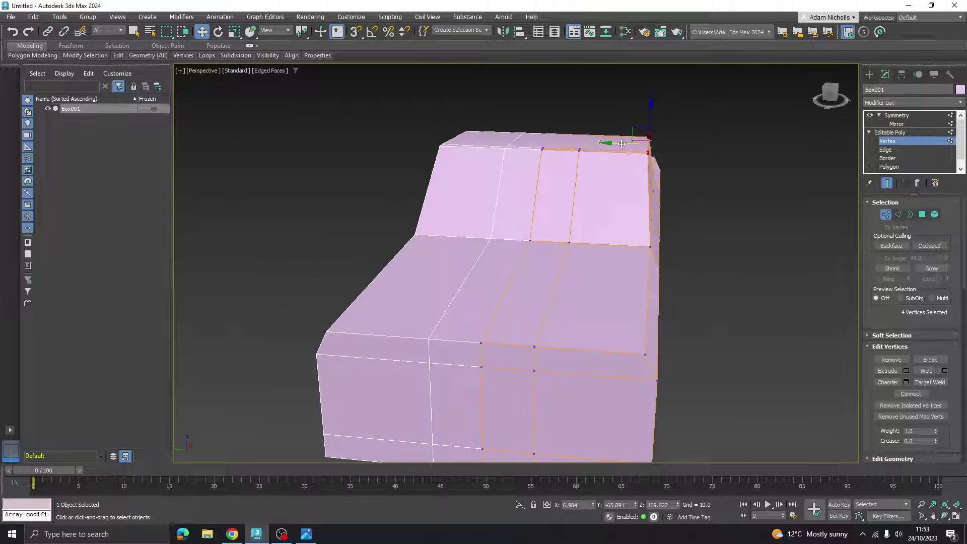
{"action": "mouse_move", "coordinate": [622, 143]}
{"action": "left_mouse_down"}
{"action": "mouse_move", "coordinate": [655, 146]}
{"action": "mouse_move", "coordinate": [552, 154]}
{"action": "mouse_move", "coordinate": [648, 158]}
{"action": "mouse_move", "coordinate": [617, 160]}
{"action": "left_mouse_up"}
{"action": "middle_click_drag", "start_coordinate": [692, 190], "coordinate": [674, 182], "text": "alt"}
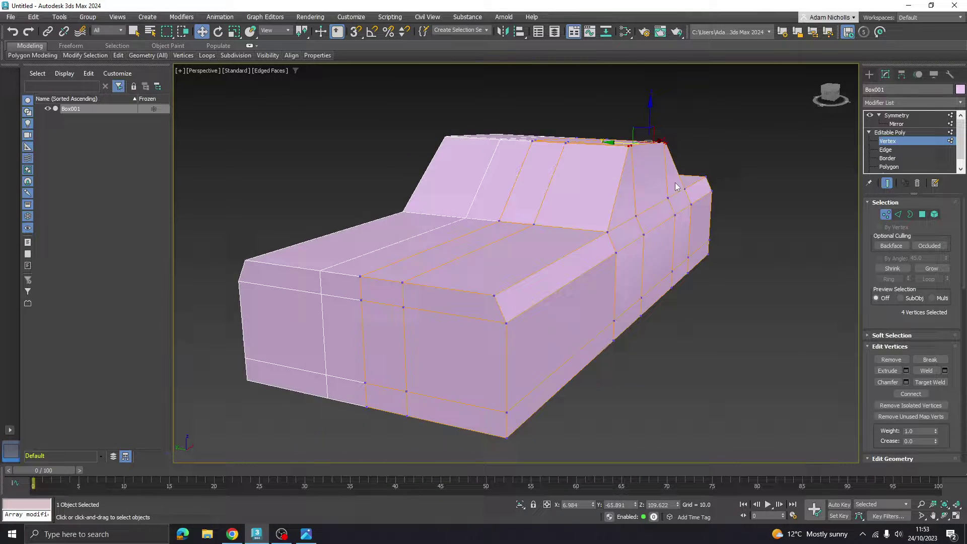
{"action": "left_click", "coordinate": [760, 216]}
{"action": "scroll", "coordinate": [640, 234], "scroll_direction": "down", "scroll_amount": 4}
{"action": "left_click", "coordinate": [901, 143]}
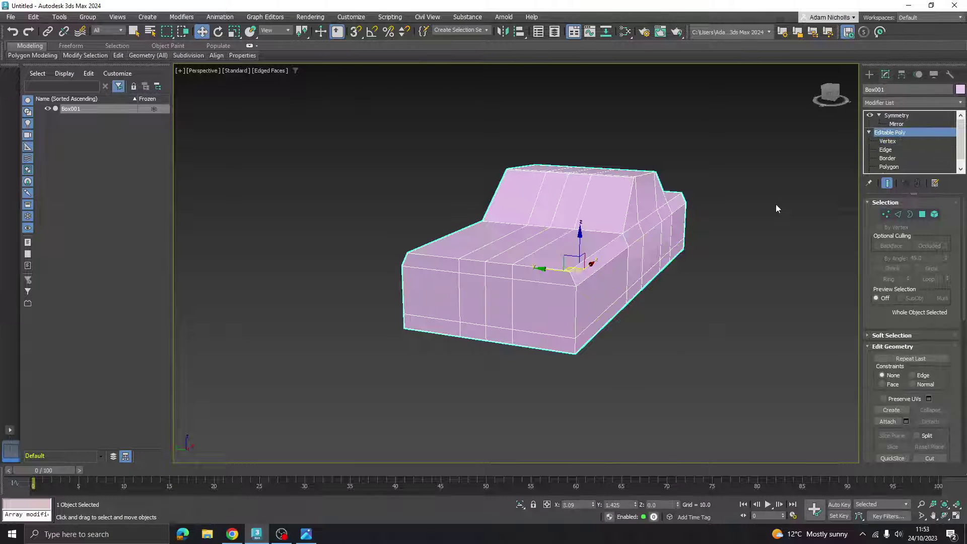
Switch the viewport shading to Clay and bring up the lowpolycar.jpg reference photo
{"action": "left_click", "coordinate": [775, 204]}
{"action": "middle_click_drag", "start_coordinate": [620, 241], "coordinate": [595, 258], "text": "alt"}
{"action": "middle_click_drag", "start_coordinate": [479, 129], "coordinate": [535, 142]}
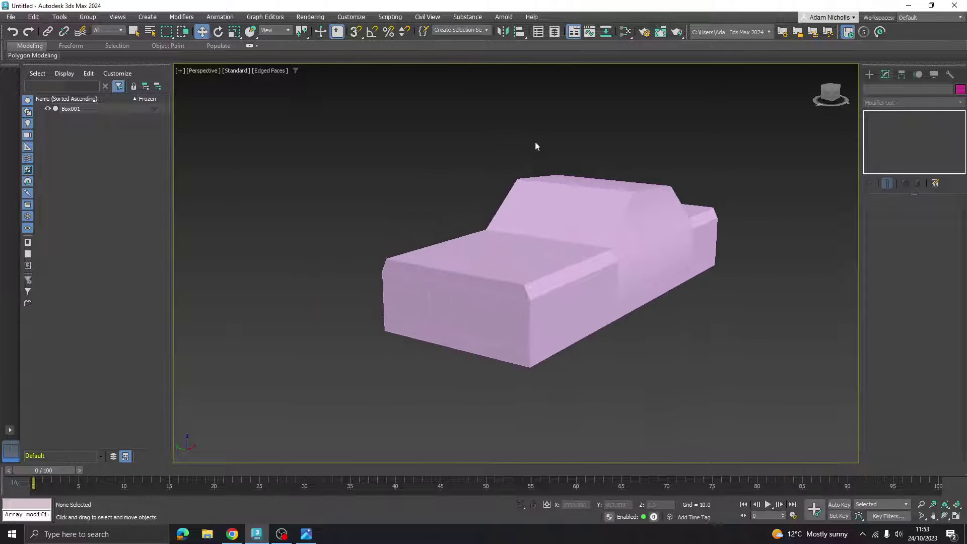
{"action": "mouse_move", "coordinate": [582, 218]}
{"action": "middle_mouse_down", "text": "alt"}
{"action": "mouse_move", "coordinate": [563, 222]}
{"action": "mouse_move", "coordinate": [588, 210]}
{"action": "middle_mouse_up", "text": "alt"}
{"action": "scroll", "coordinate": [557, 221], "scroll_direction": "up", "scroll_amount": 3}
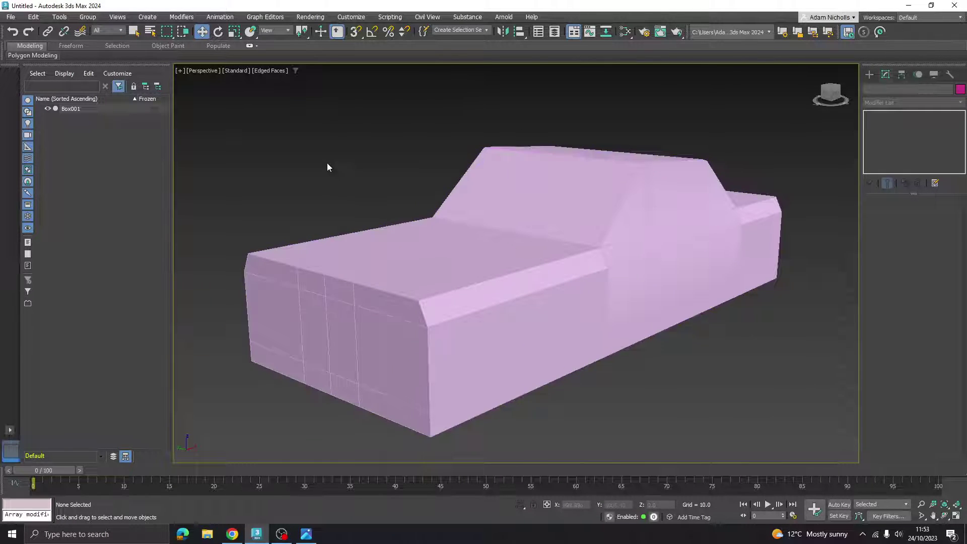
{"action": "left_click", "coordinate": [272, 70]}
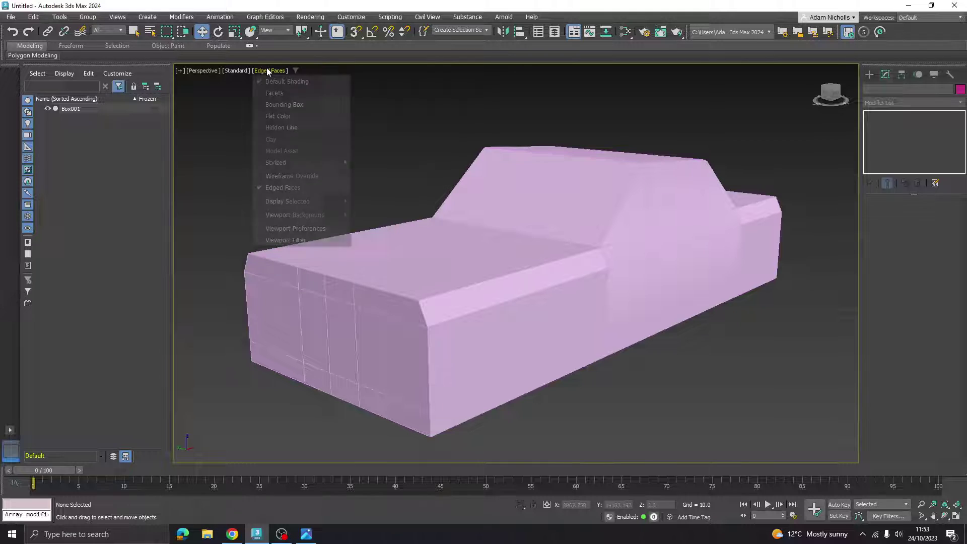
{"action": "left_click", "coordinate": [282, 136]}
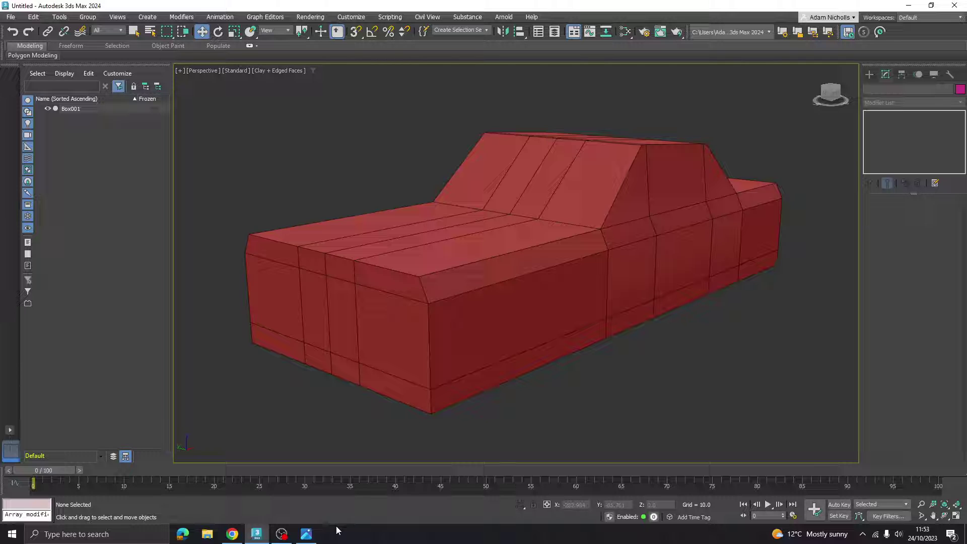
{"action": "left_click", "coordinate": [307, 534]}
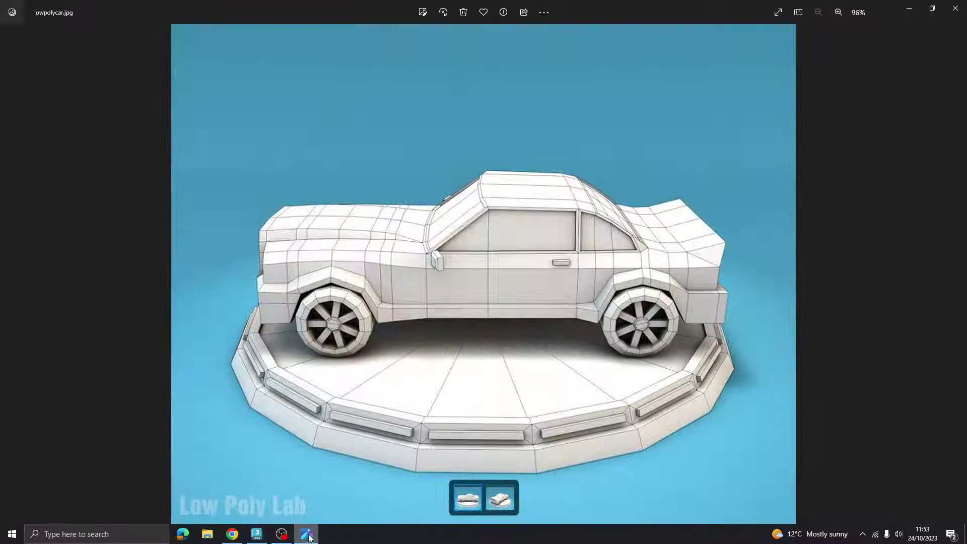
View the lowpolycar2.jpg front reference, then return to 3ds Max and select the car
{"action": "left_click", "coordinate": [499, 500]}
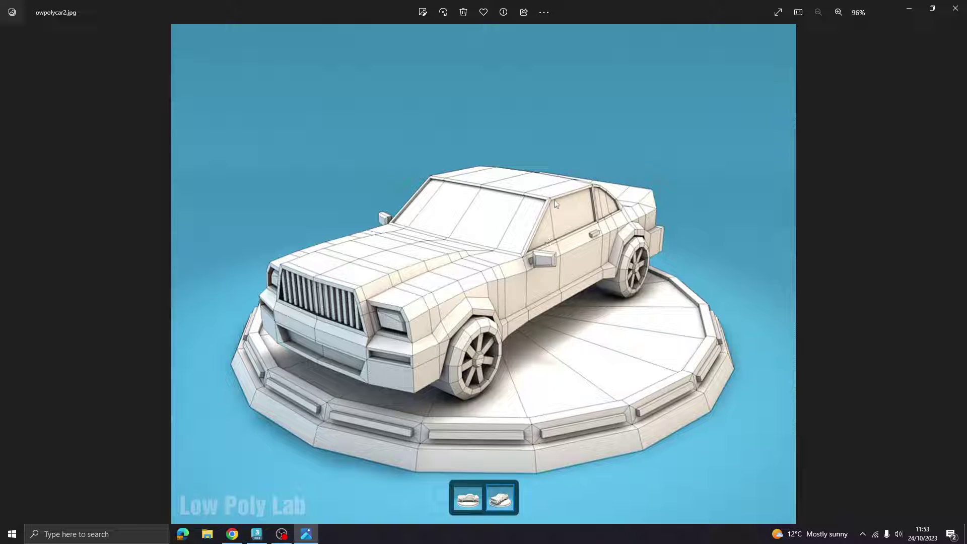
{"action": "left_click", "coordinate": [303, 534]}
{"action": "left_click", "coordinate": [587, 222]}
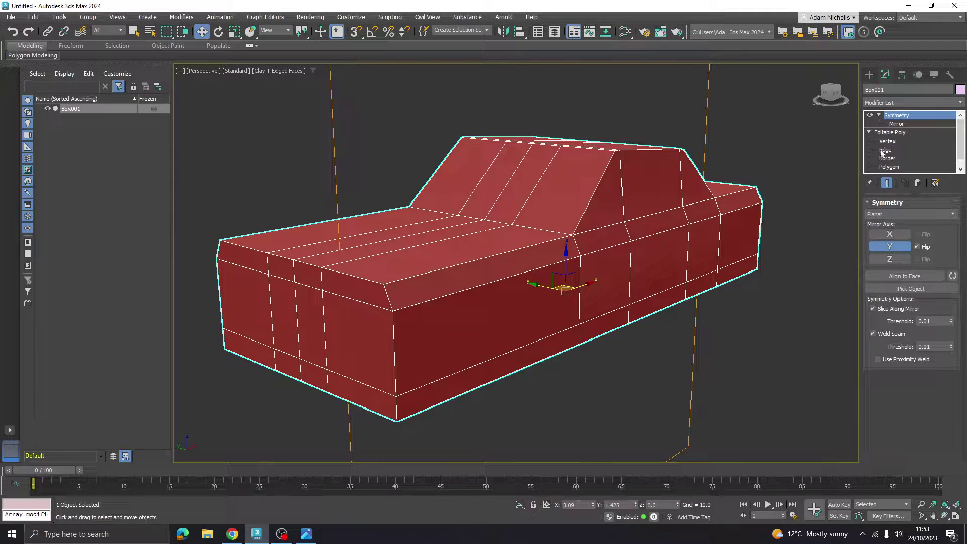
Select the two side-window polygons in Polygon mode, glancing at the reference photo
{"action": "left_click", "coordinate": [889, 167]}
{"action": "middle_click_drag", "start_coordinate": [584, 252], "coordinate": [630, 253], "text": "alt"}
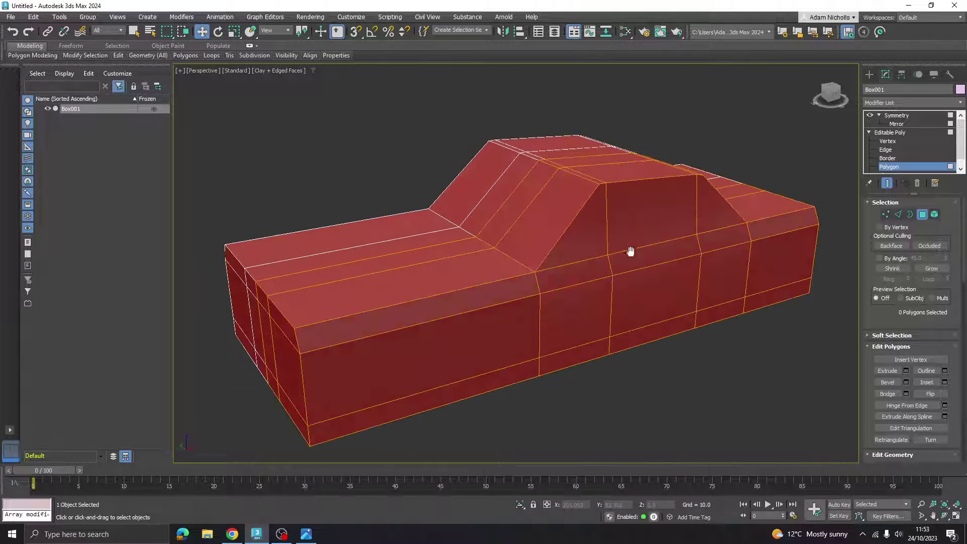
{"action": "left_click", "coordinate": [589, 233]}
{"action": "left_click", "coordinate": [638, 219], "text": "ctrl"}
{"action": "scroll", "coordinate": [637, 225], "scroll_direction": "up", "scroll_amount": 3}
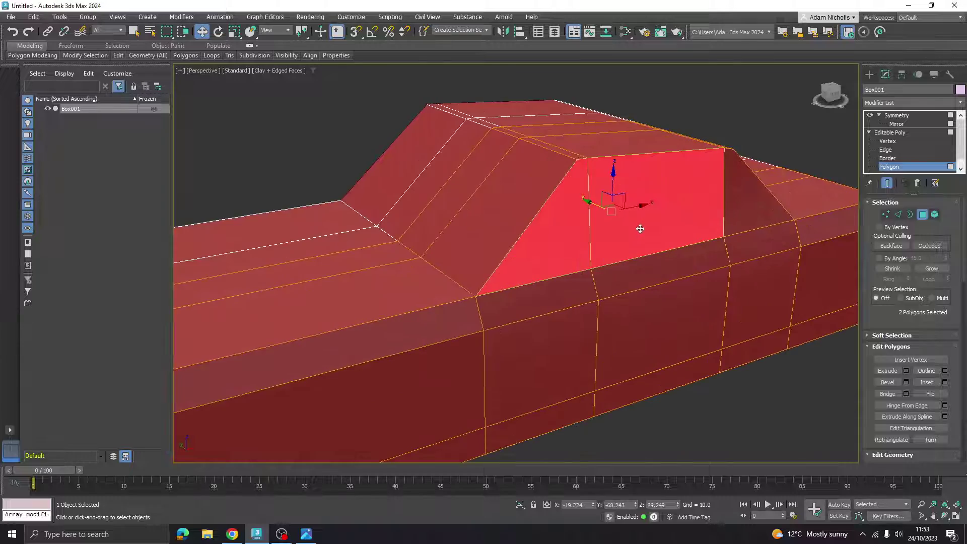
{"action": "scroll", "coordinate": [630, 232], "scroll_direction": "down", "scroll_amount": 3}
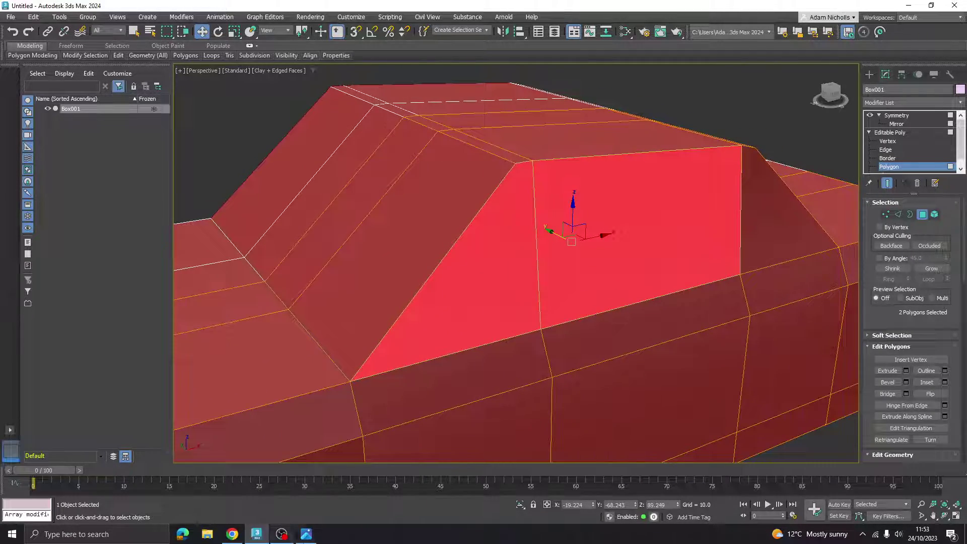
{"action": "left_click", "coordinate": [306, 533]}
{"action": "left_click", "coordinate": [308, 534]}
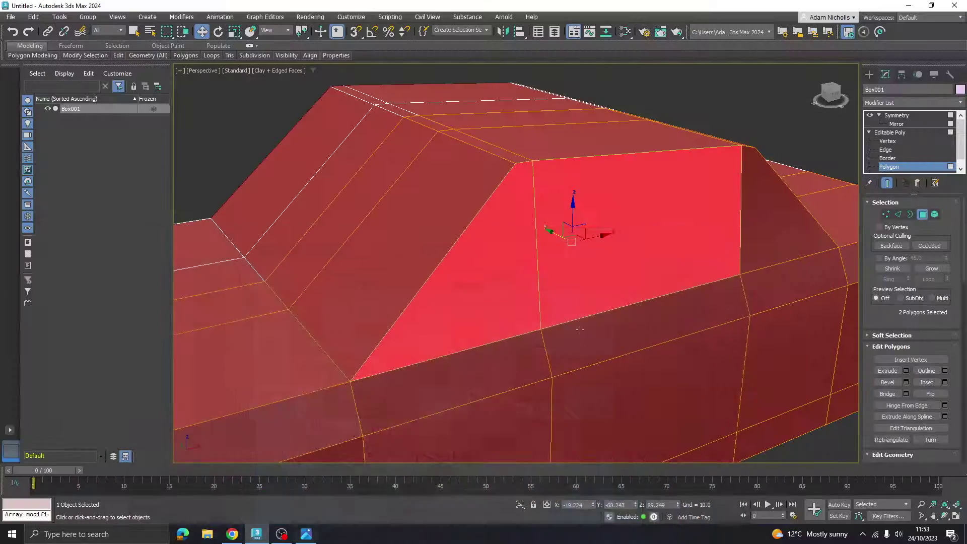
Inset the two side-window faces into a thin frame and extrude them inward
{"action": "left_click", "coordinate": [927, 383]}
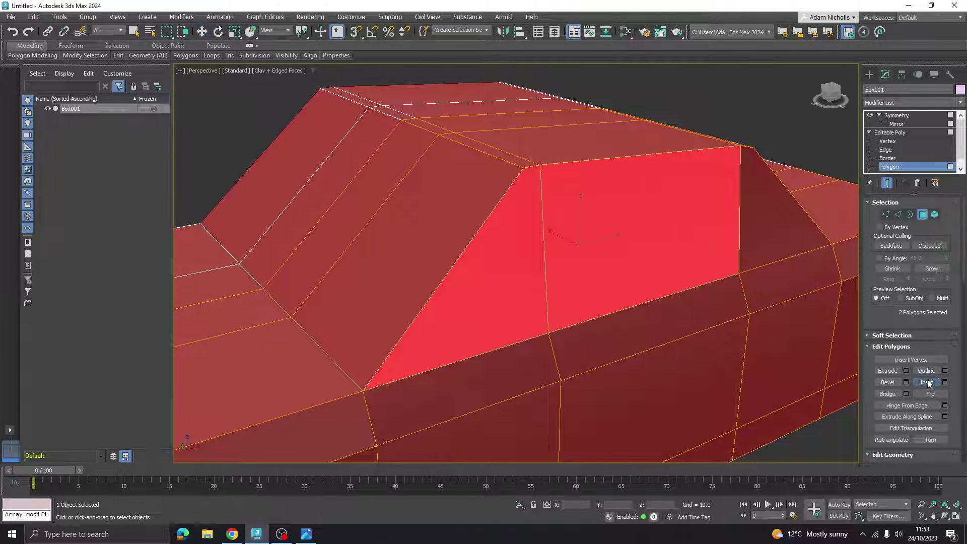
{"action": "left_click_drag", "start_coordinate": [540, 250], "coordinate": [543, 257]}
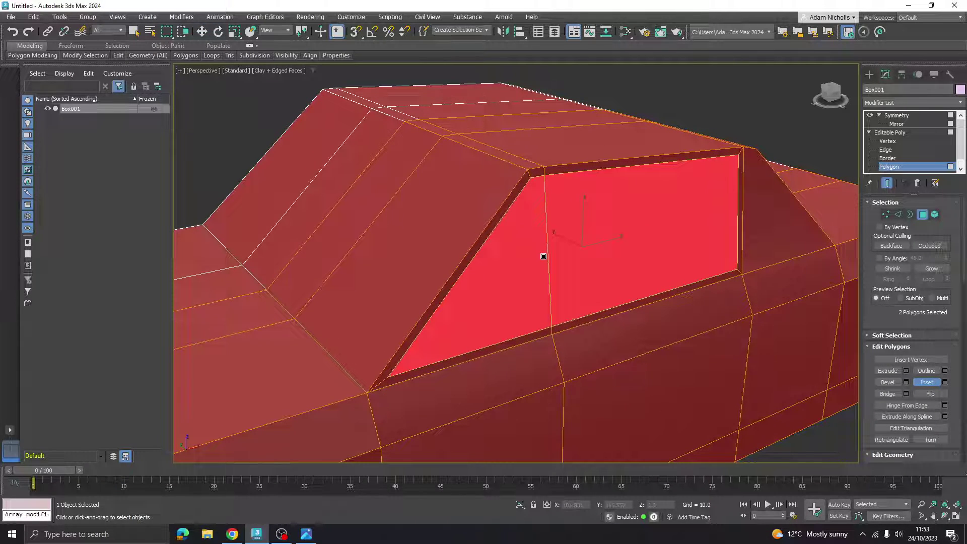
{"action": "left_click", "coordinate": [887, 370]}
{"action": "middle_click_drag", "start_coordinate": [562, 271], "coordinate": [571, 270], "text": "alt"}
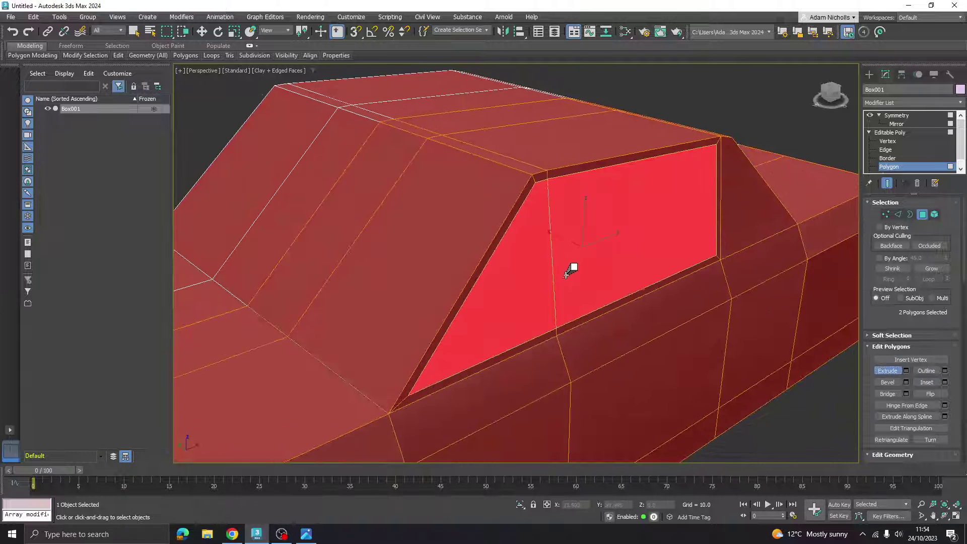
{"action": "left_click_drag", "start_coordinate": [576, 209], "coordinate": [577, 217]}
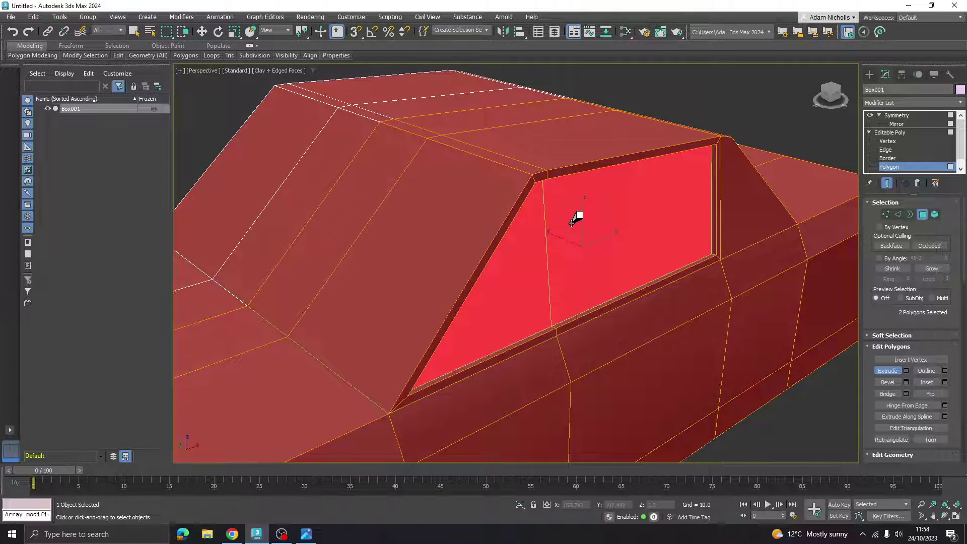
{"action": "middle_click_drag", "start_coordinate": [578, 219], "coordinate": [611, 221], "text": "alt"}
{"action": "middle_click_drag", "start_coordinate": [603, 202], "coordinate": [626, 221], "text": "alt"}
{"action": "left_click", "coordinate": [893, 369]}
{"action": "middle_click_drag", "start_coordinate": [708, 286], "coordinate": [569, 251], "text": "alt"}
Compare the recessed side window against the reference photo and reframe the roof view
{"action": "left_click", "coordinate": [306, 534]}
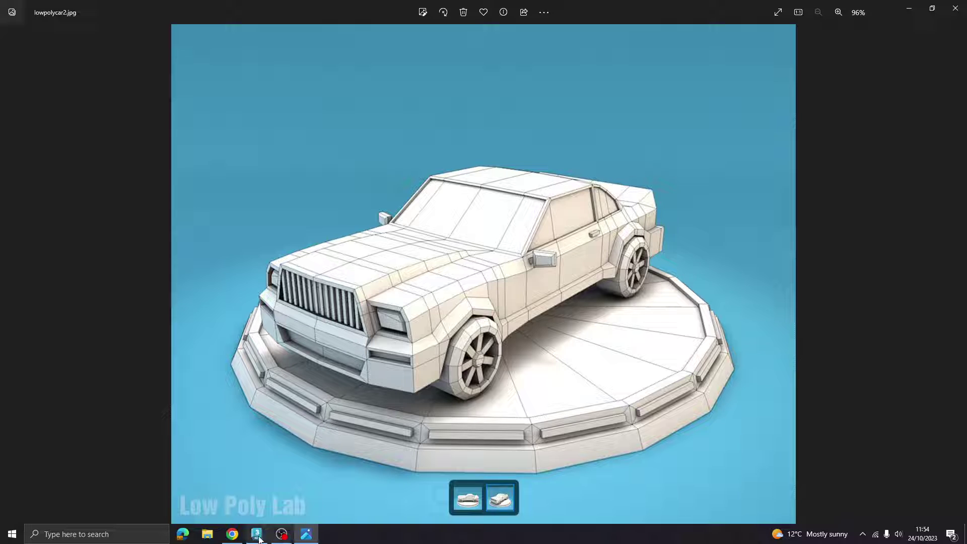
{"action": "left_click", "coordinate": [306, 537]}
{"action": "middle_click_drag", "start_coordinate": [572, 285], "coordinate": [563, 282]}
{"action": "middle_click_drag", "start_coordinate": [535, 244], "coordinate": [557, 275], "text": "alt"}
{"action": "left_click", "coordinate": [923, 386]}
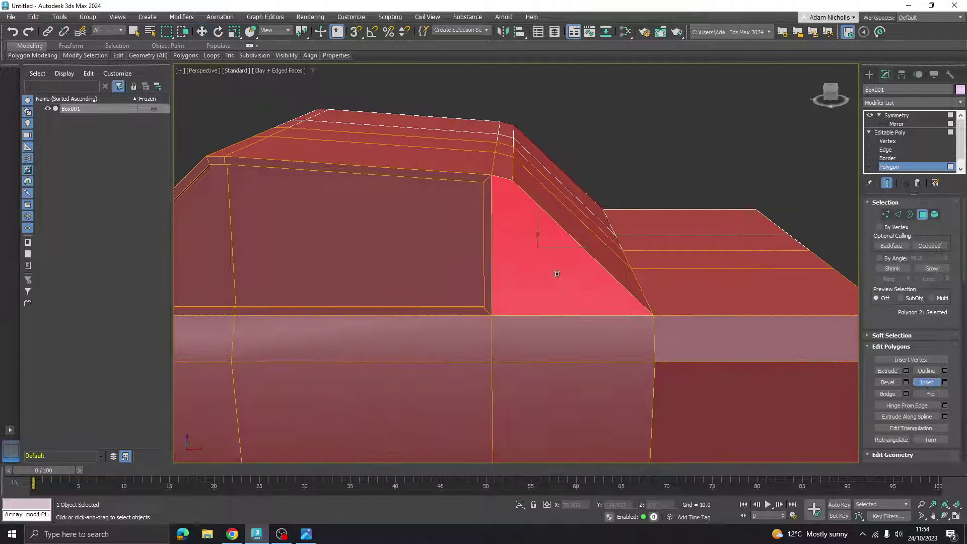
Inset the triangular side-window face into a frame, extrude it inward, then deselect it
{"action": "left_click_drag", "start_coordinate": [530, 253], "coordinate": [531, 259]}
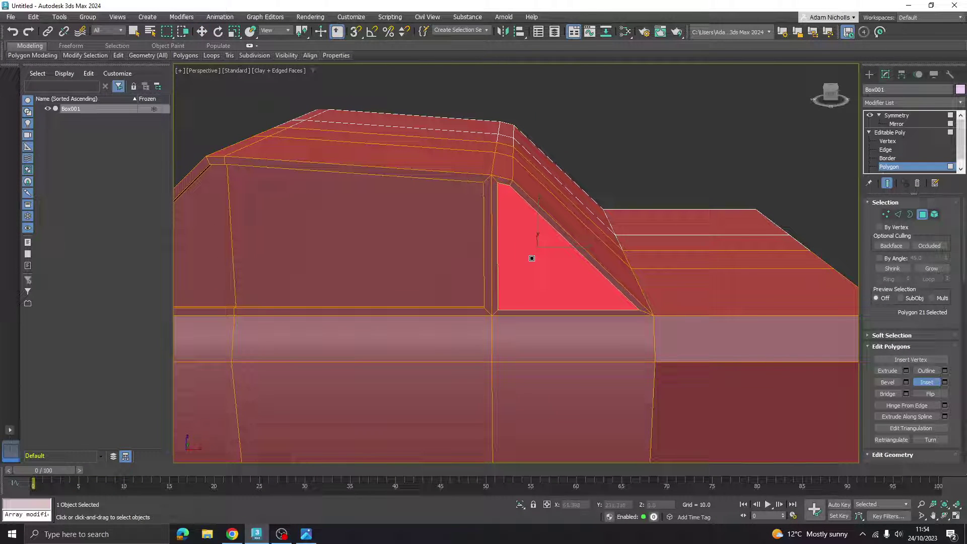
{"action": "left_click", "coordinate": [883, 372]}
{"action": "middle_click_drag", "start_coordinate": [505, 292], "coordinate": [546, 283], "text": "alt"}
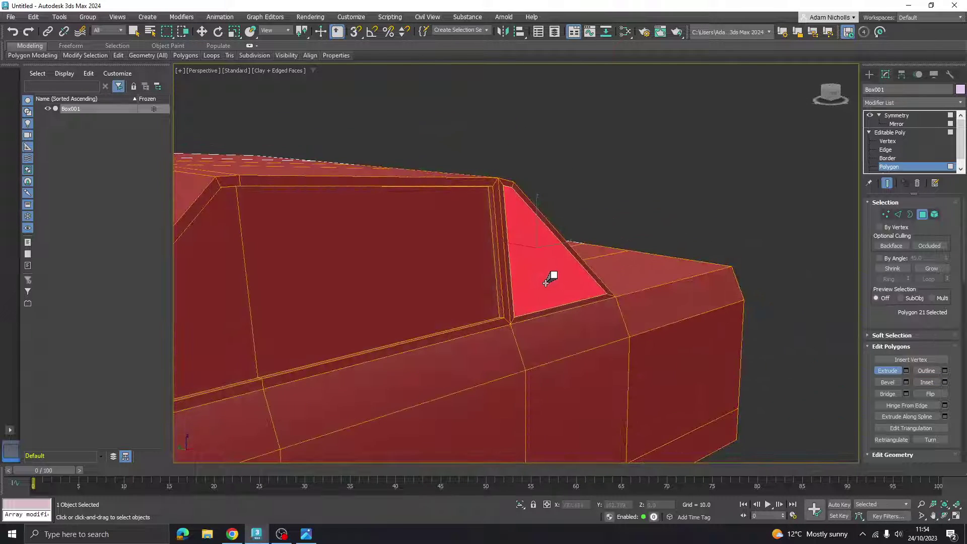
{"action": "left_click_drag", "start_coordinate": [551, 277], "coordinate": [552, 279]}
{"action": "middle_click_drag", "start_coordinate": [553, 278], "coordinate": [573, 287], "text": "alt"}
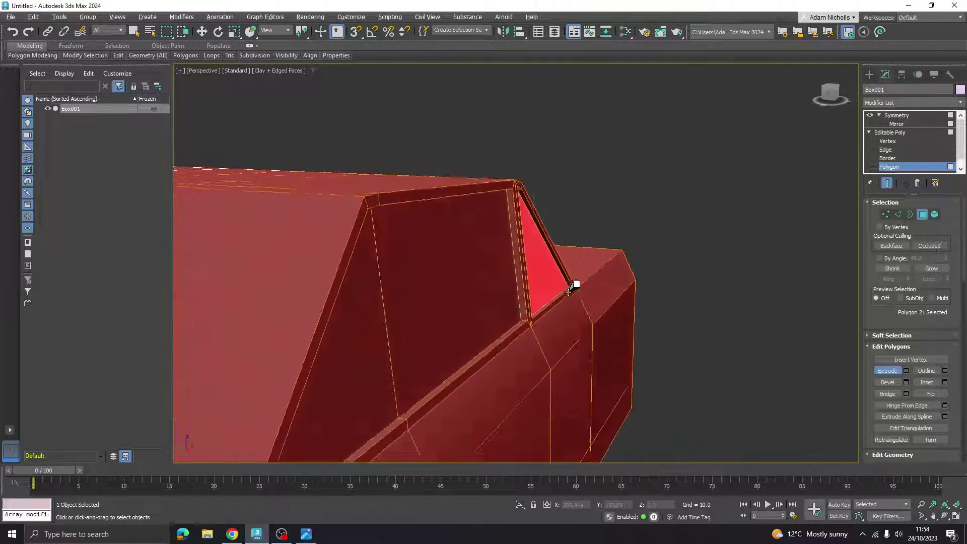
{"action": "key", "text": "w"}
{"action": "left_click", "coordinate": [646, 229]}
{"action": "middle_click_drag", "start_coordinate": [647, 229], "coordinate": [455, 304], "text": "alt"}
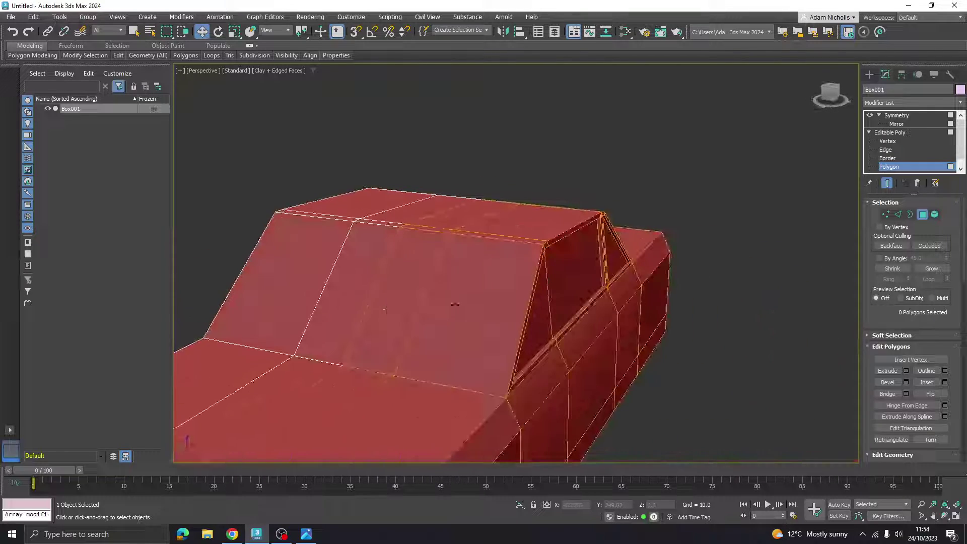
{"action": "left_click", "coordinate": [513, 289]}
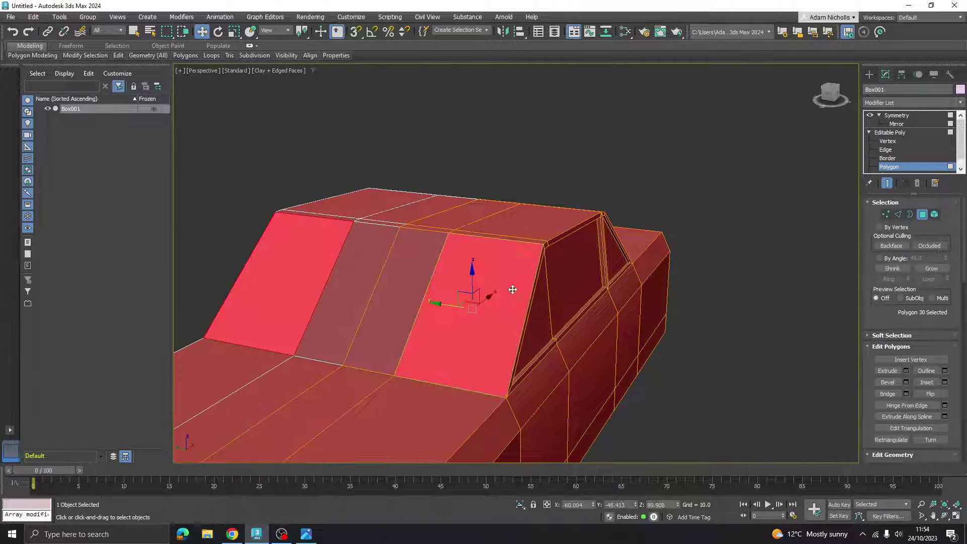
{"action": "left_click", "coordinate": [415, 282], "text": "ctrl"}
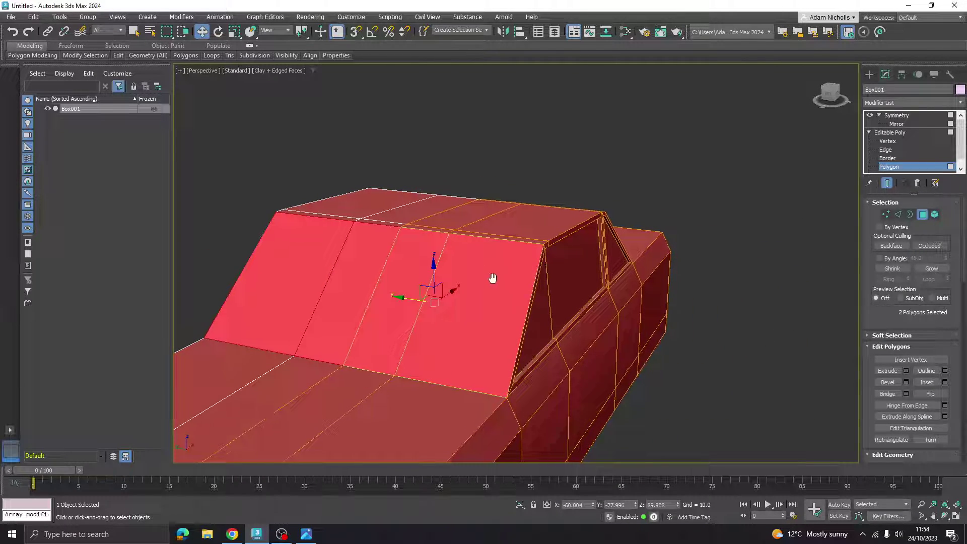
{"action": "middle_click_drag", "start_coordinate": [492, 277], "coordinate": [596, 248], "text": "alt"}
{"action": "scroll", "coordinate": [537, 250], "scroll_direction": "up", "scroll_amount": 2}
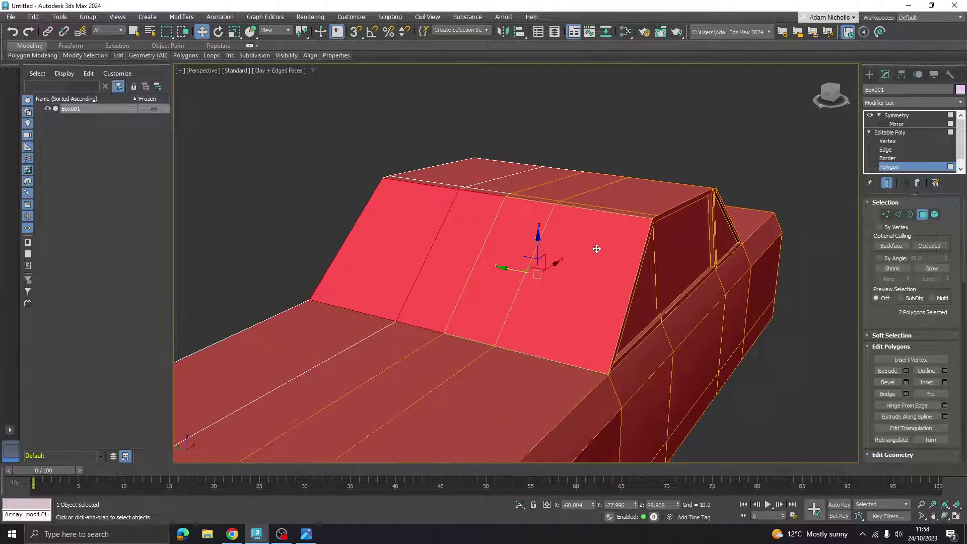
{"action": "left_click", "coordinate": [570, 275]}
{"action": "left_click", "coordinate": [501, 267], "text": "ctrl"}
{"action": "left_click", "coordinate": [926, 382]}
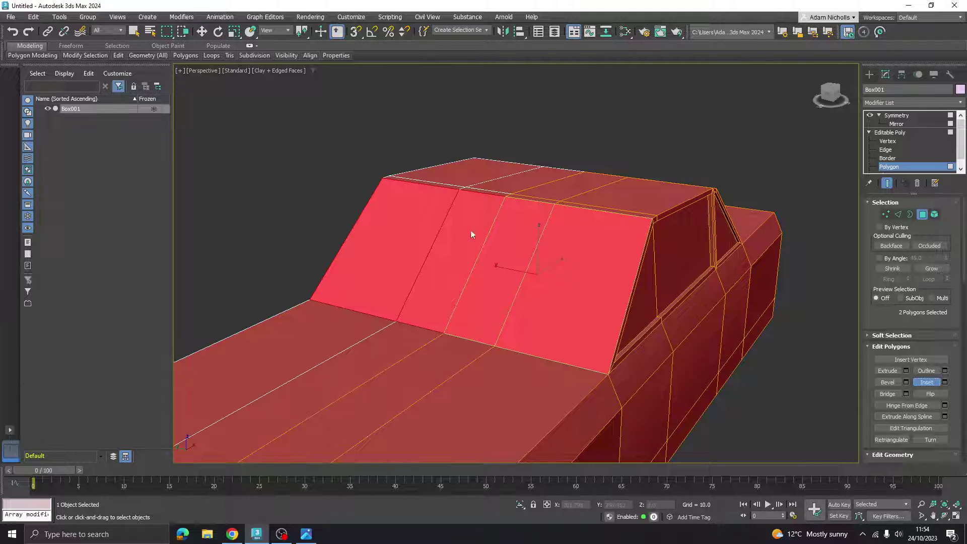
{"action": "left_click_drag", "start_coordinate": [600, 263], "coordinate": [599, 270]}
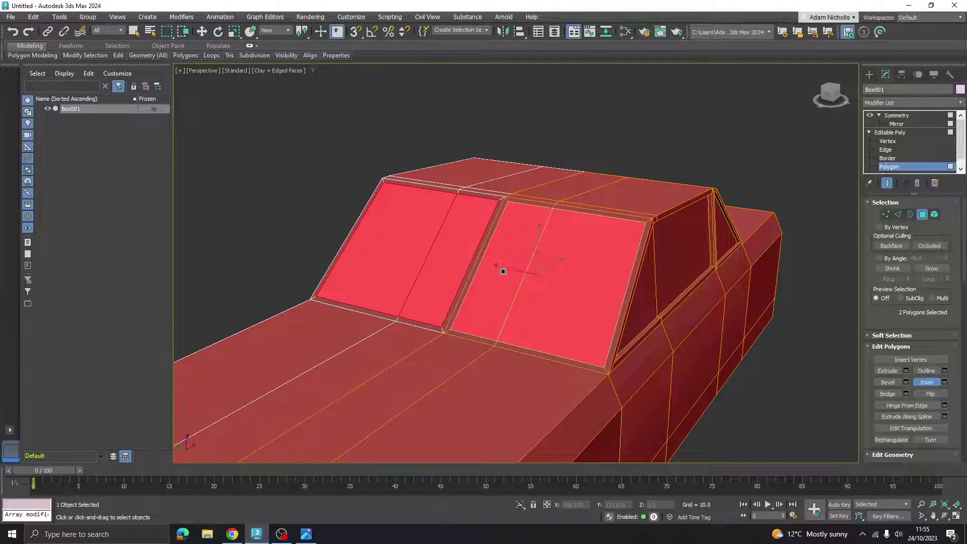
{"action": "key", "text": "ctrl+z"}
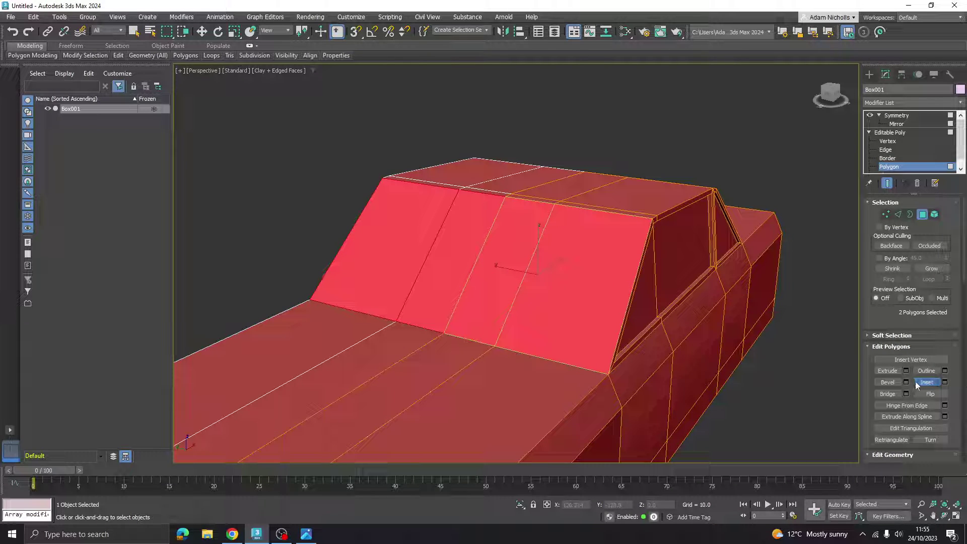
{"action": "key", "text": "w"}
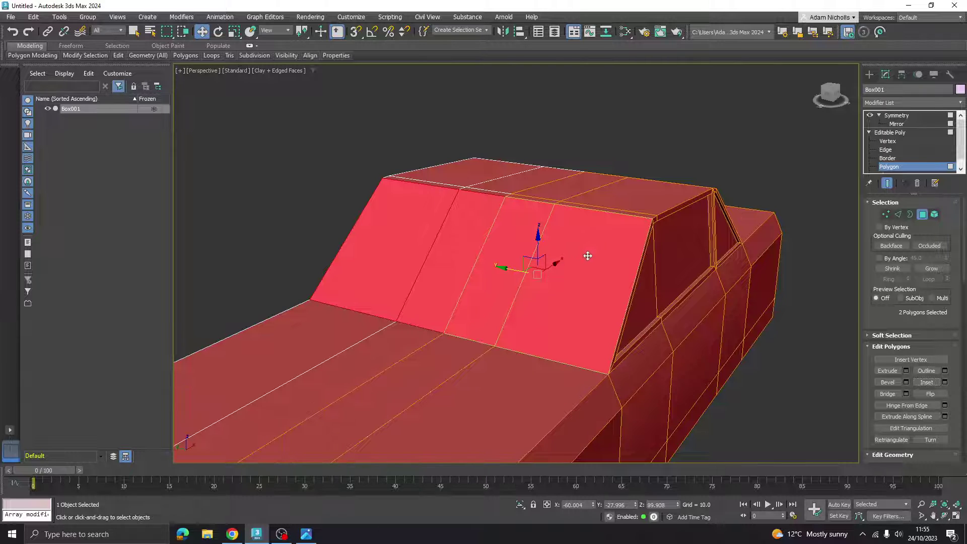
Collapse the car and its Symmetry modifier into one object with Convert to Editable Poly
{"action": "left_click", "coordinate": [891, 133]}
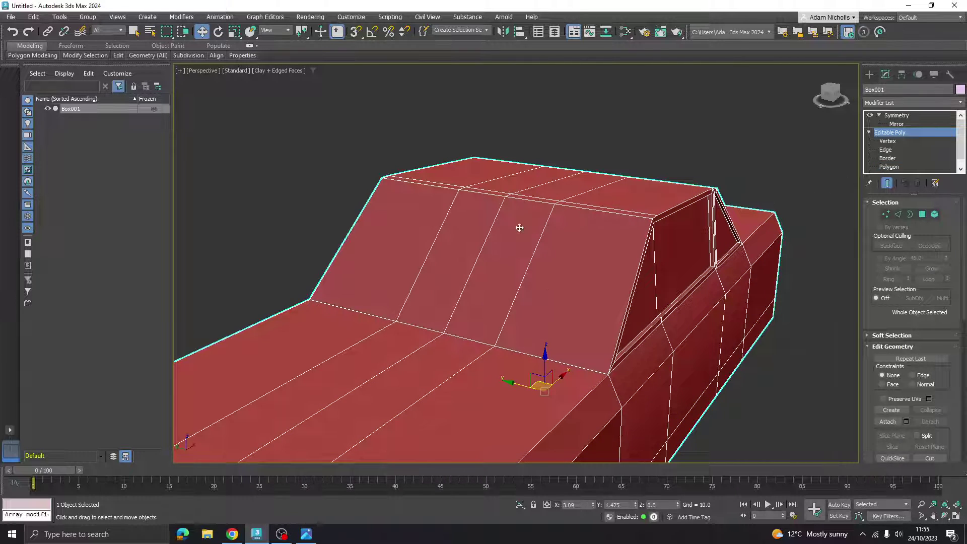
{"action": "left_click", "coordinate": [896, 115]}
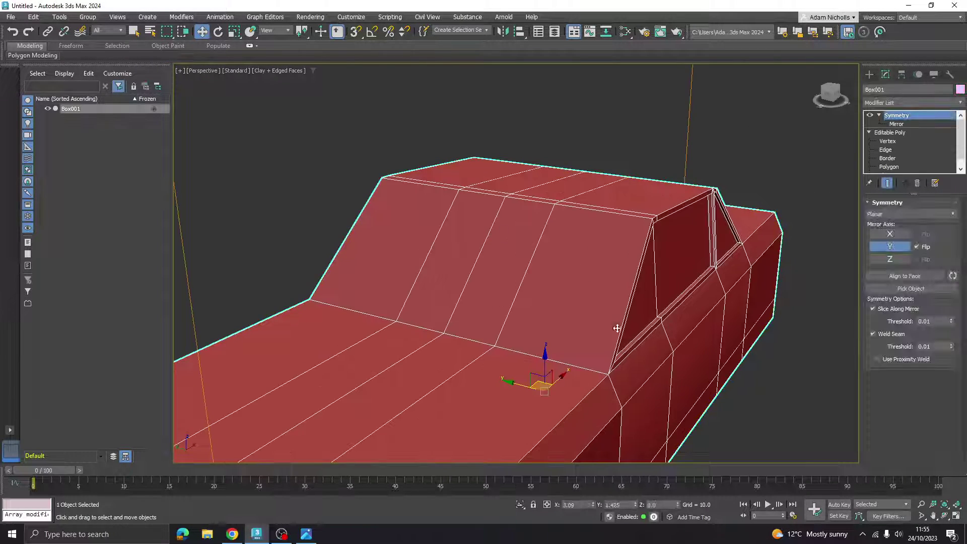
{"action": "middle_click_drag", "start_coordinate": [526, 218], "coordinate": [549, 191]}
{"action": "right_click", "coordinate": [522, 197]}
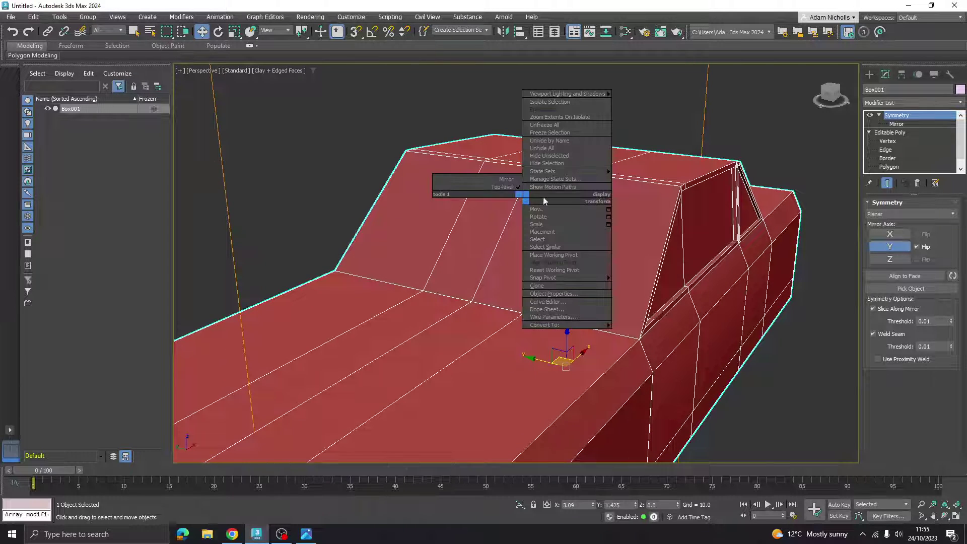
{"action": "mouse_move", "coordinate": [558, 324]}
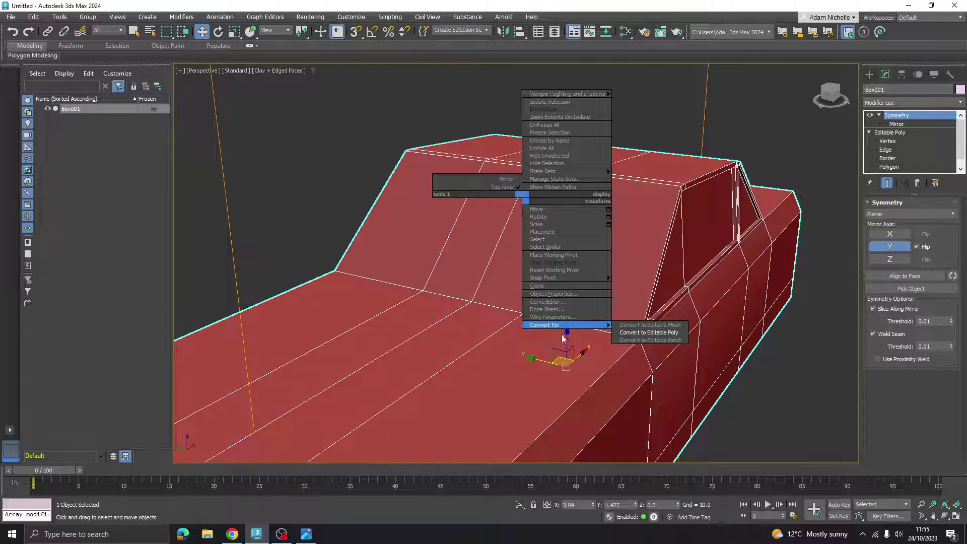
{"action": "left_click", "coordinate": [660, 335]}
{"action": "middle_click_drag", "start_coordinate": [591, 250], "coordinate": [566, 252], "text": "alt"}
{"action": "scroll", "coordinate": [507, 272], "scroll_direction": "down", "scroll_amount": 5}
{"action": "scroll", "coordinate": [508, 271], "scroll_direction": "up", "scroll_amount": 2}
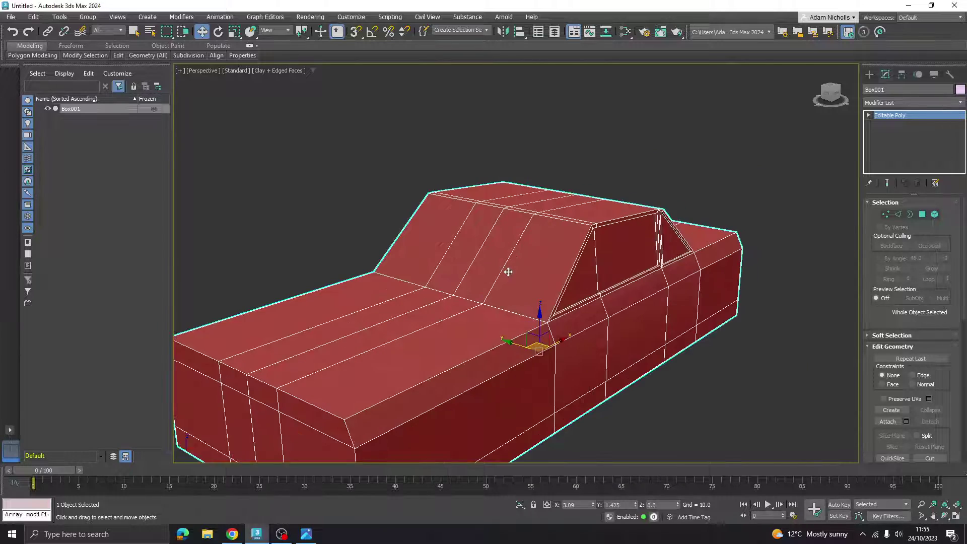
At Polygon level of the Editable Poly, select the four windshield faces of the car body
{"action": "left_click", "coordinate": [868, 115]}
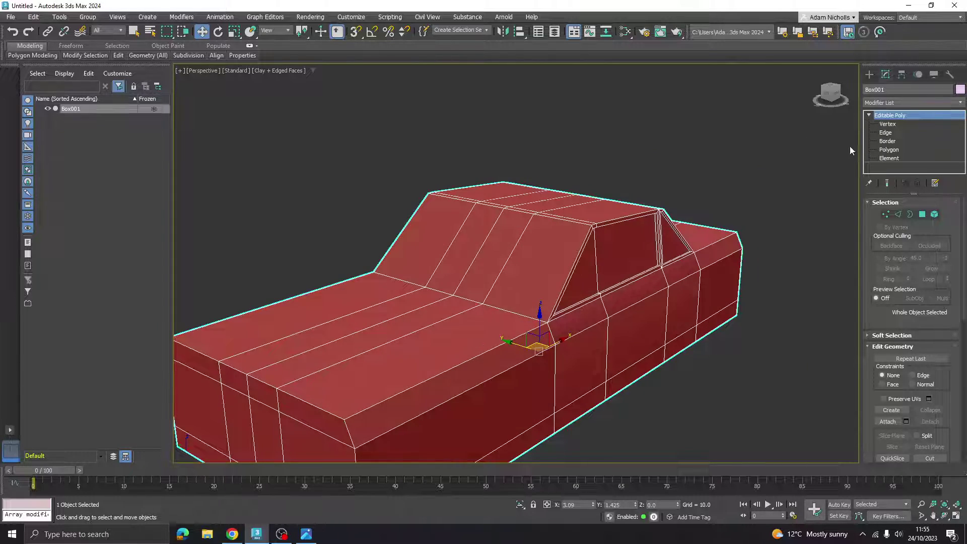
{"action": "middle_click_drag", "start_coordinate": [850, 146], "coordinate": [536, 252], "text": "alt"}
{"action": "middle_click_drag", "start_coordinate": [431, 274], "coordinate": [333, 260], "text": "alt"}
{"action": "scroll", "coordinate": [443, 239], "scroll_direction": "up", "scroll_amount": 4}
{"action": "left_click", "coordinate": [888, 151]}
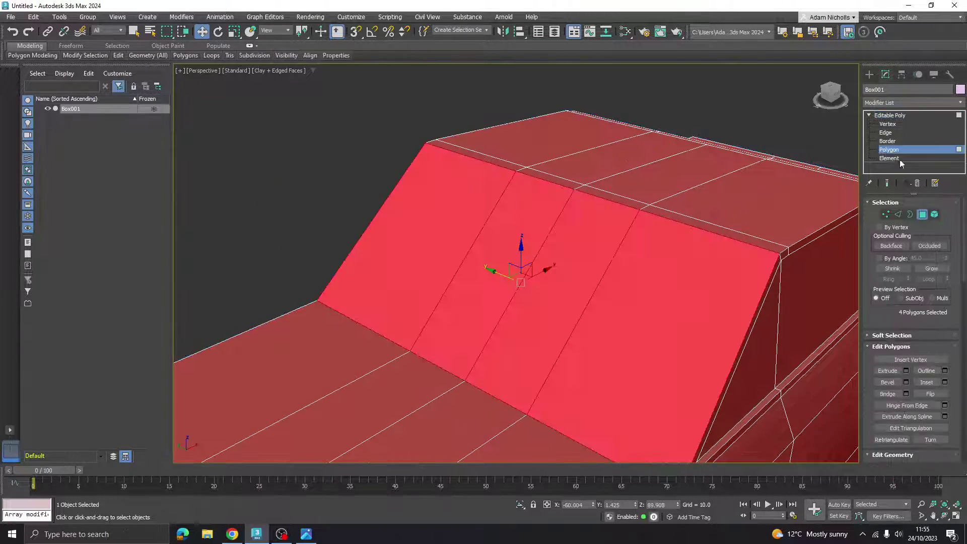
{"action": "left_click", "coordinate": [615, 302]}
{"action": "left_click", "coordinate": [564, 242], "text": "ctrl"}
{"action": "left_click", "coordinate": [504, 237], "text": "ctrl"}
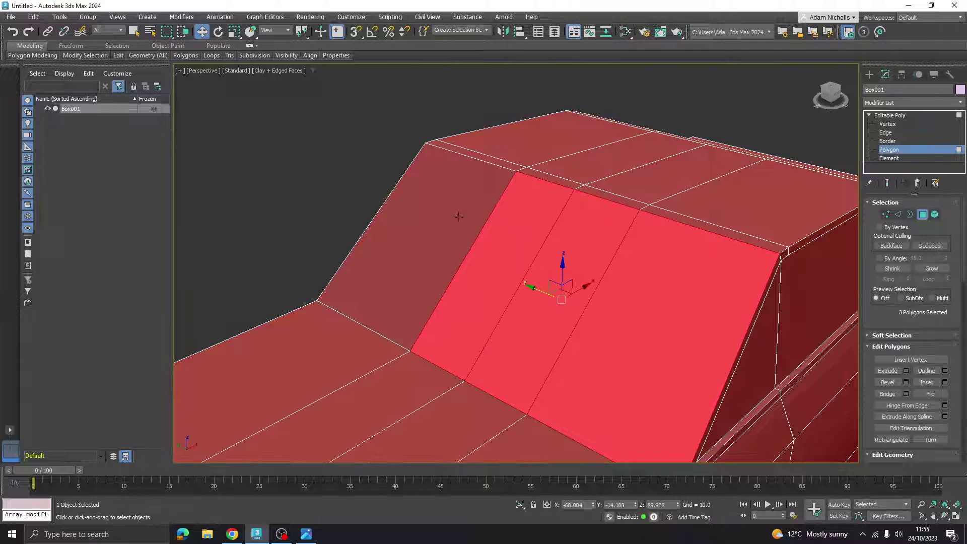
{"action": "left_click", "coordinate": [458, 217], "text": "ctrl"}
{"action": "scroll", "coordinate": [451, 241], "scroll_direction": "down", "scroll_amount": 3}
{"action": "middle_click_drag", "start_coordinate": [451, 241], "coordinate": [491, 254], "text": "alt"}
{"action": "scroll", "coordinate": [491, 255], "scroll_direction": "up", "scroll_amount": 3}
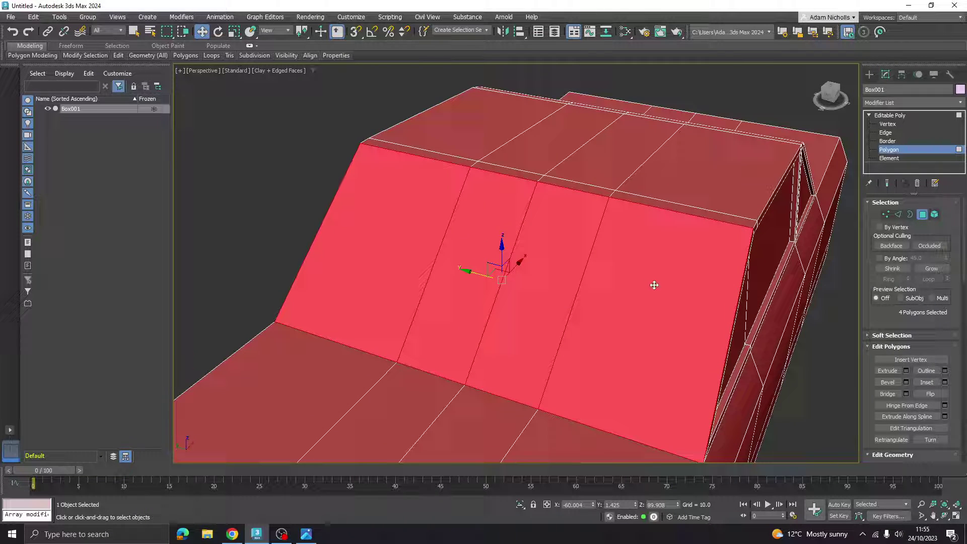
Inset the four selected windshield faces to form a thin border frame
{"action": "left_click", "coordinate": [920, 379]}
{"action": "left_click_drag", "start_coordinate": [659, 283], "coordinate": [661, 290]}
{"action": "middle_click_drag", "start_coordinate": [673, 304], "coordinate": [795, 295], "text": "alt"}
{"action": "key", "text": "shift+z"}
{"action": "key", "text": "shift+z"}
{"action": "key", "text": "shift+z"}
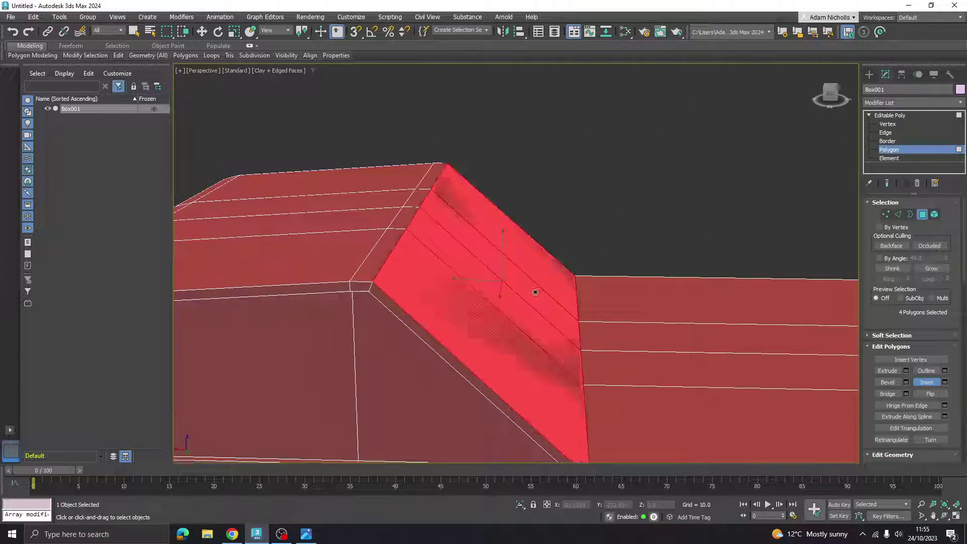
{"action": "left_click_drag", "start_coordinate": [397, 284], "coordinate": [398, 284]}
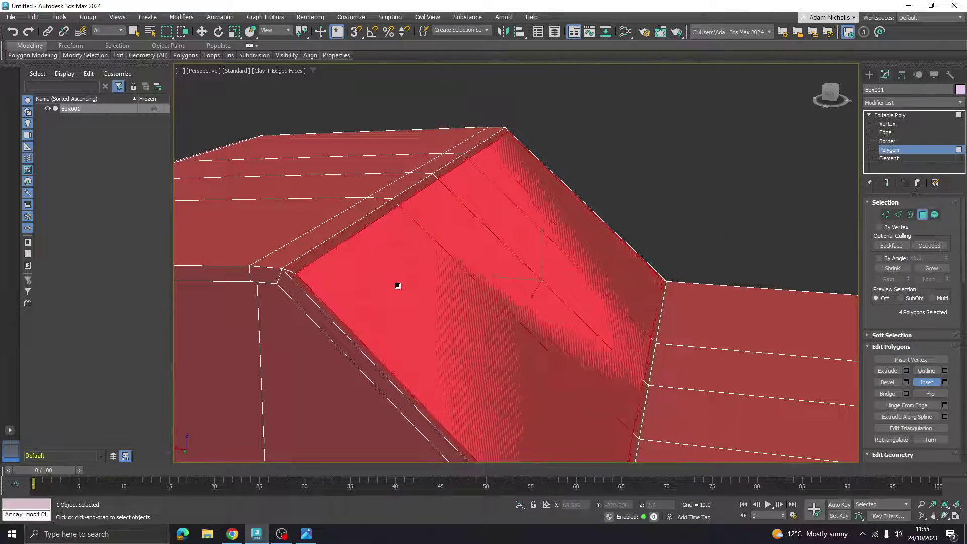
{"action": "left_click", "coordinate": [887, 371]}
{"action": "left_click", "coordinate": [887, 370]}
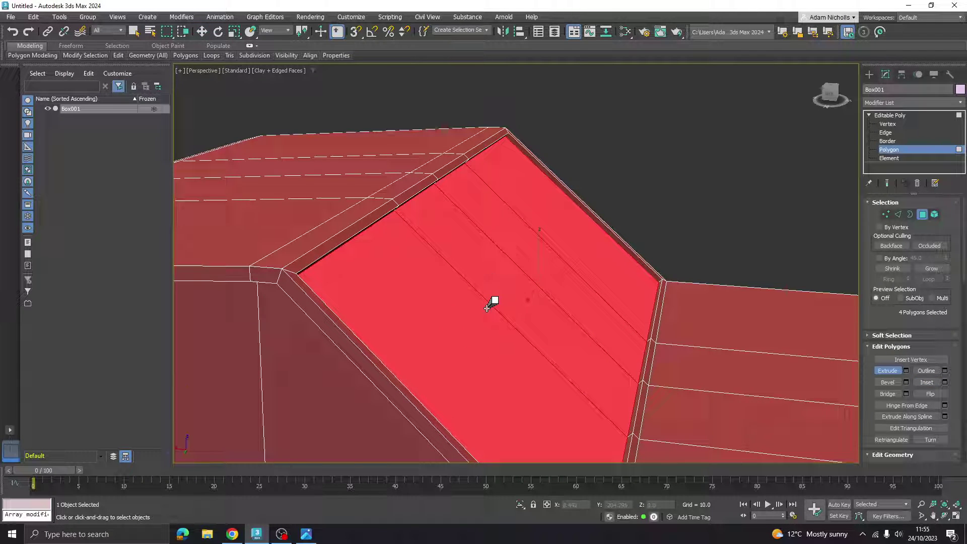
{"action": "key", "text": "shift+z"}
{"action": "key", "text": "shift+z"}
{"action": "key", "text": "shift+z"}
{"action": "key", "text": "shift+z"}
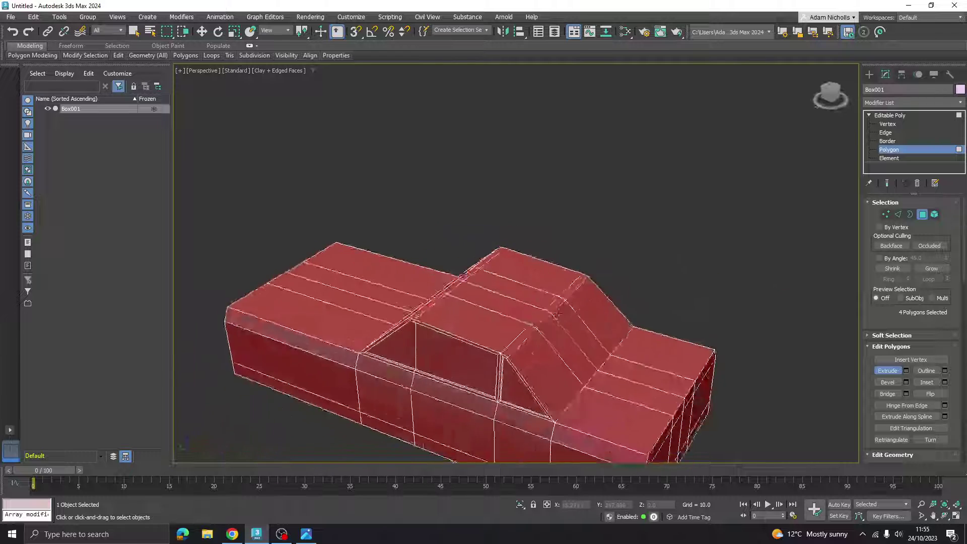
Reselect the four windshield polygons with the move tool active
{"action": "middle_click_drag", "start_coordinate": [558, 313], "coordinate": [470, 322], "text": "alt"}
{"action": "scroll", "coordinate": [470, 322], "scroll_direction": "up", "scroll_amount": 2}
{"action": "left_click", "coordinate": [894, 369]}
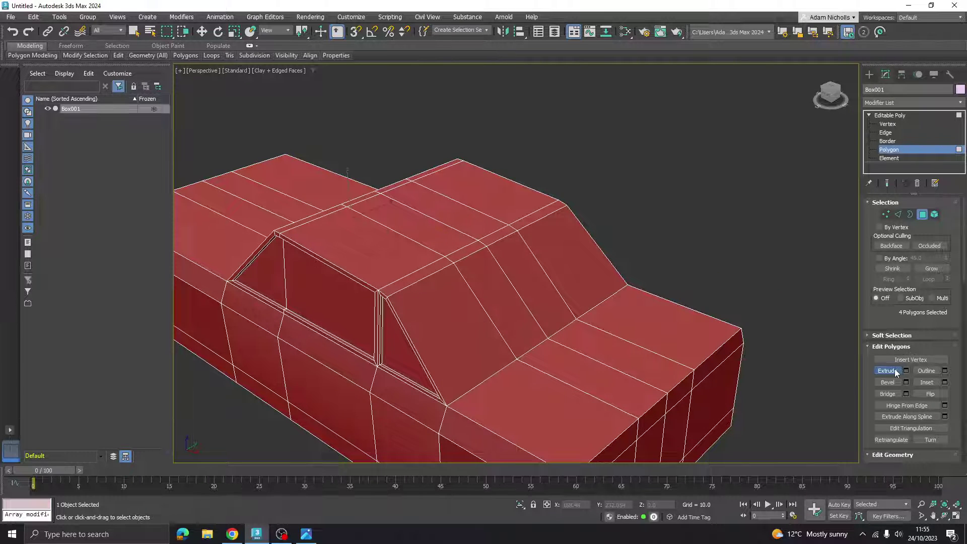
{"action": "key", "text": "w"}
{"action": "left_click", "coordinate": [561, 275]}
{"action": "left_click", "coordinate": [536, 284], "text": "ctrl"}
{"action": "left_click", "coordinate": [518, 296], "text": "ctrl"}
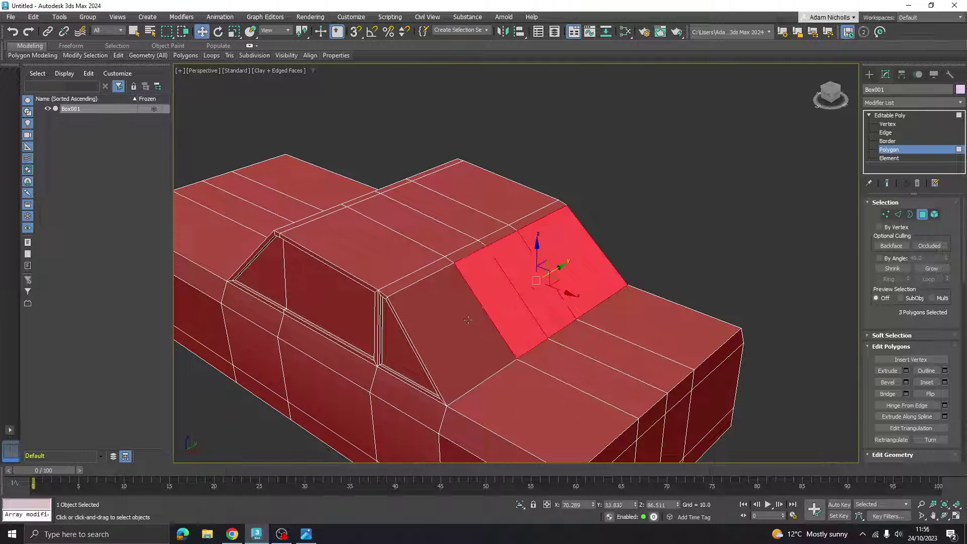
{"action": "left_click", "coordinate": [468, 321], "text": "ctrl"}
Inset the four windscreen polygons slightly inward
{"action": "left_click", "coordinate": [927, 382]}
{"action": "middle_click_drag", "start_coordinate": [416, 310], "coordinate": [448, 291]}
{"action": "scroll", "coordinate": [448, 292], "scroll_direction": "up", "scroll_amount": 2}
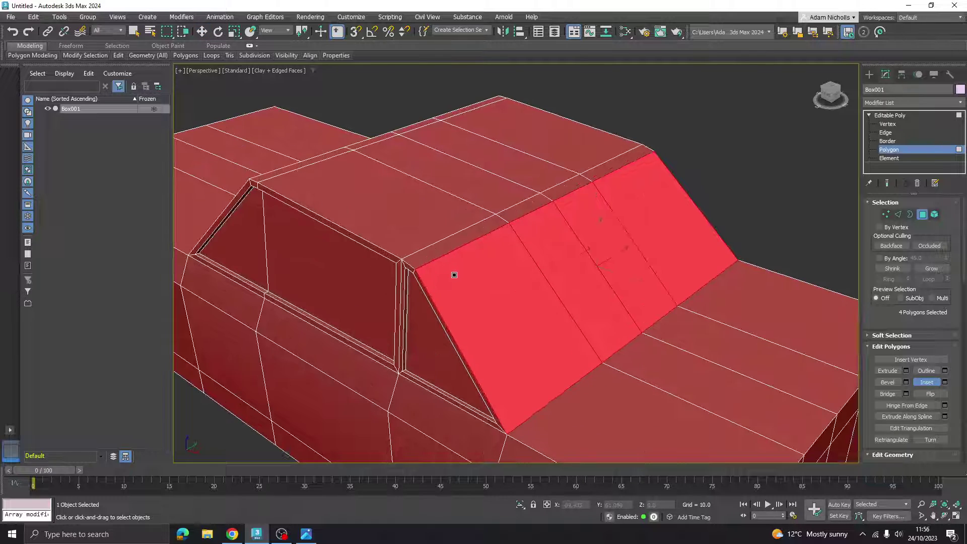
{"action": "left_click_drag", "start_coordinate": [452, 276], "coordinate": [481, 281]}
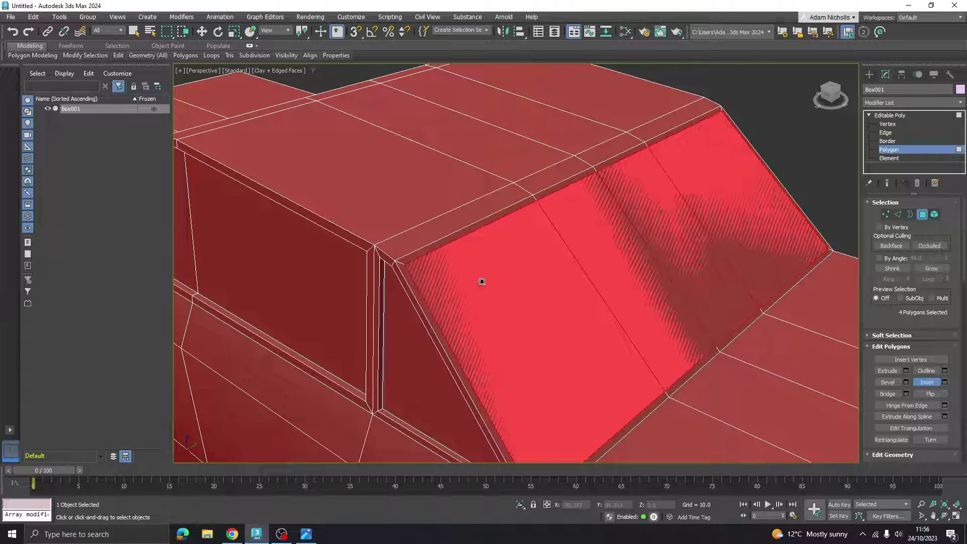
Extrude the windscreen polygons a small negative amount to recess them, then deselect
{"action": "left_click", "coordinate": [887, 370]}
{"action": "key", "text": "shift+z"}
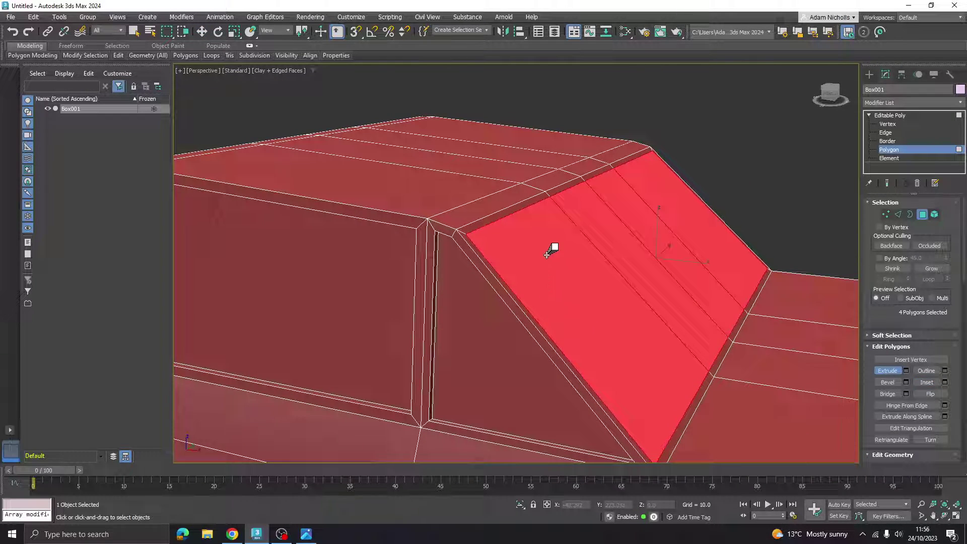
{"action": "left_click_drag", "start_coordinate": [545, 259], "coordinate": [545, 261]}
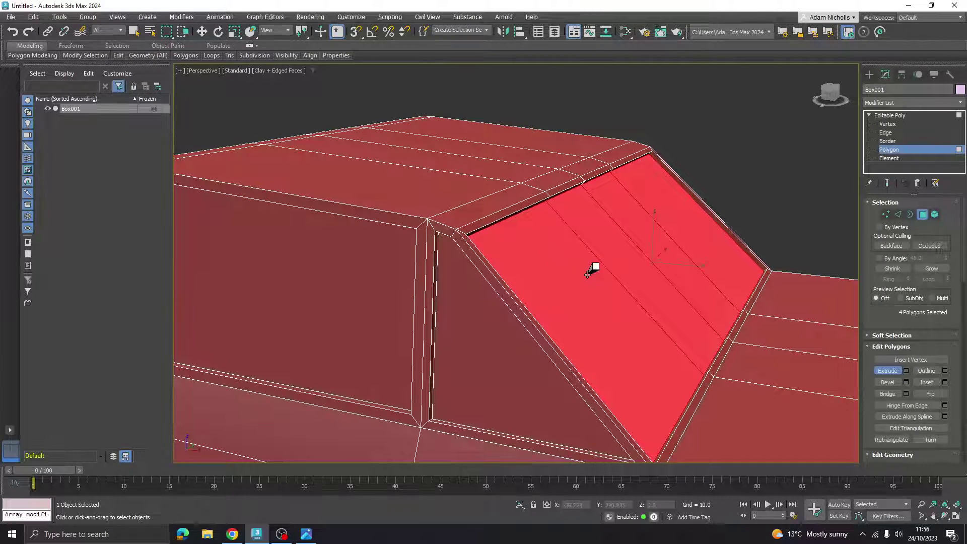
{"action": "mouse_move", "coordinate": [586, 275]}
{"action": "middle_mouse_down", "text": "alt"}
{"action": "mouse_move", "coordinate": [478, 263]}
{"action": "mouse_move", "coordinate": [575, 277]}
{"action": "middle_mouse_up", "text": "alt"}
{"action": "left_click", "coordinate": [887, 372]}
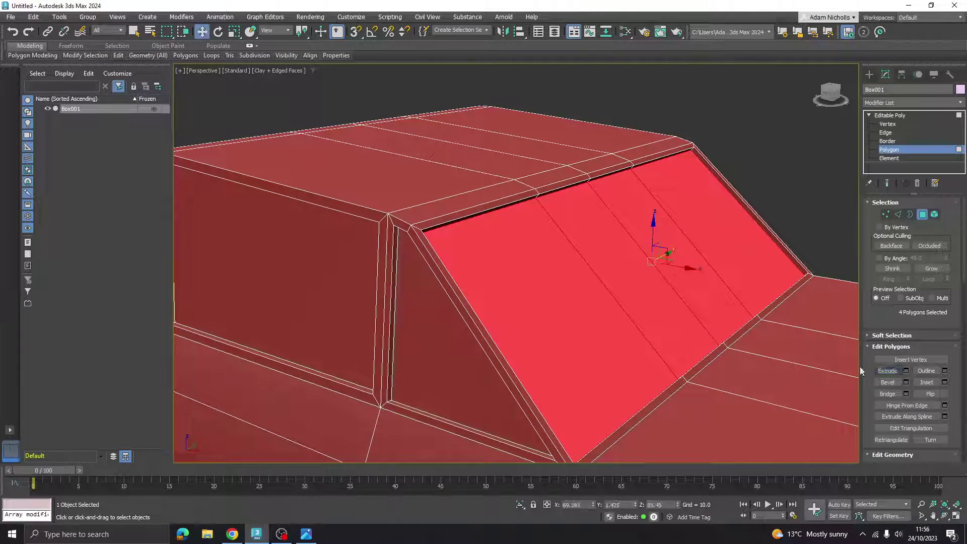
{"action": "left_click", "coordinate": [781, 189]}
{"action": "scroll", "coordinate": [700, 232], "scroll_direction": "down", "scroll_amount": 5}
{"action": "middle_click_drag", "start_coordinate": [426, 298], "coordinate": [630, 295], "text": "alt"}
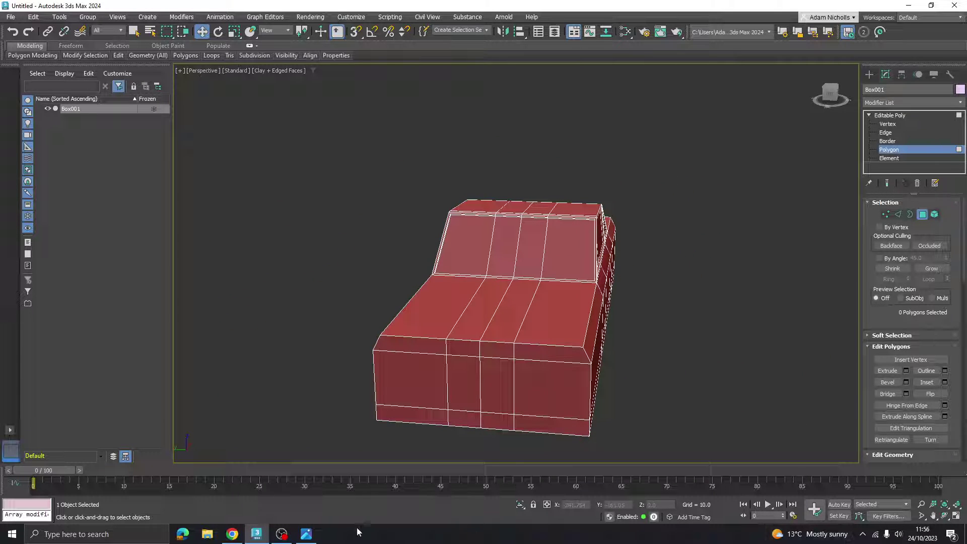
In the Left viewport, box-select half of the car body's polygons and delete them
{"action": "middle_click_drag", "start_coordinate": [576, 359], "coordinate": [464, 346], "text": "alt"}
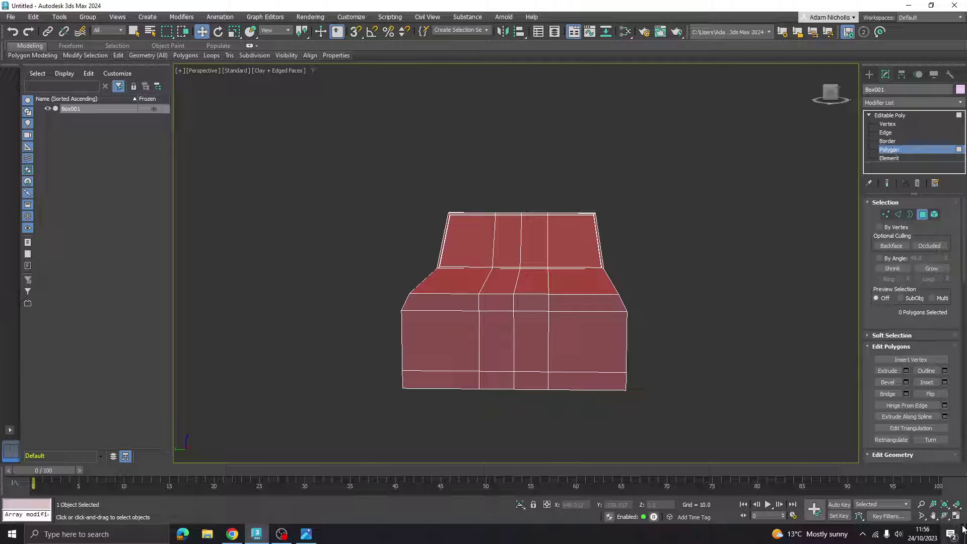
{"action": "key", "text": "alt+w"}
{"action": "left_click", "coordinate": [445, 340]}
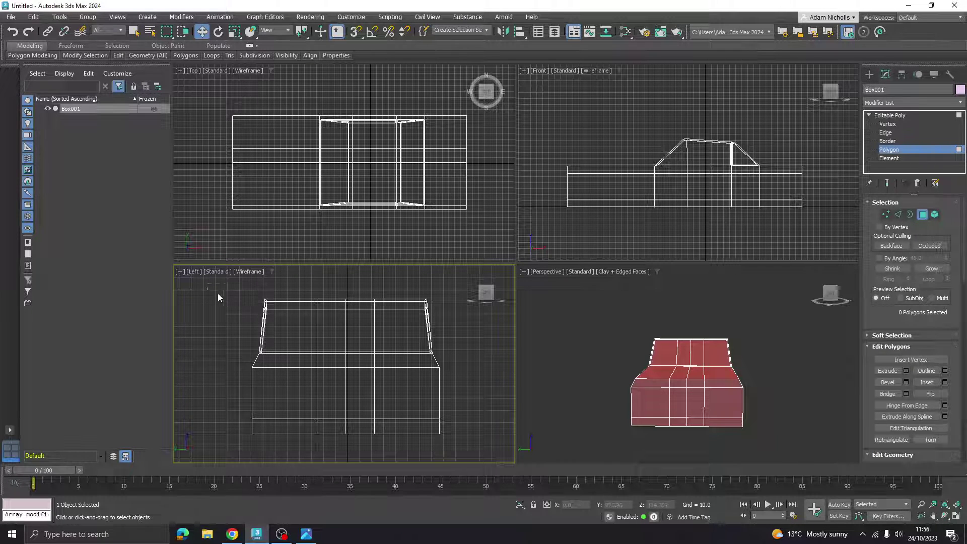
{"action": "left_click_drag", "start_coordinate": [218, 293], "coordinate": [338, 448]}
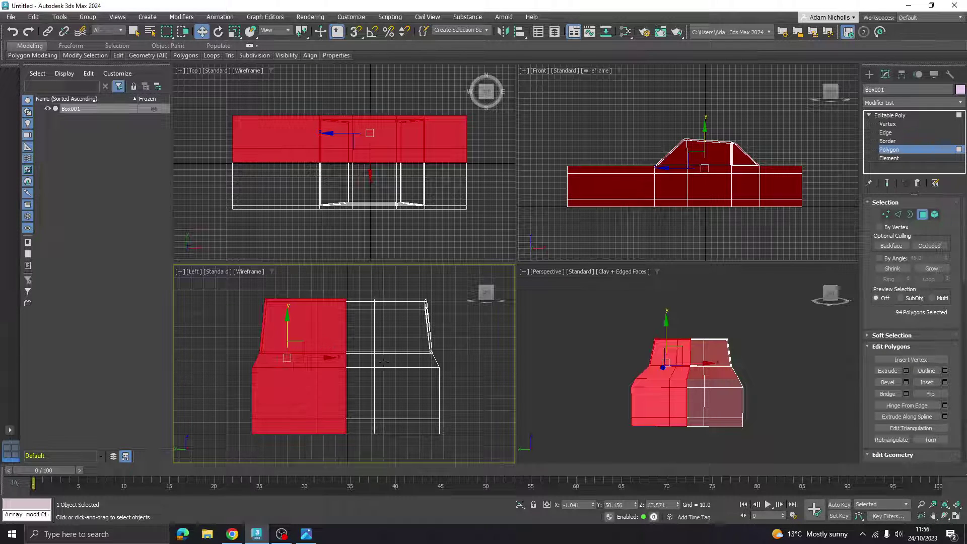
{"action": "key", "text": "Delete"}
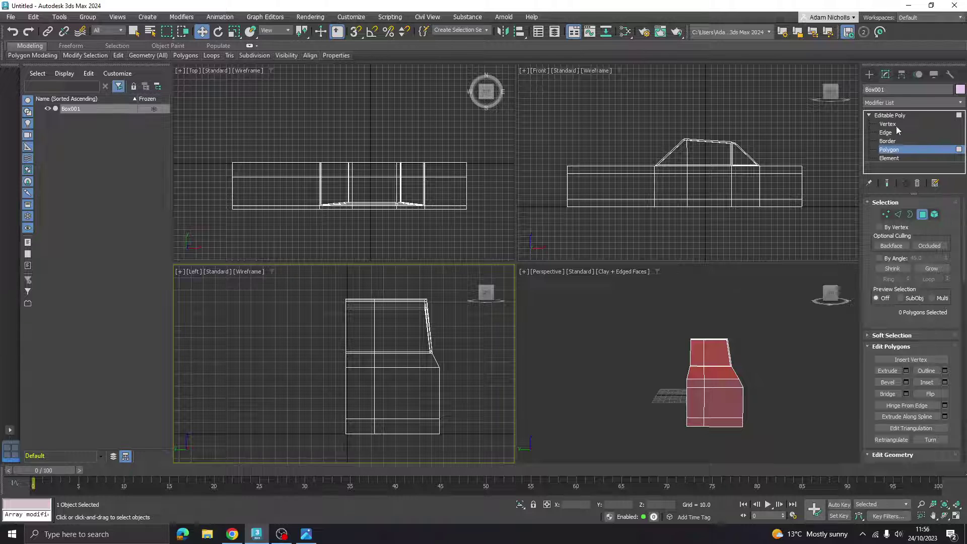
Add a Symmetry modifier mirroring across the Y axis with Flip enabled
{"action": "left_click", "coordinate": [886, 115]}
{"action": "left_click", "coordinate": [931, 103]}
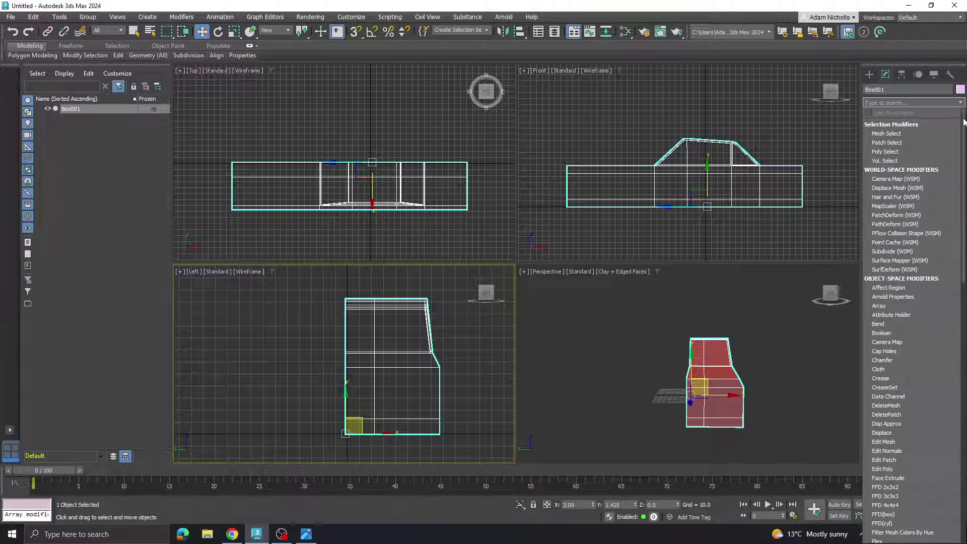
{"action": "scroll", "coordinate": [907, 302], "scroll_direction": "down", "scroll_amount": 5}
{"action": "scroll", "coordinate": [909, 355], "scroll_direction": "down", "scroll_amount": 1}
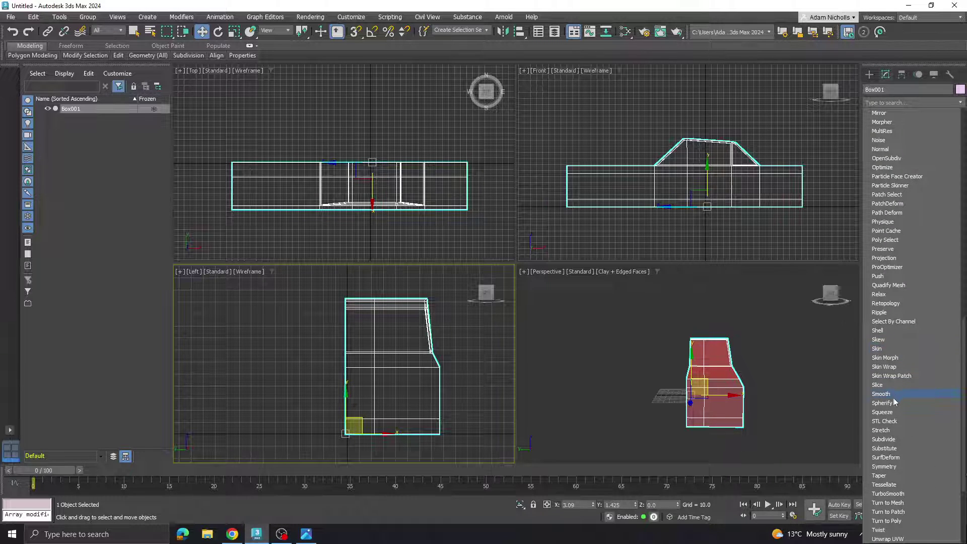
{"action": "left_click", "coordinate": [890, 467]}
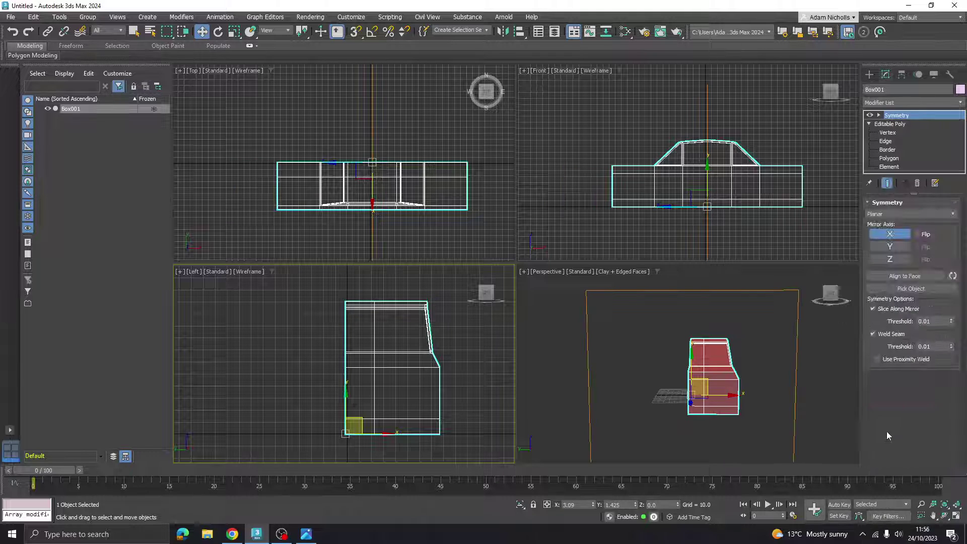
{"action": "left_click", "coordinate": [889, 247]}
{"action": "left_click", "coordinate": [917, 247]}
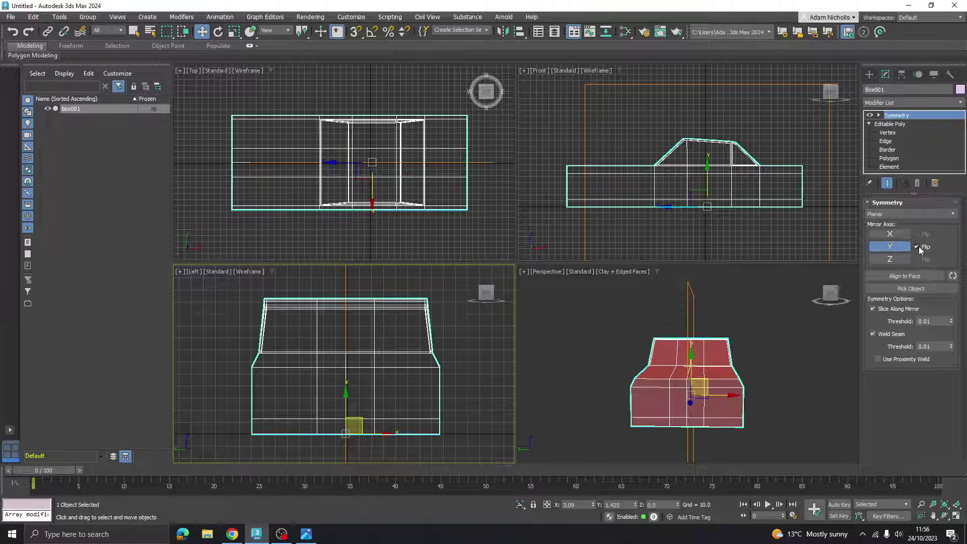
Inspect the mirrored car in a maximized perspective view, then open the reference image
{"action": "left_click", "coordinate": [770, 368]}
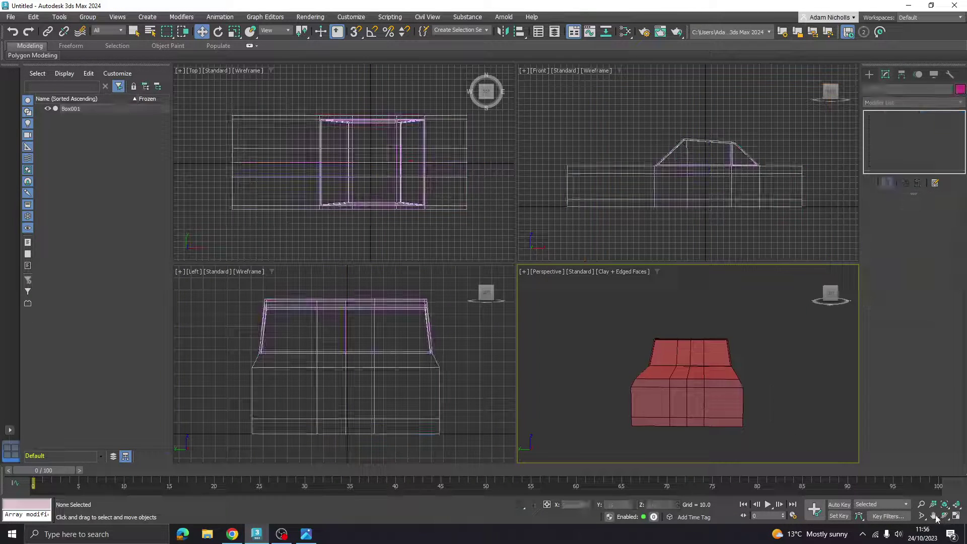
{"action": "left_click", "coordinate": [956, 516]}
{"action": "middle_click_drag", "start_coordinate": [652, 316], "coordinate": [613, 323], "text": "alt"}
{"action": "left_click", "coordinate": [411, 298]}
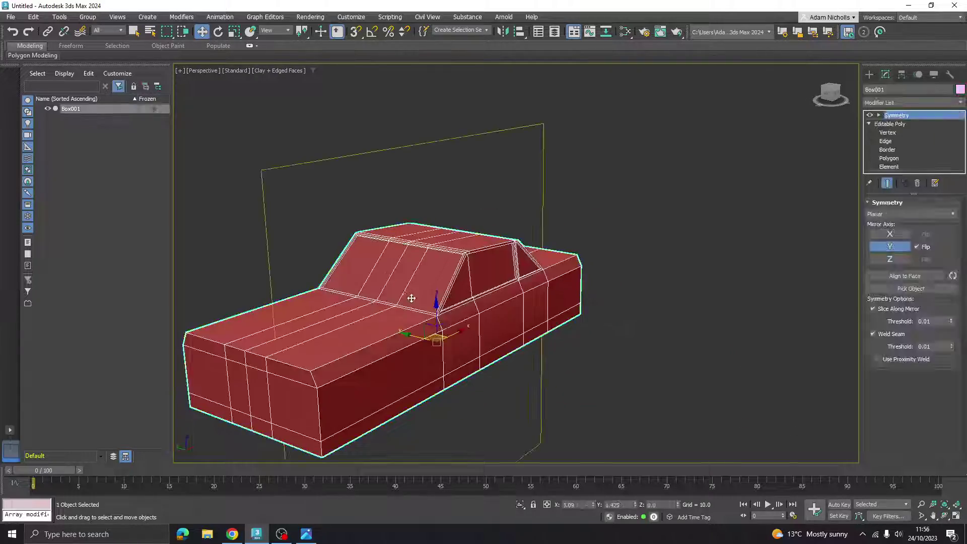
{"action": "middle_click_drag", "start_coordinate": [450, 309], "coordinate": [534, 241]}
{"action": "scroll", "coordinate": [527, 229], "scroll_direction": "up", "scroll_amount": 5}
{"action": "mouse_move", "coordinate": [618, 252]}
{"action": "middle_mouse_down", "text": "alt"}
{"action": "mouse_move", "coordinate": [598, 261]}
{"action": "mouse_move", "coordinate": [507, 250]}
{"action": "mouse_move", "coordinate": [623, 258]}
{"action": "middle_mouse_up", "text": "alt"}
{"action": "scroll", "coordinate": [514, 287], "scroll_direction": "down", "scroll_amount": 6}
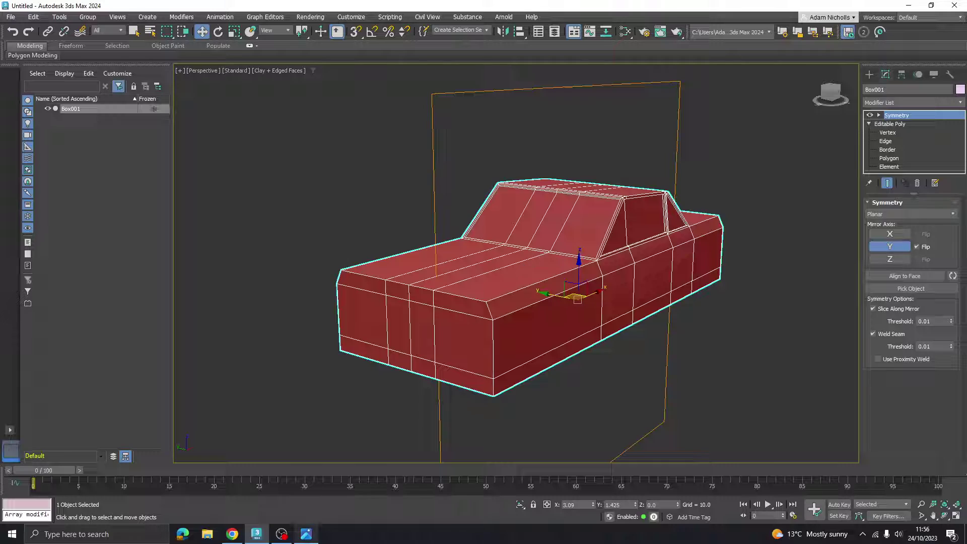
{"action": "left_click", "coordinate": [305, 534]}
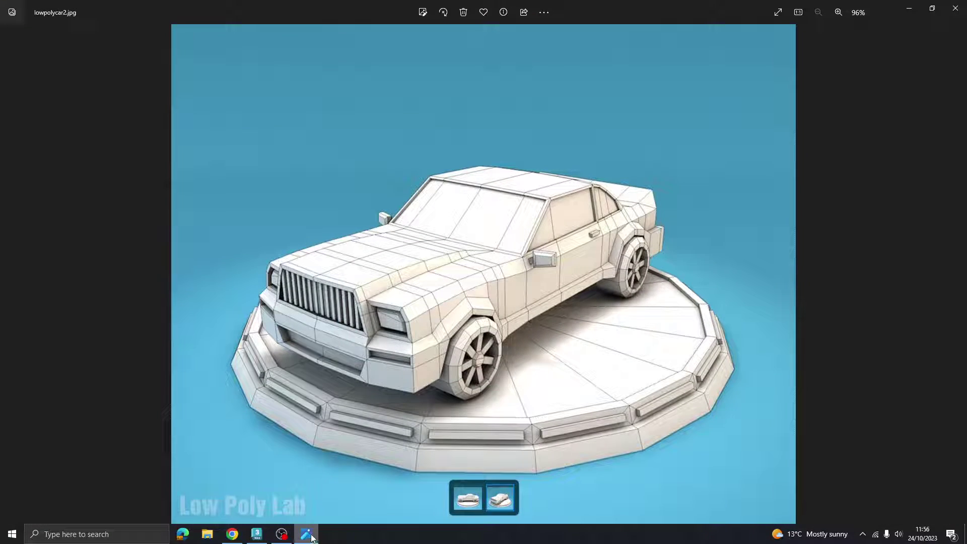
Minimize the lowpolycar2.jpg reference in Photos to return to the car model in 3ds Max
{"action": "left_click", "coordinate": [307, 535]}
{"action": "middle_click_drag", "start_coordinate": [629, 331], "coordinate": [574, 319], "text": "alt"}
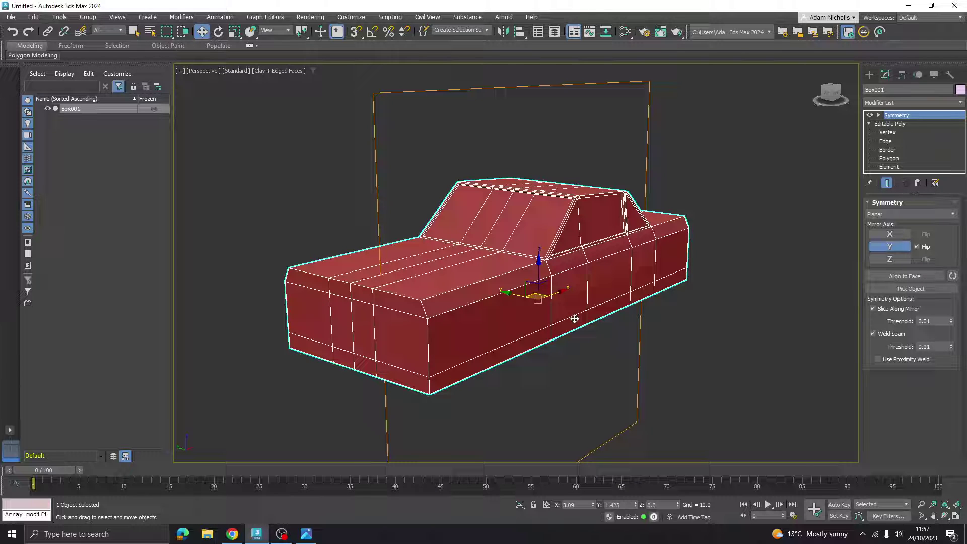
{"action": "mouse_move", "coordinate": [533, 231]}
{"action": "middle_mouse_down", "text": "alt"}
{"action": "mouse_move", "coordinate": [578, 224]}
{"action": "mouse_move", "coordinate": [464, 231]}
{"action": "mouse_move", "coordinate": [537, 225]}
{"action": "middle_mouse_up", "text": "alt"}
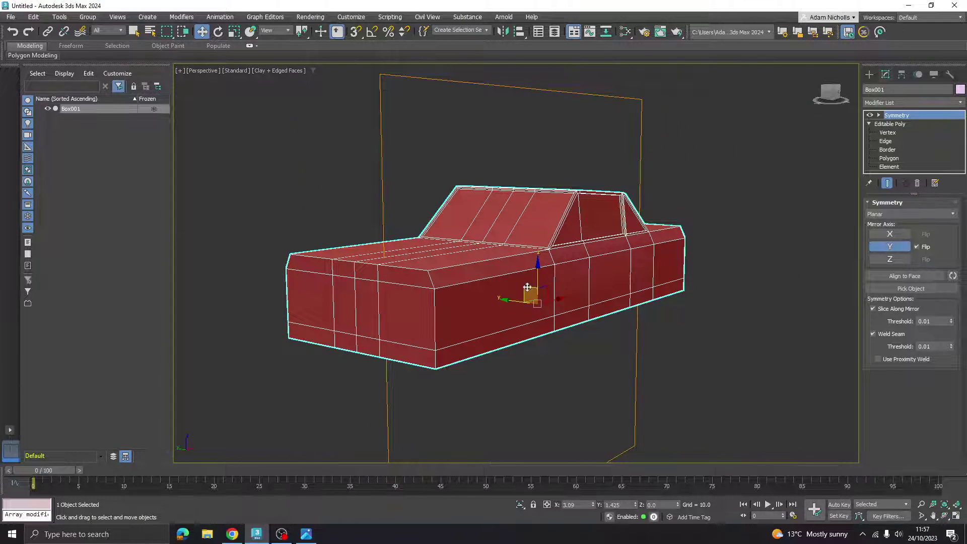
{"action": "scroll", "coordinate": [527, 283], "scroll_direction": "up", "scroll_amount": 3}
{"action": "middle_click_drag", "start_coordinate": [515, 266], "coordinate": [575, 262], "text": "alt"}
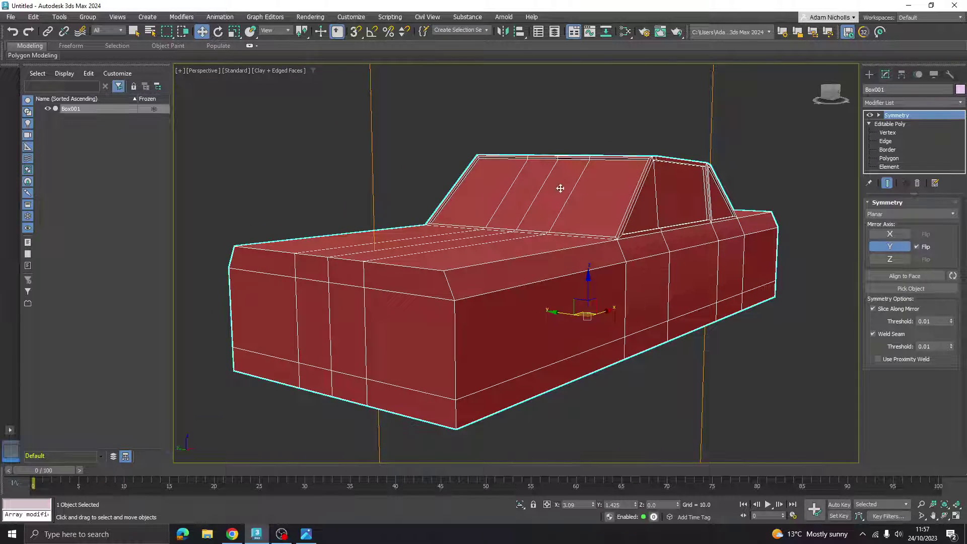
{"action": "middle_click_drag", "start_coordinate": [600, 255], "coordinate": [569, 255], "text": "alt"}
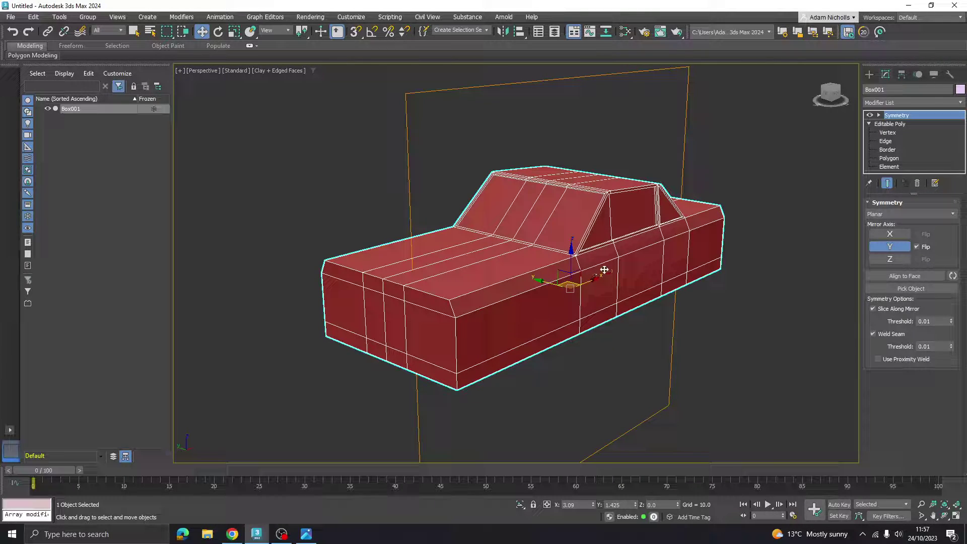
{"action": "middle_click_drag", "start_coordinate": [611, 277], "coordinate": [582, 274]}
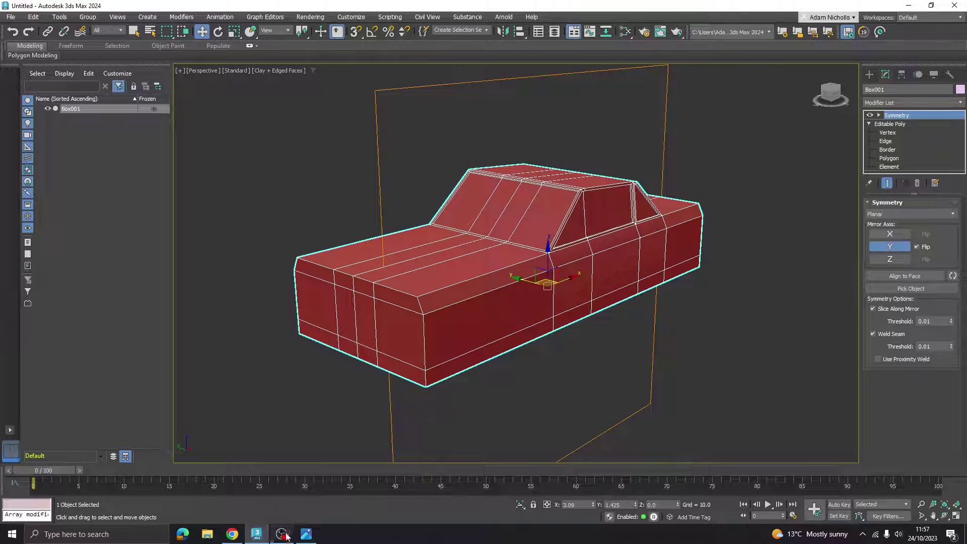